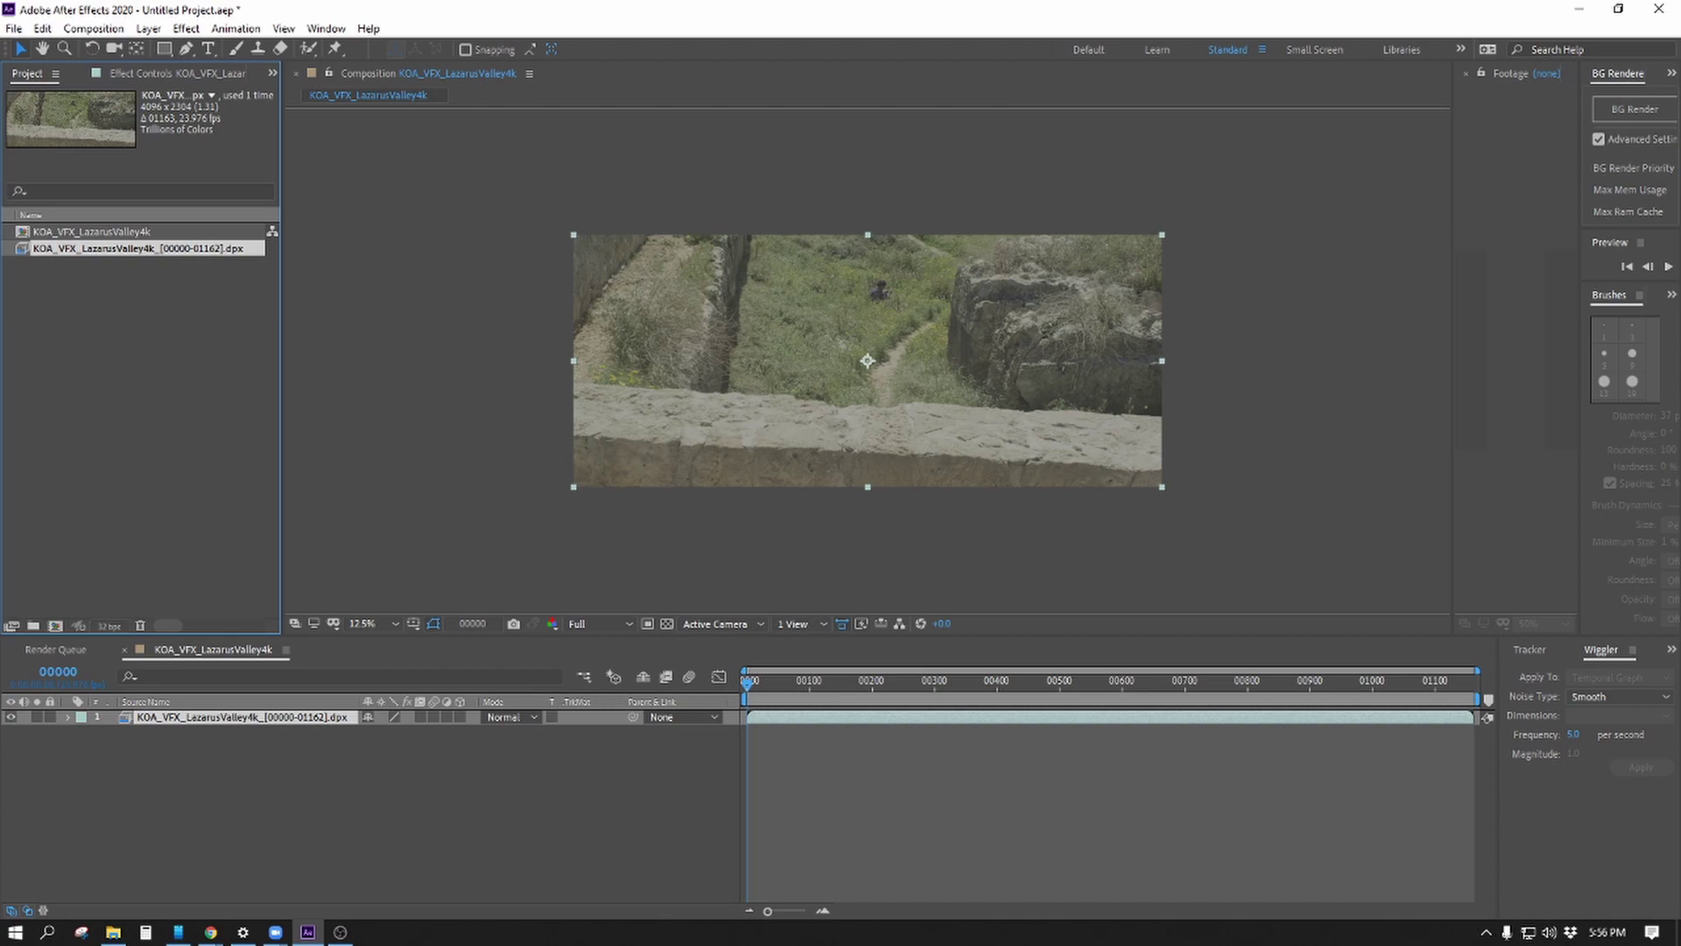
Switch to File Explorer, check the size of the first DPX frame in the KOA_VFX_LazarusValley4k folder, and return to After Effects.
{"action": "key", "text": "super+e"}
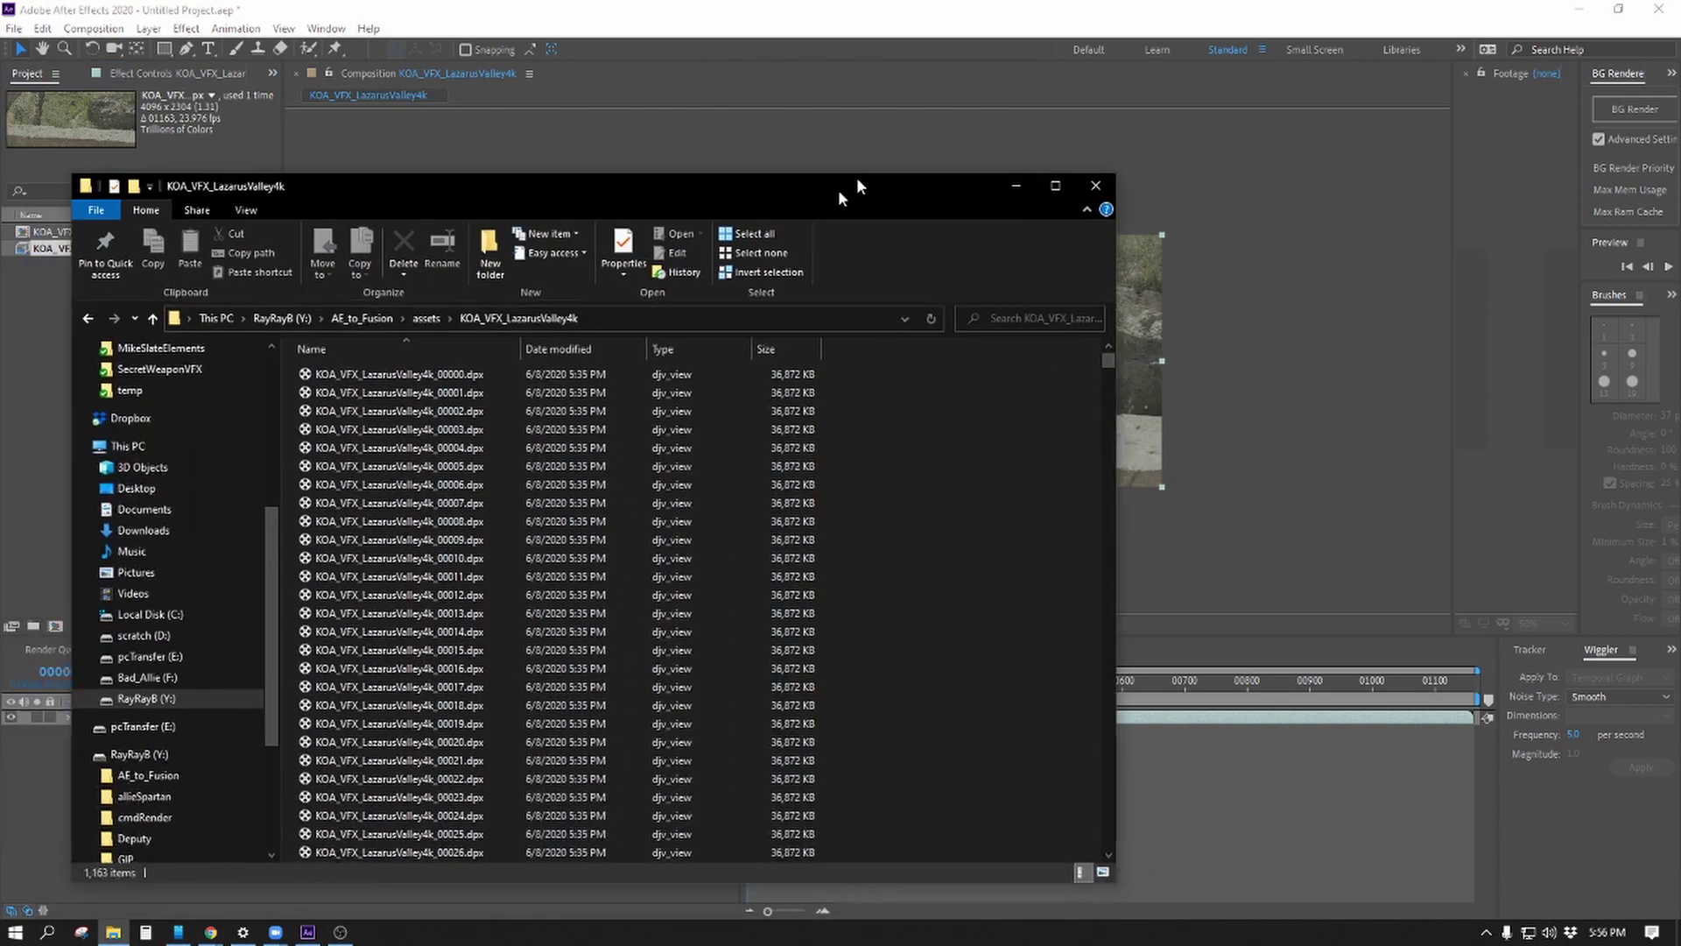
{"action": "left_click_drag", "start_coordinate": [857, 166], "coordinate": [980, 129]}
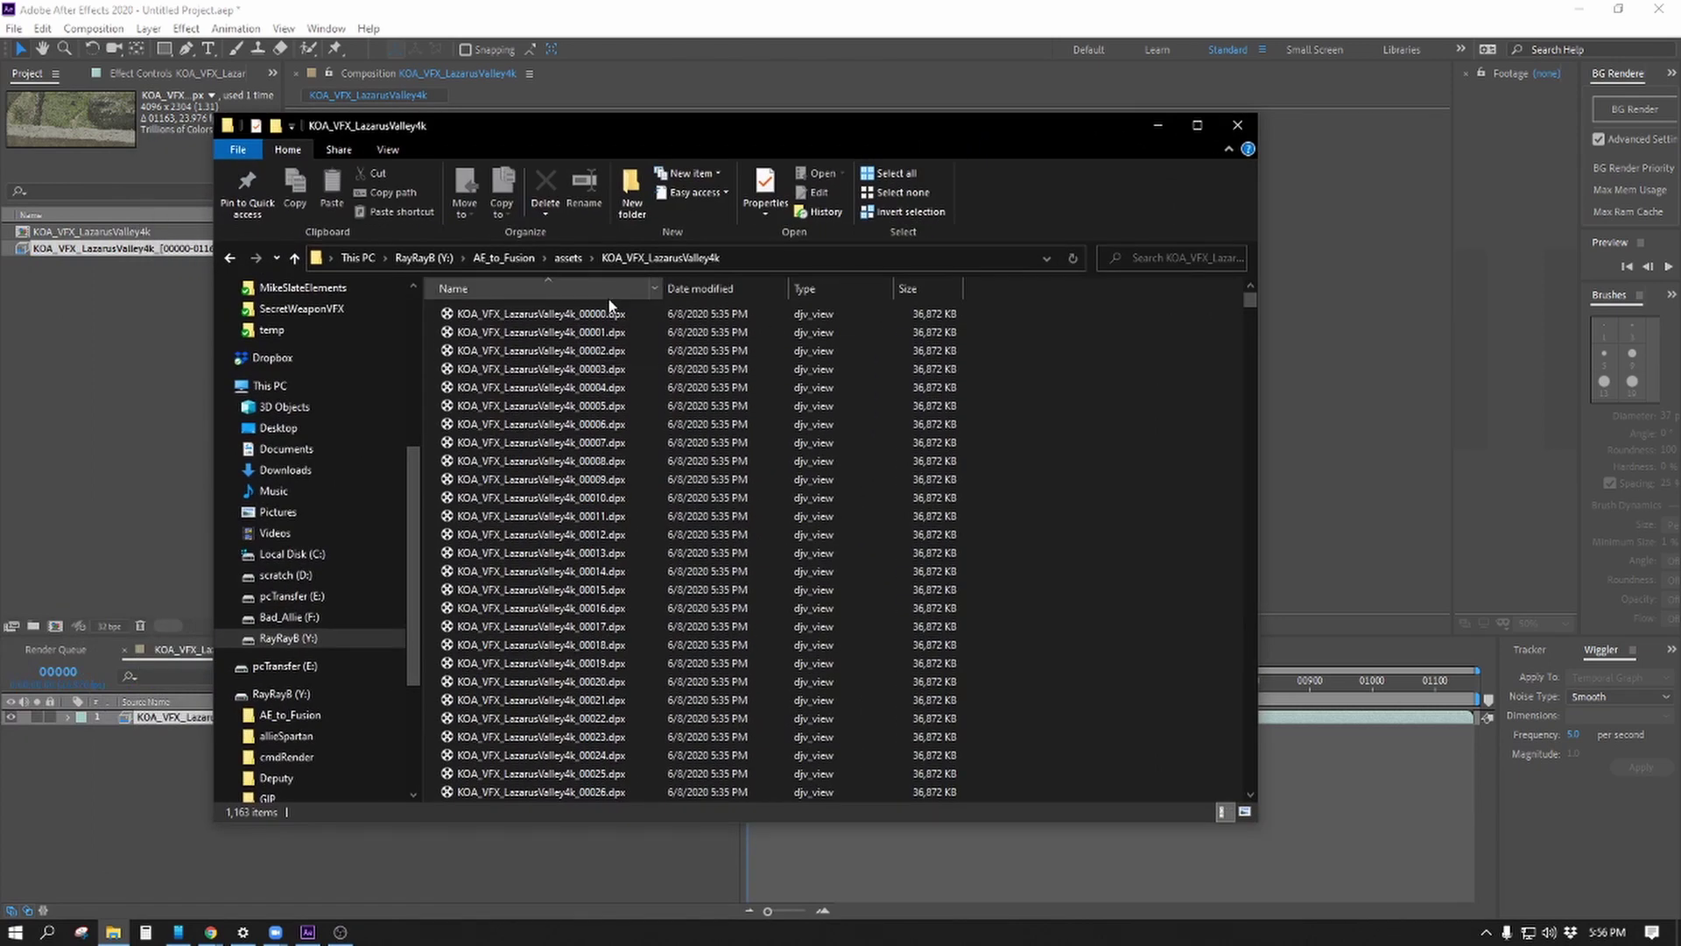
{"action": "left_click", "coordinate": [926, 319]}
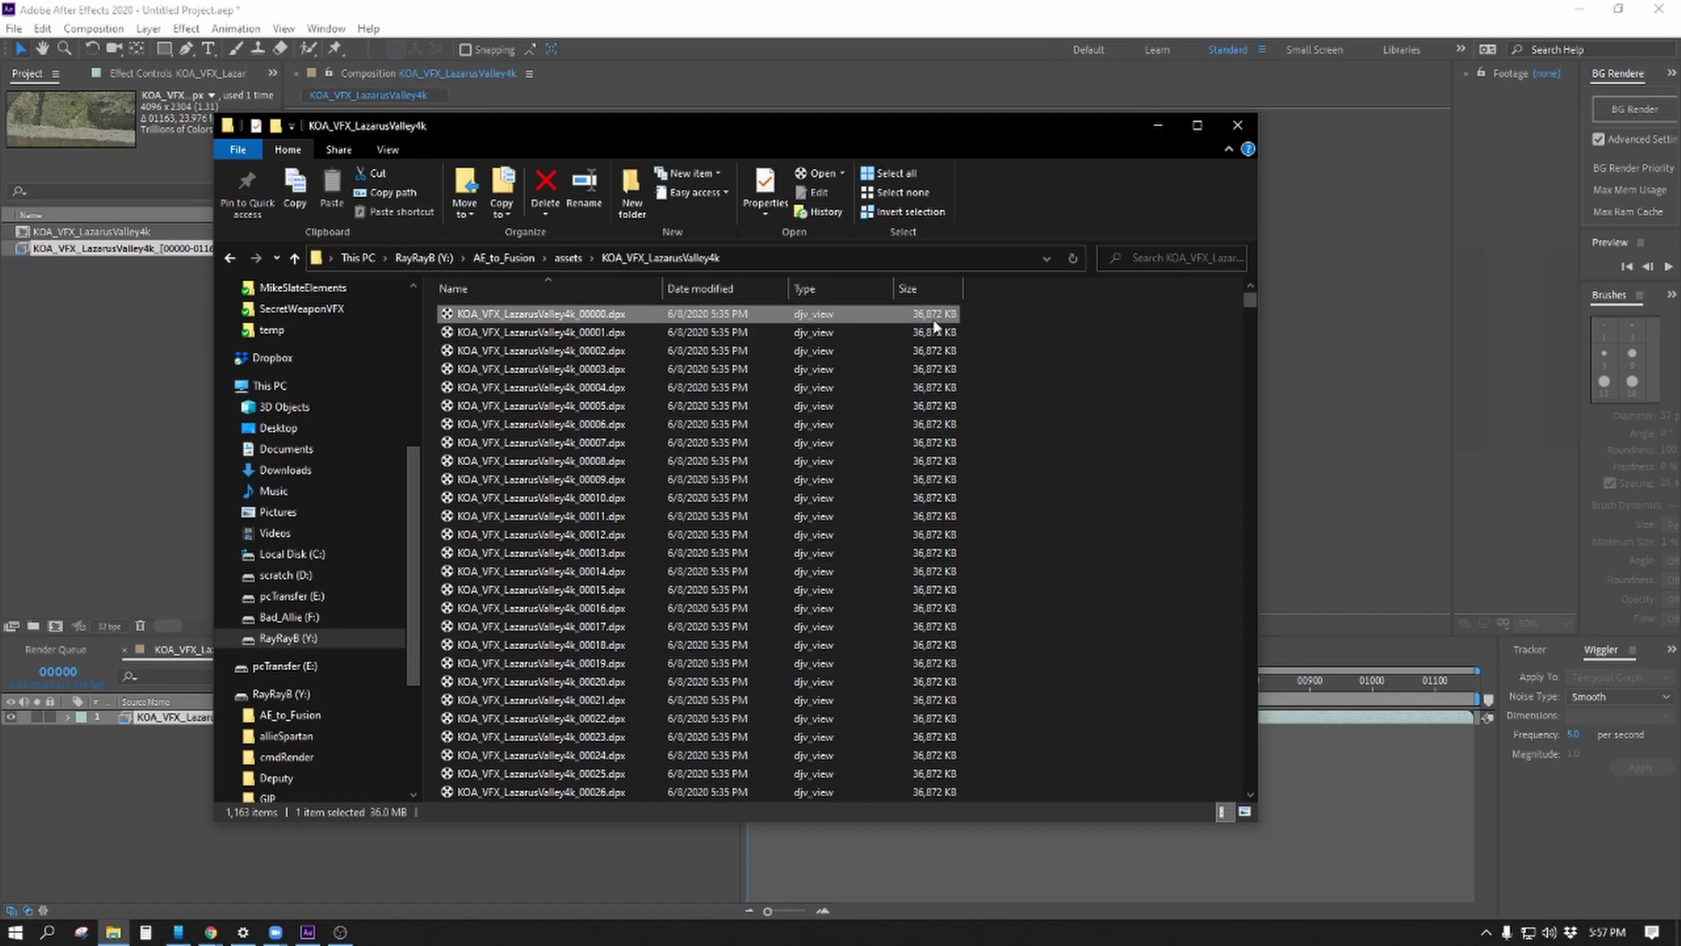
{"action": "left_click_drag", "start_coordinate": [1049, 123], "coordinate": [872, 184]}
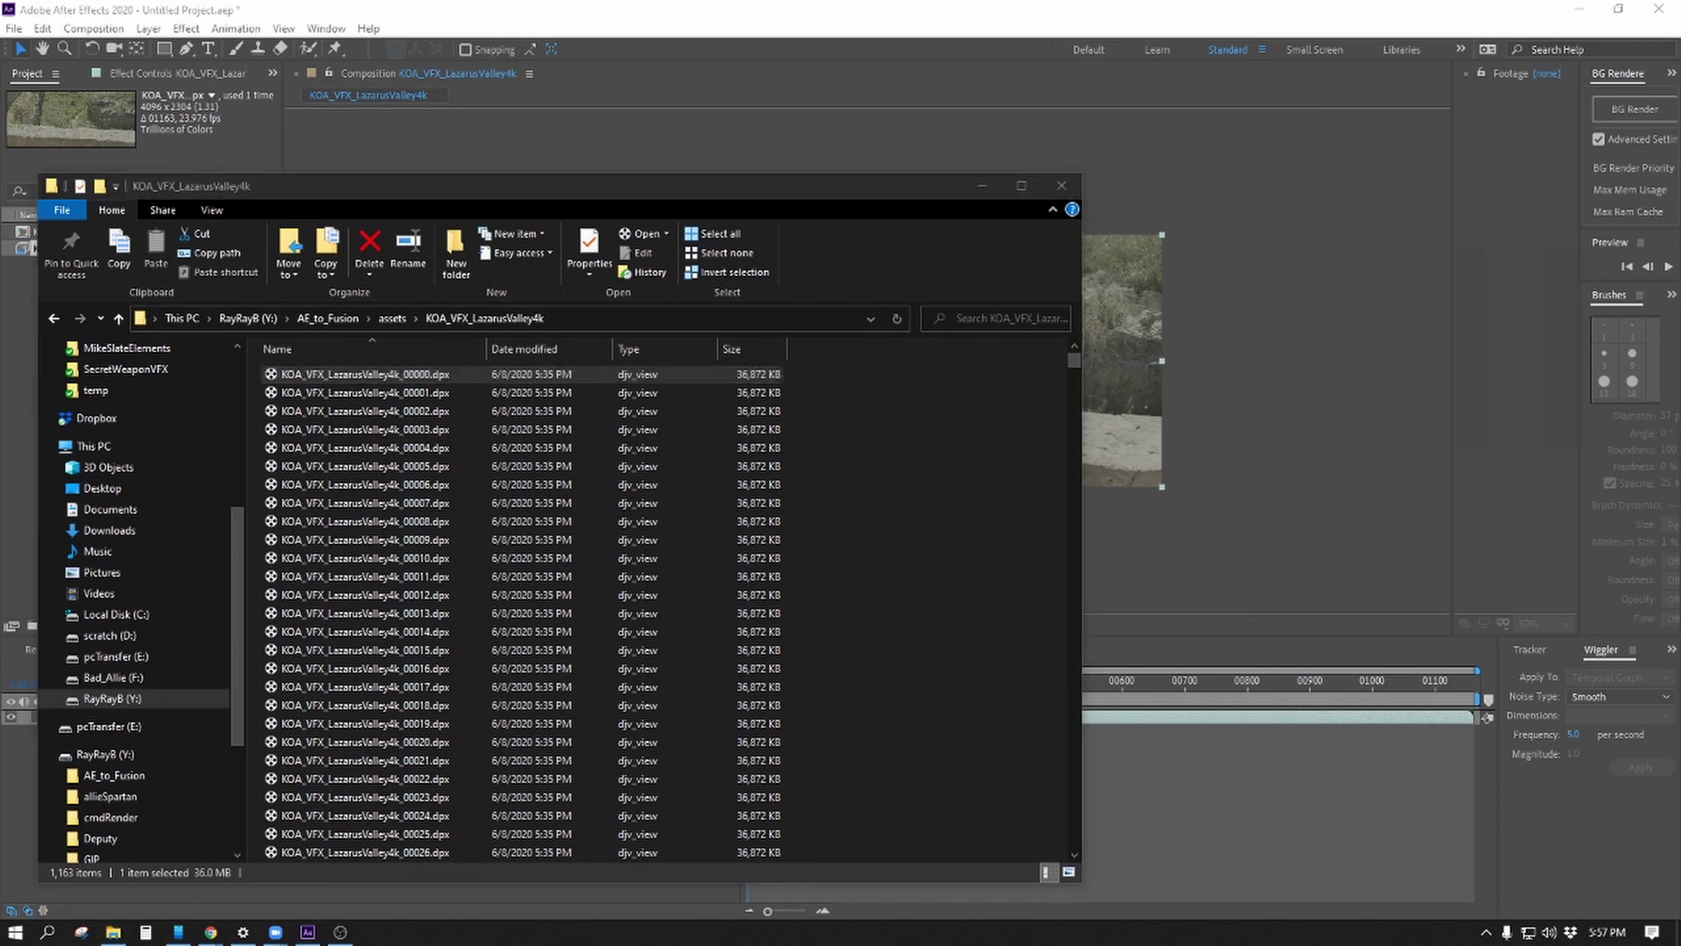
{"action": "left_click_drag", "start_coordinate": [594, 177], "coordinate": [582, 196]}
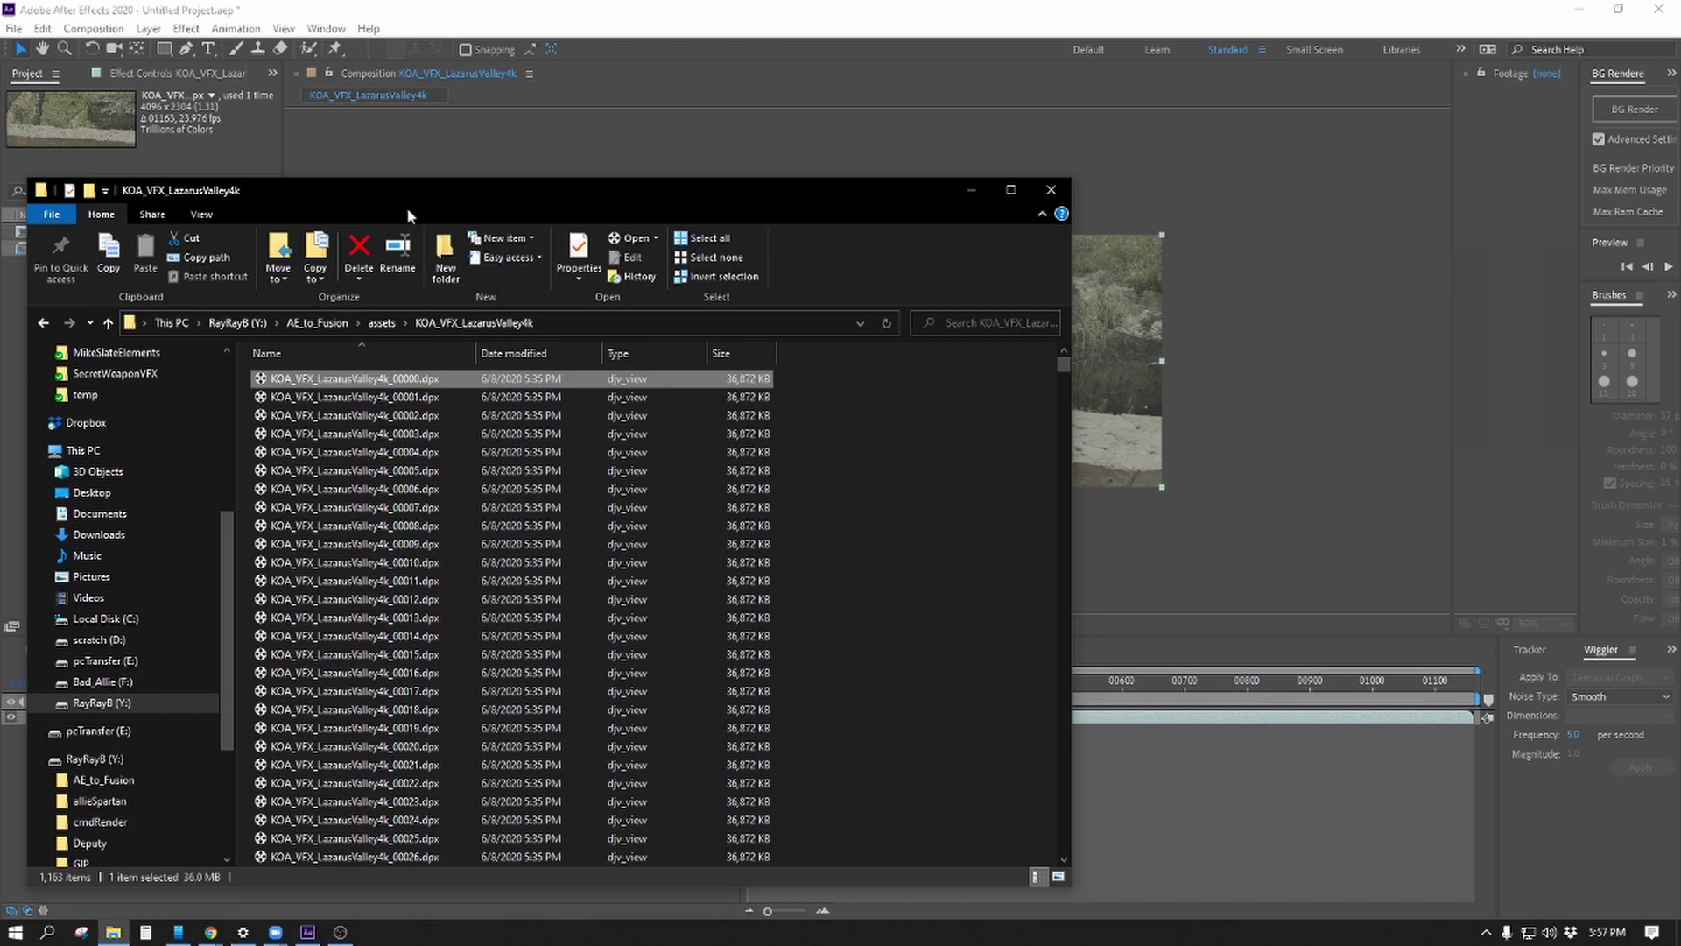
{"action": "key", "text": "alt+Tab"}
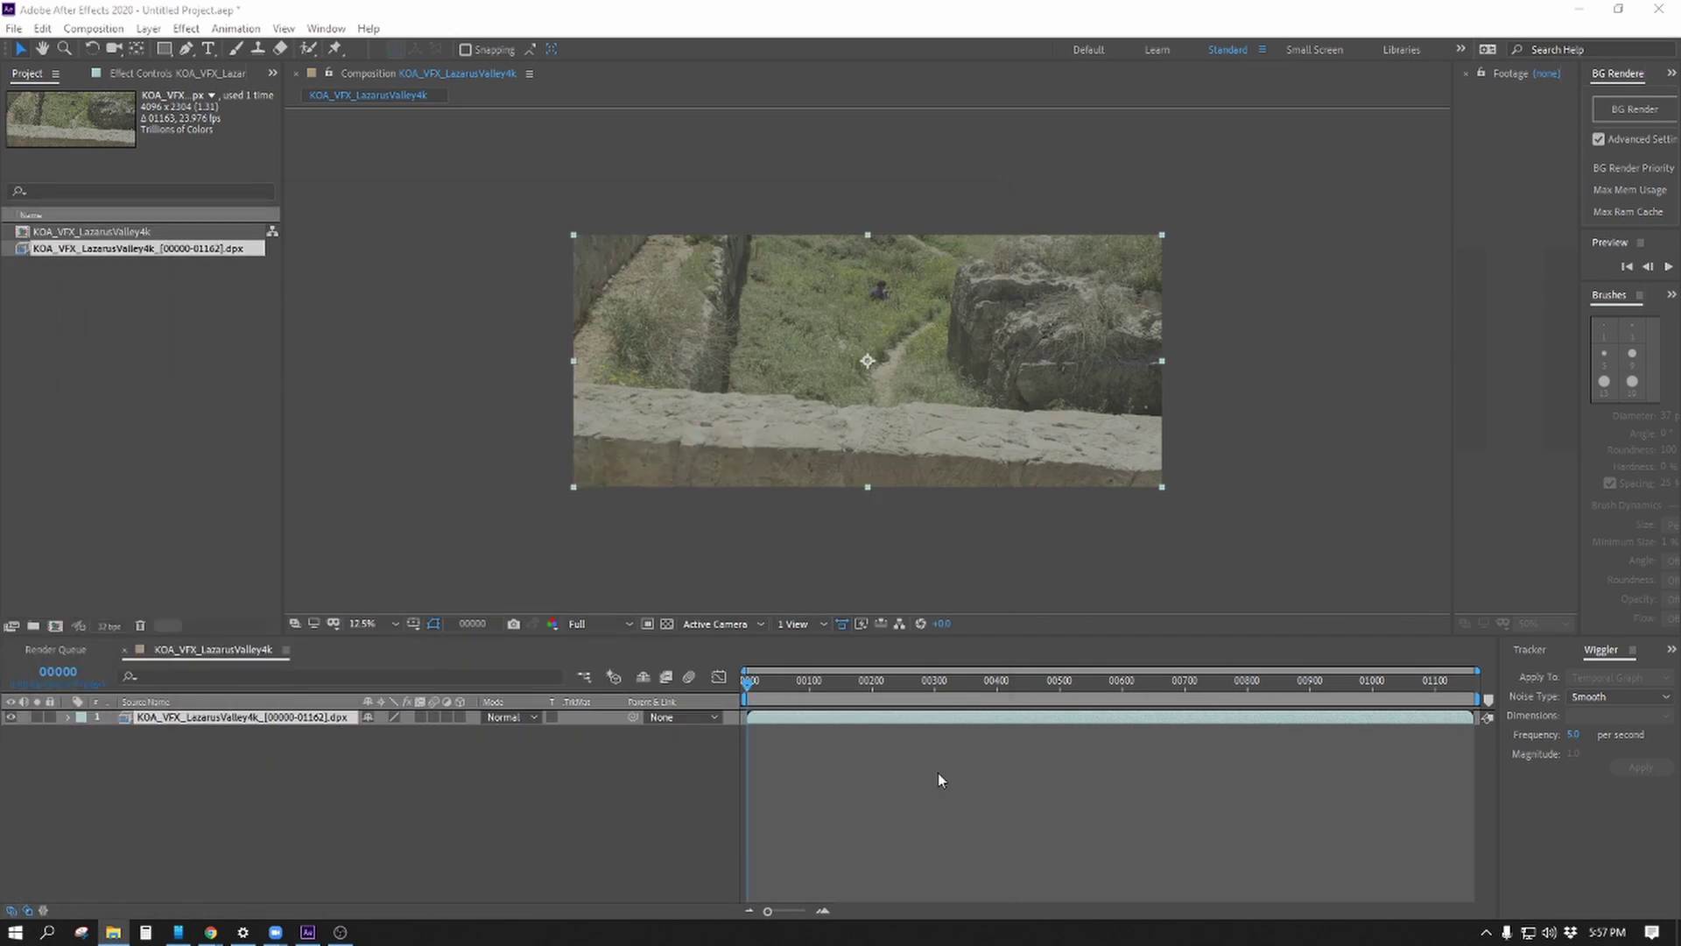
Preview playback of the KOA_VFX_LazarusValley4k composition, stop it and return the playhead to the first frame.
{"action": "left_click", "coordinate": [888, 769]}
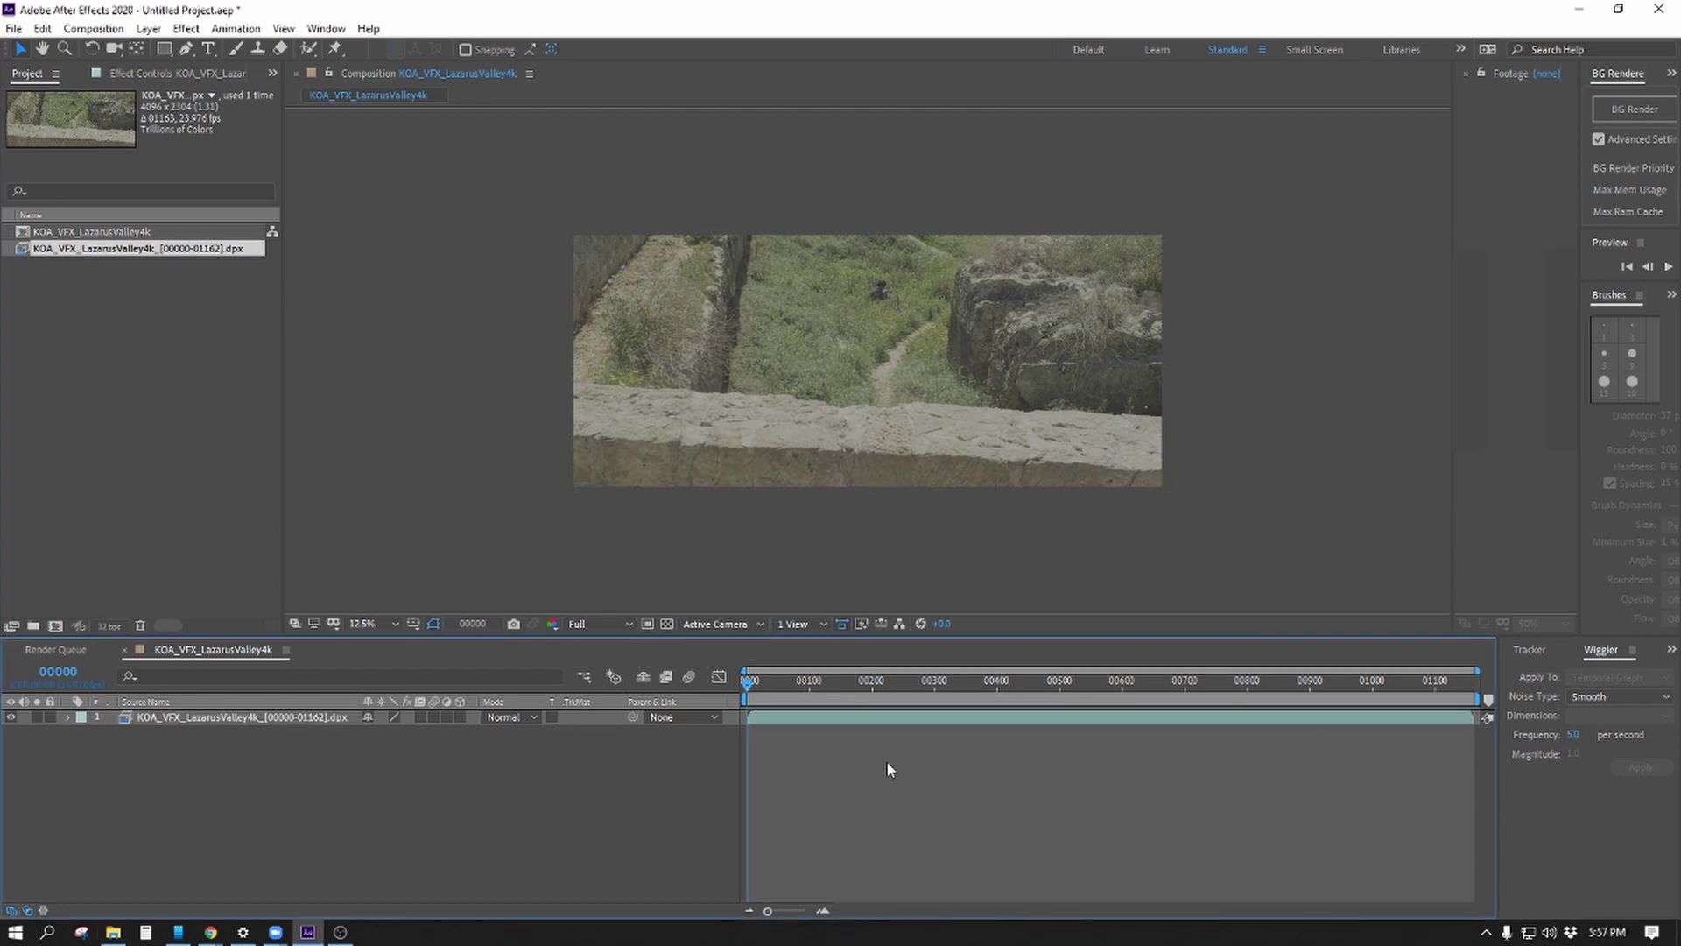
{"action": "key", "text": "space"}
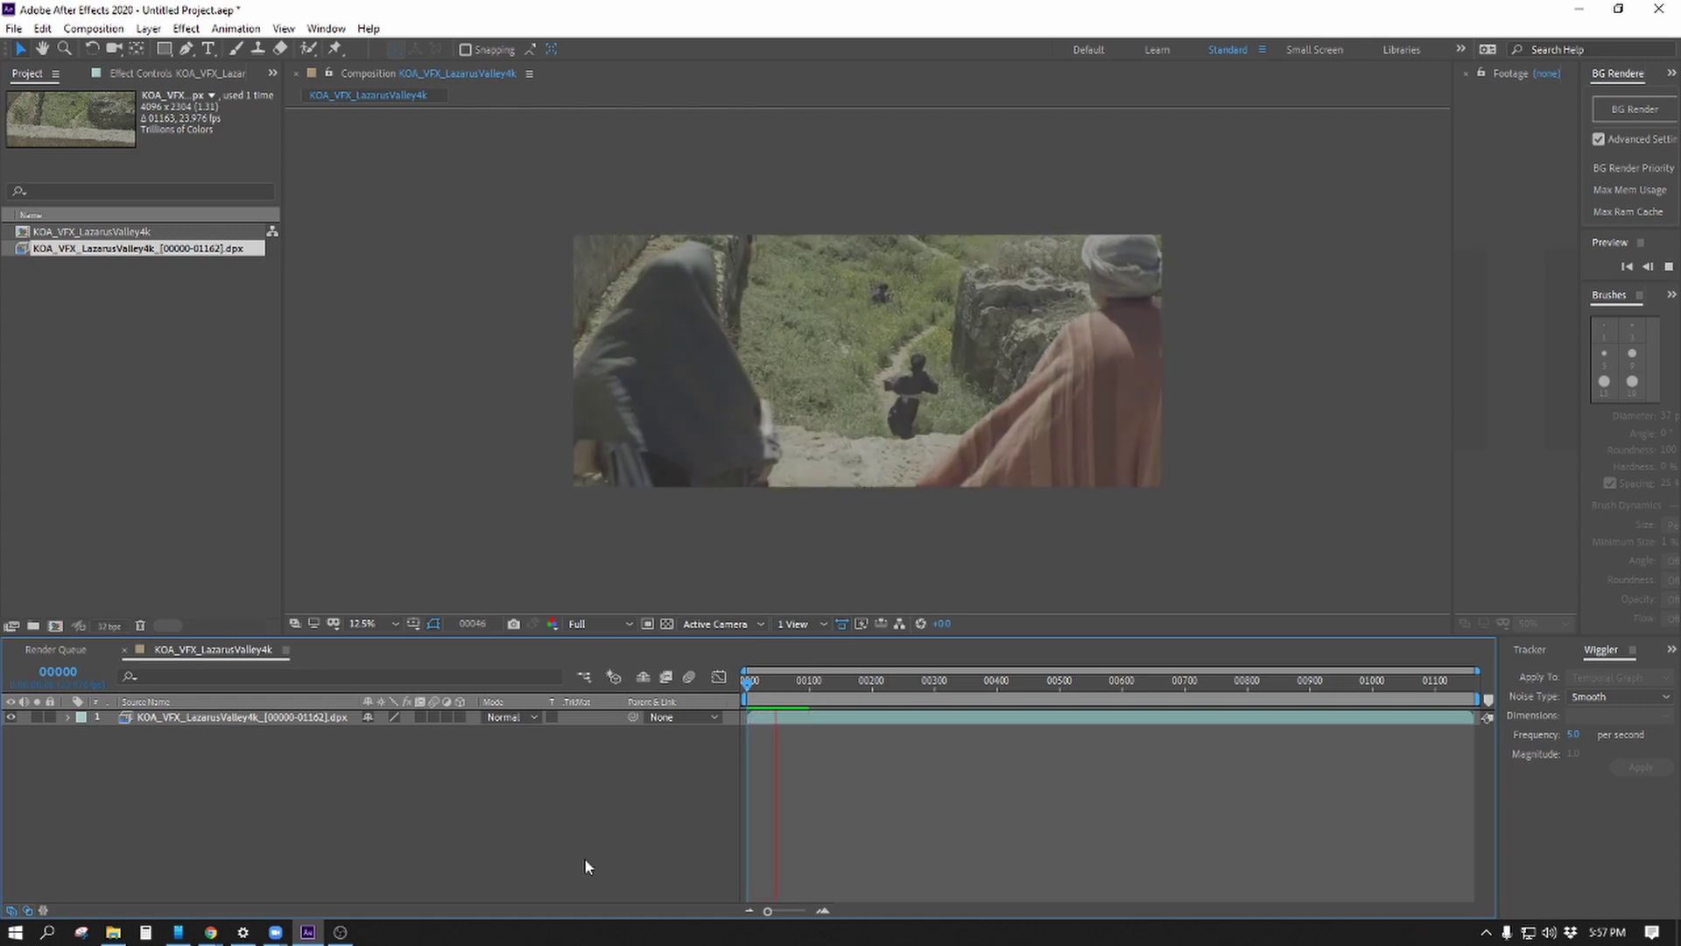
{"action": "key", "text": "space"}
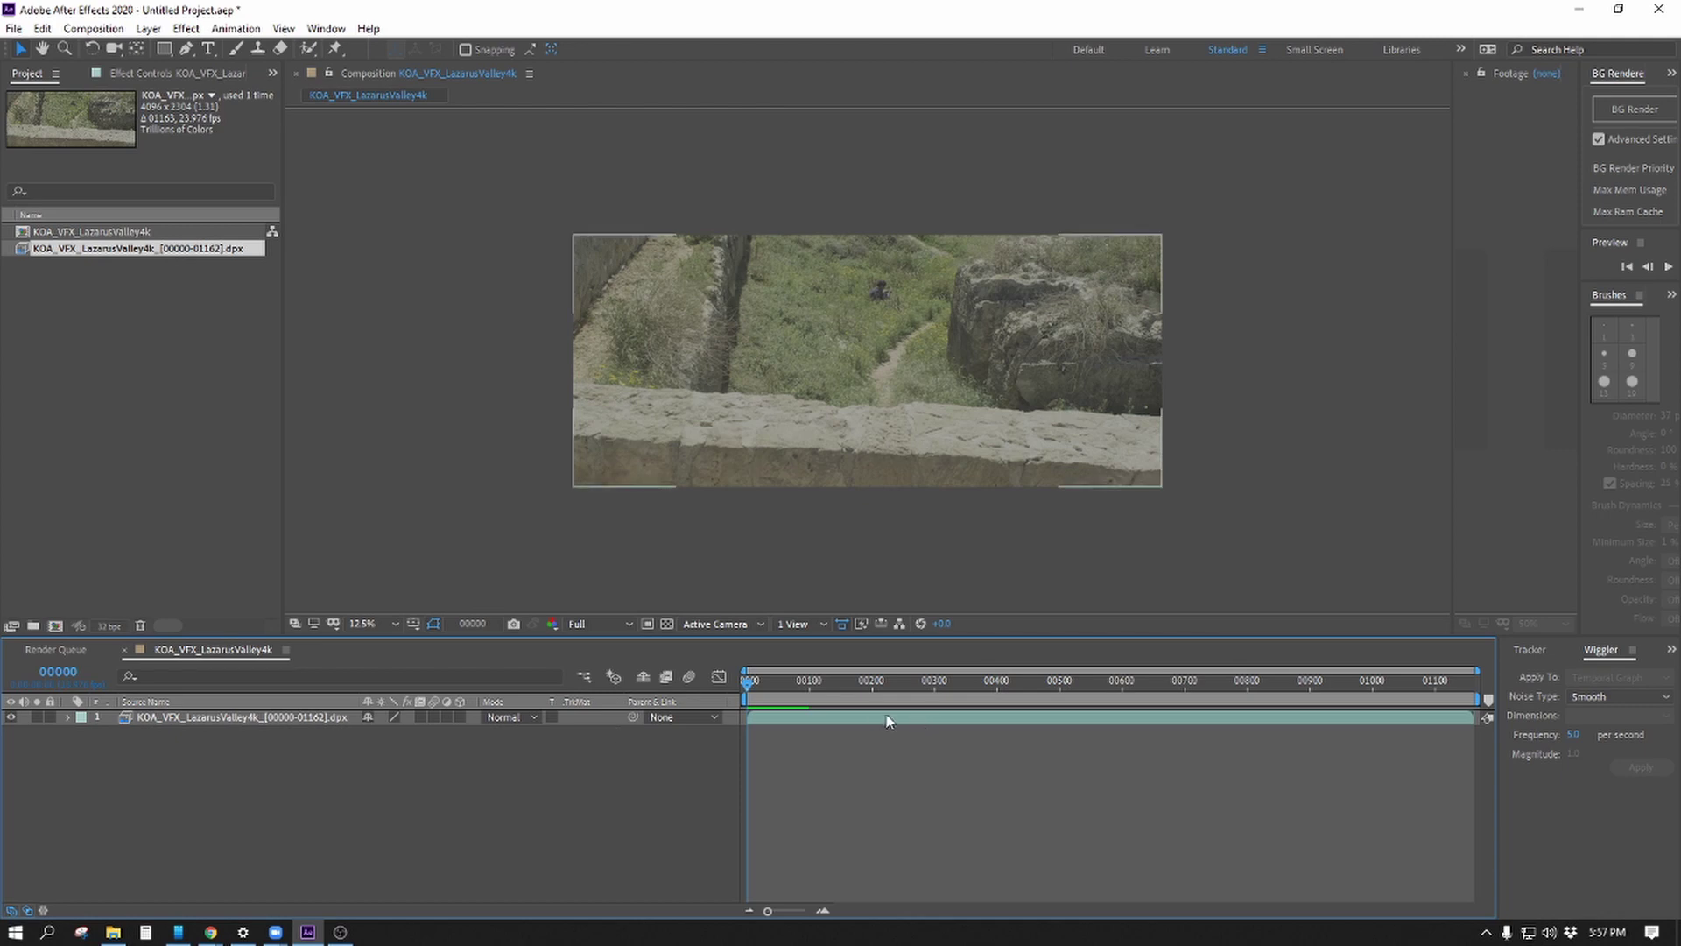
{"action": "left_click_drag", "start_coordinate": [780, 684], "coordinate": [631, 671]}
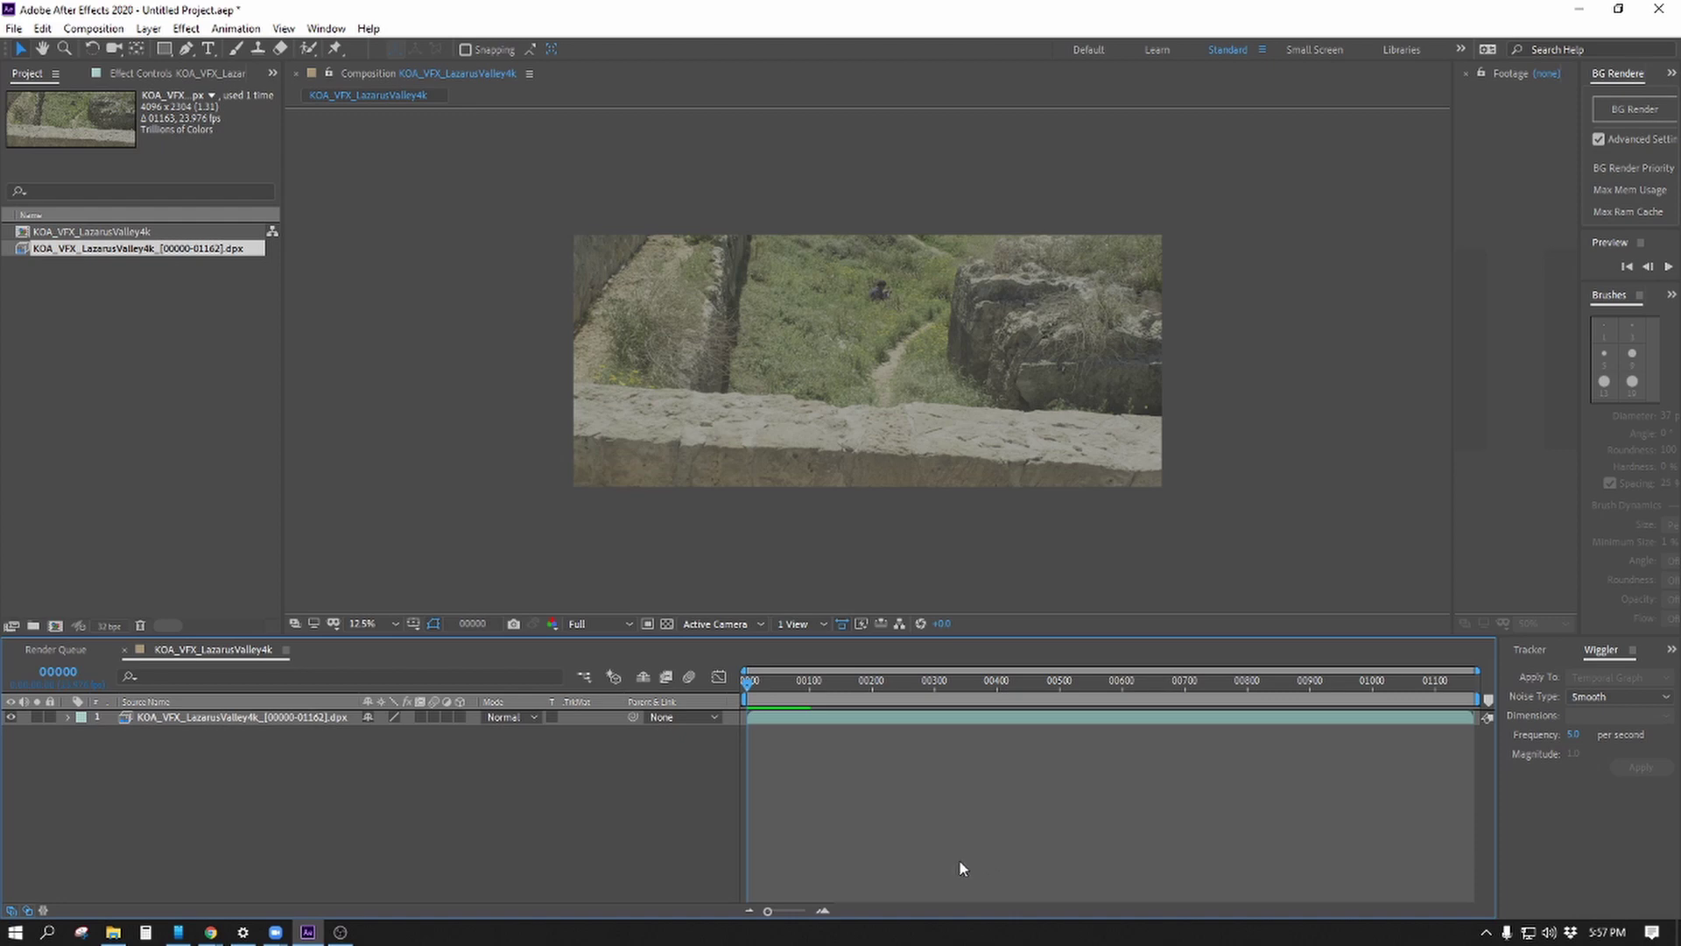
{"action": "left_click", "coordinate": [838, 623]}
Create a movie proxy from the KOA_VFX_LazarusValley4k composition so that it is added to the render queue.
{"action": "left_click", "coordinate": [61, 653]}
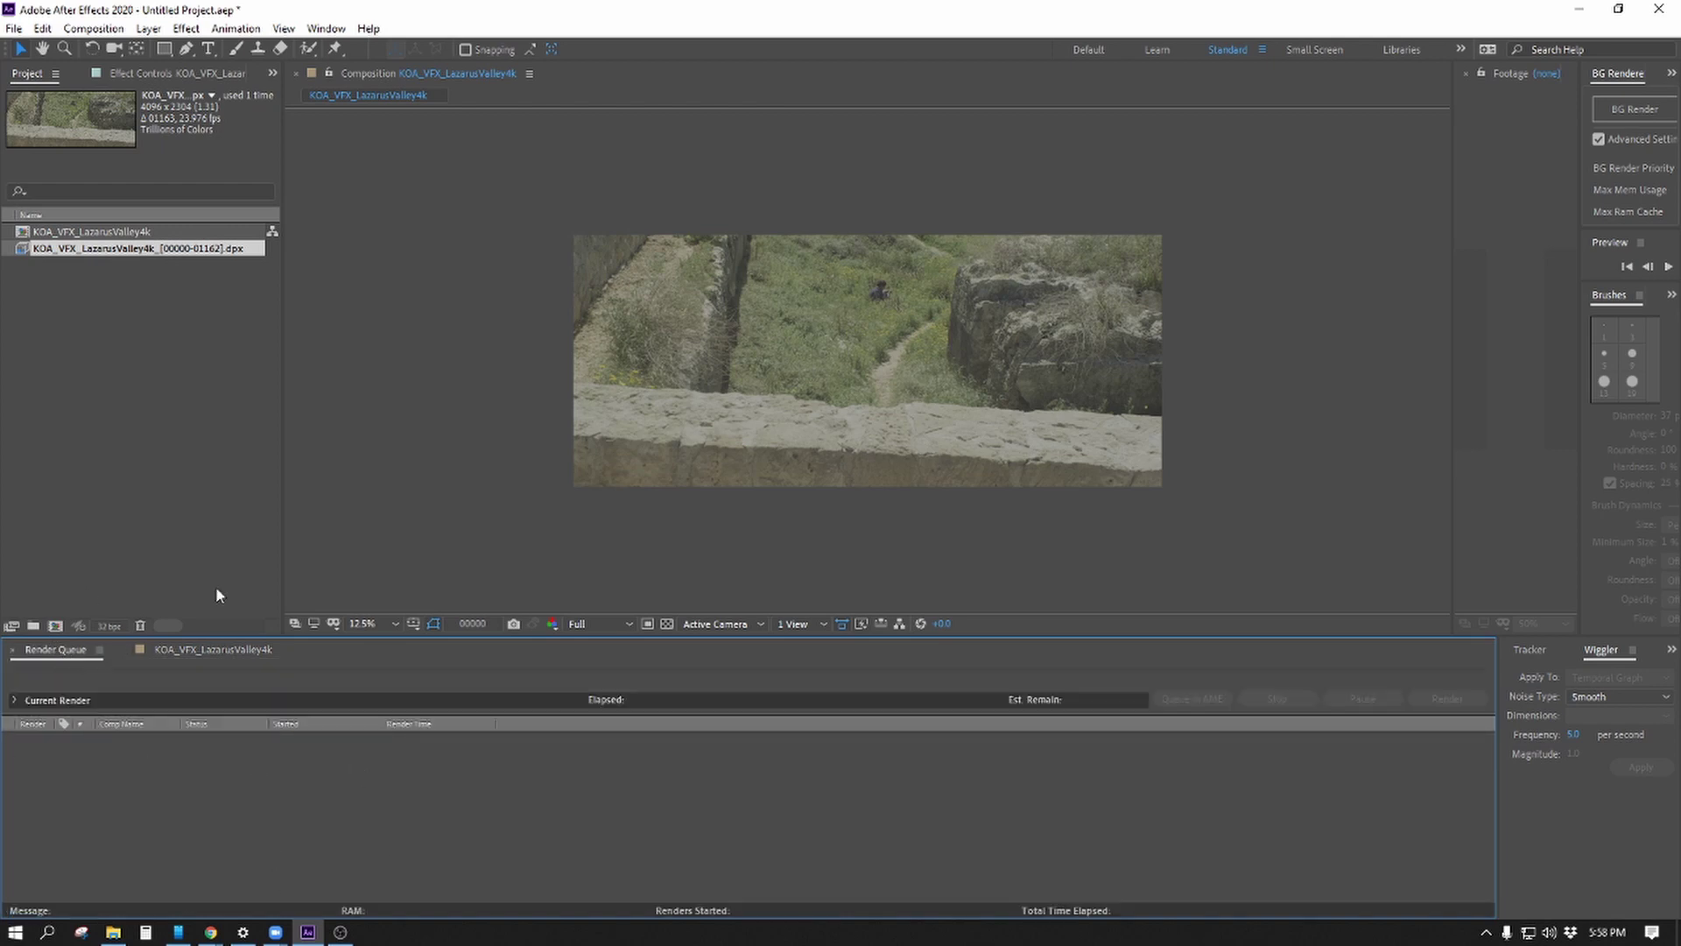
{"action": "left_click", "coordinate": [131, 330]}
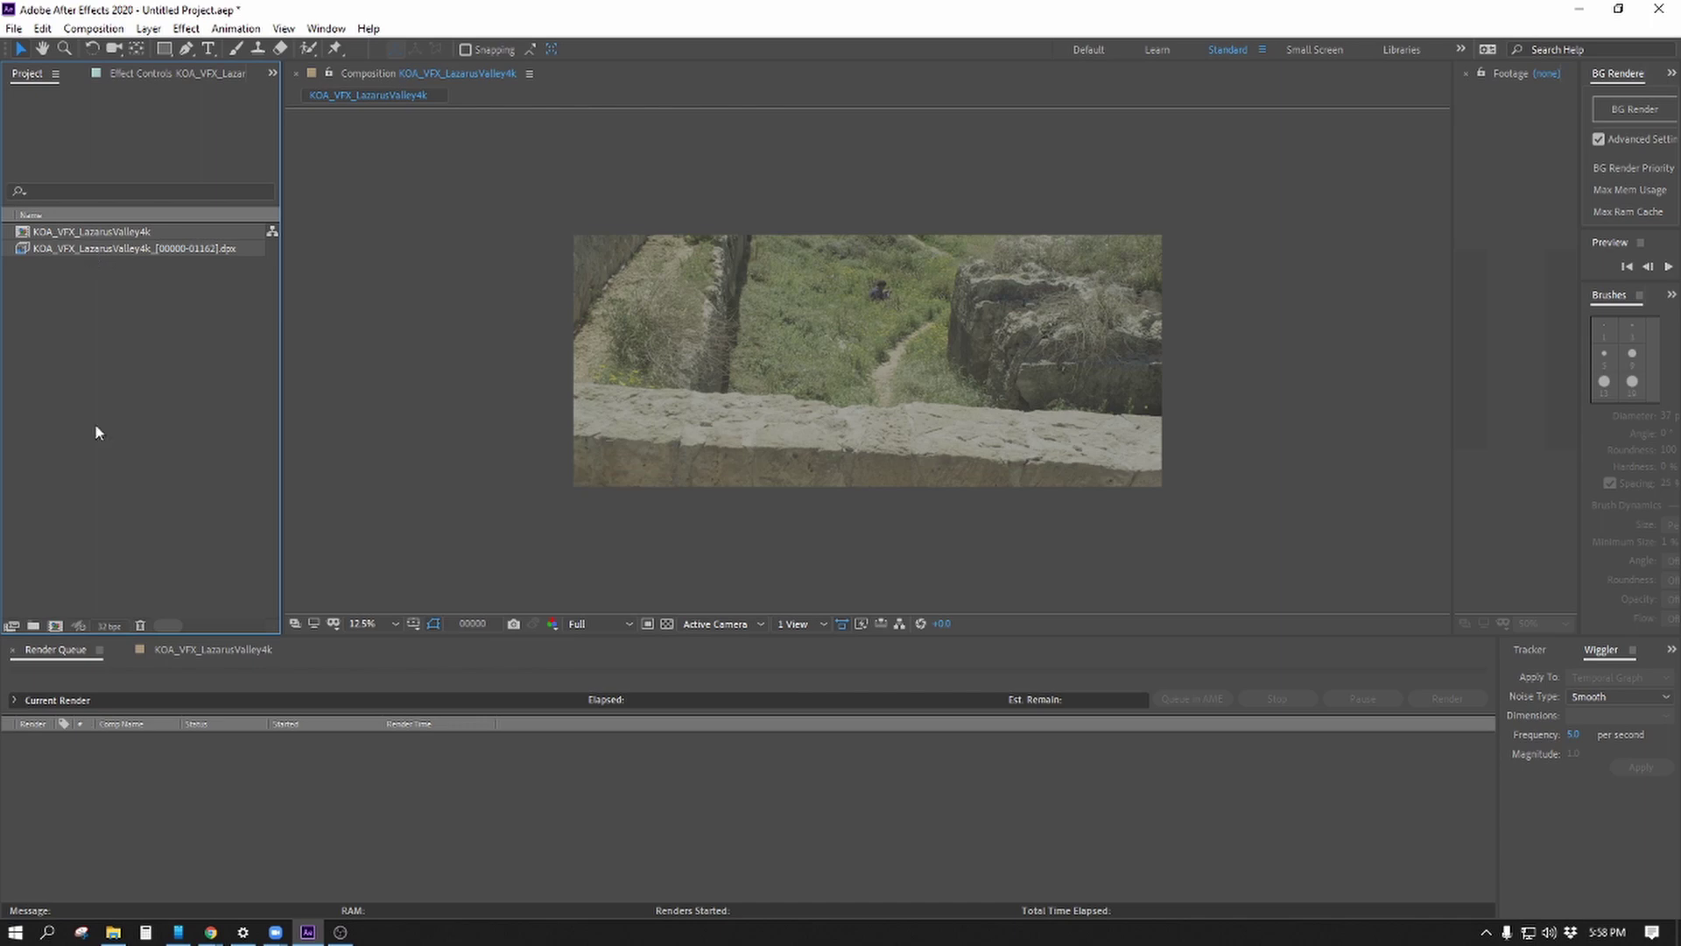
{"action": "left_click", "coordinate": [79, 237]}
{"action": "right_click", "coordinate": [78, 238]}
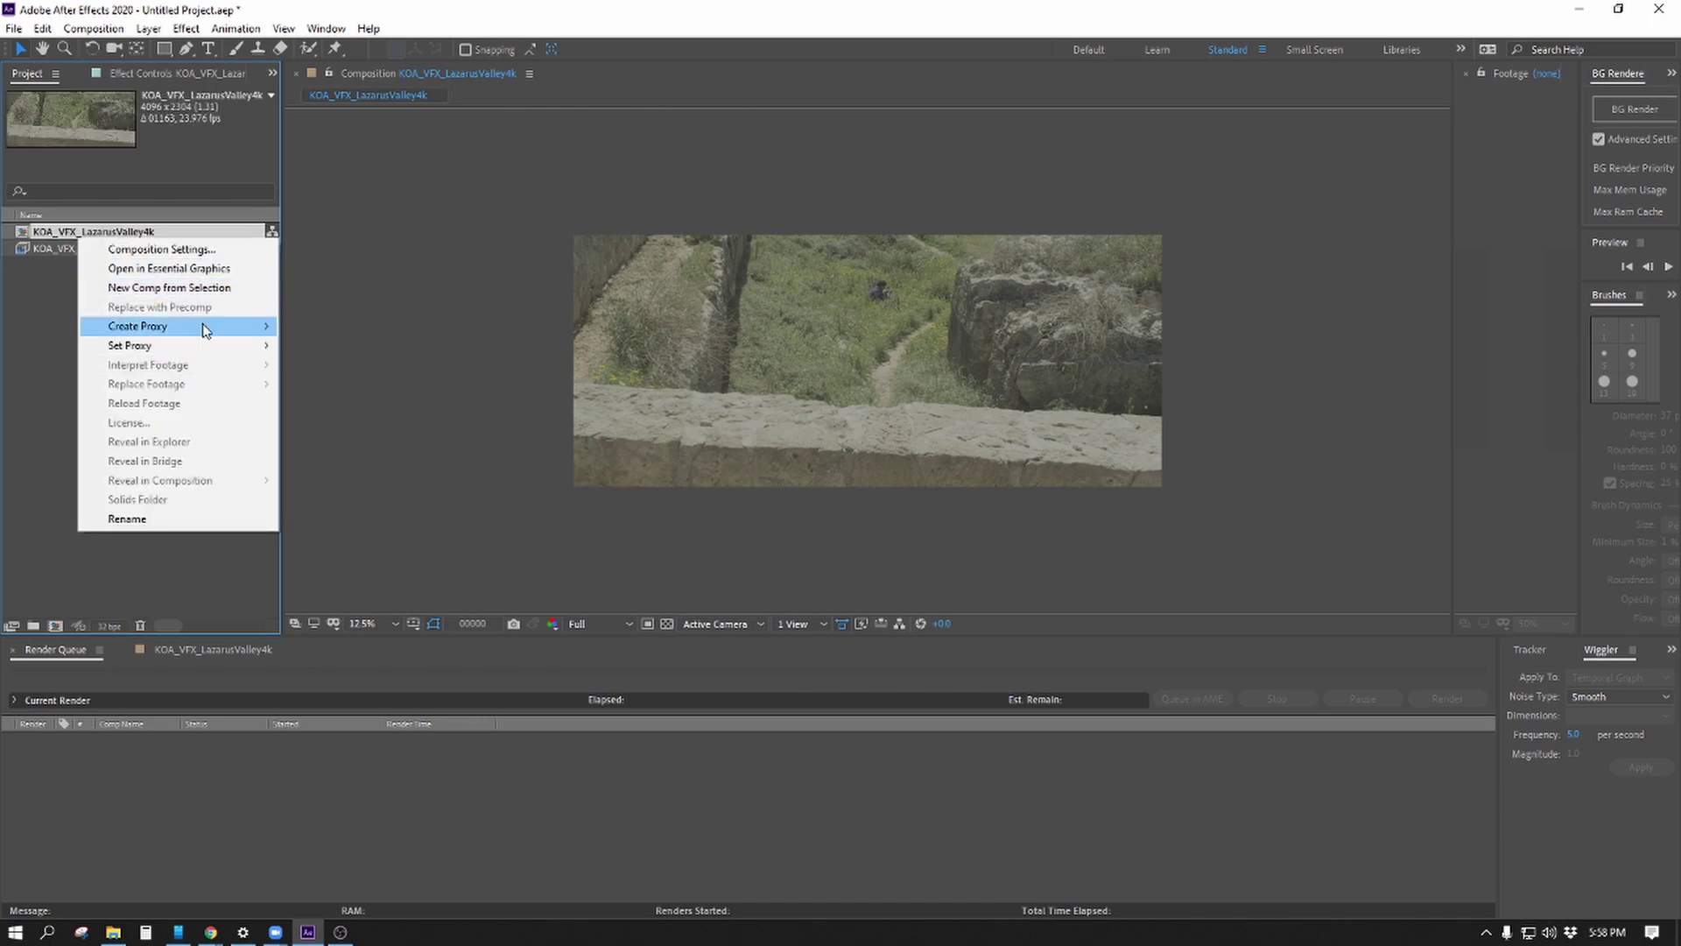
{"action": "mouse_move", "coordinate": [206, 330]}
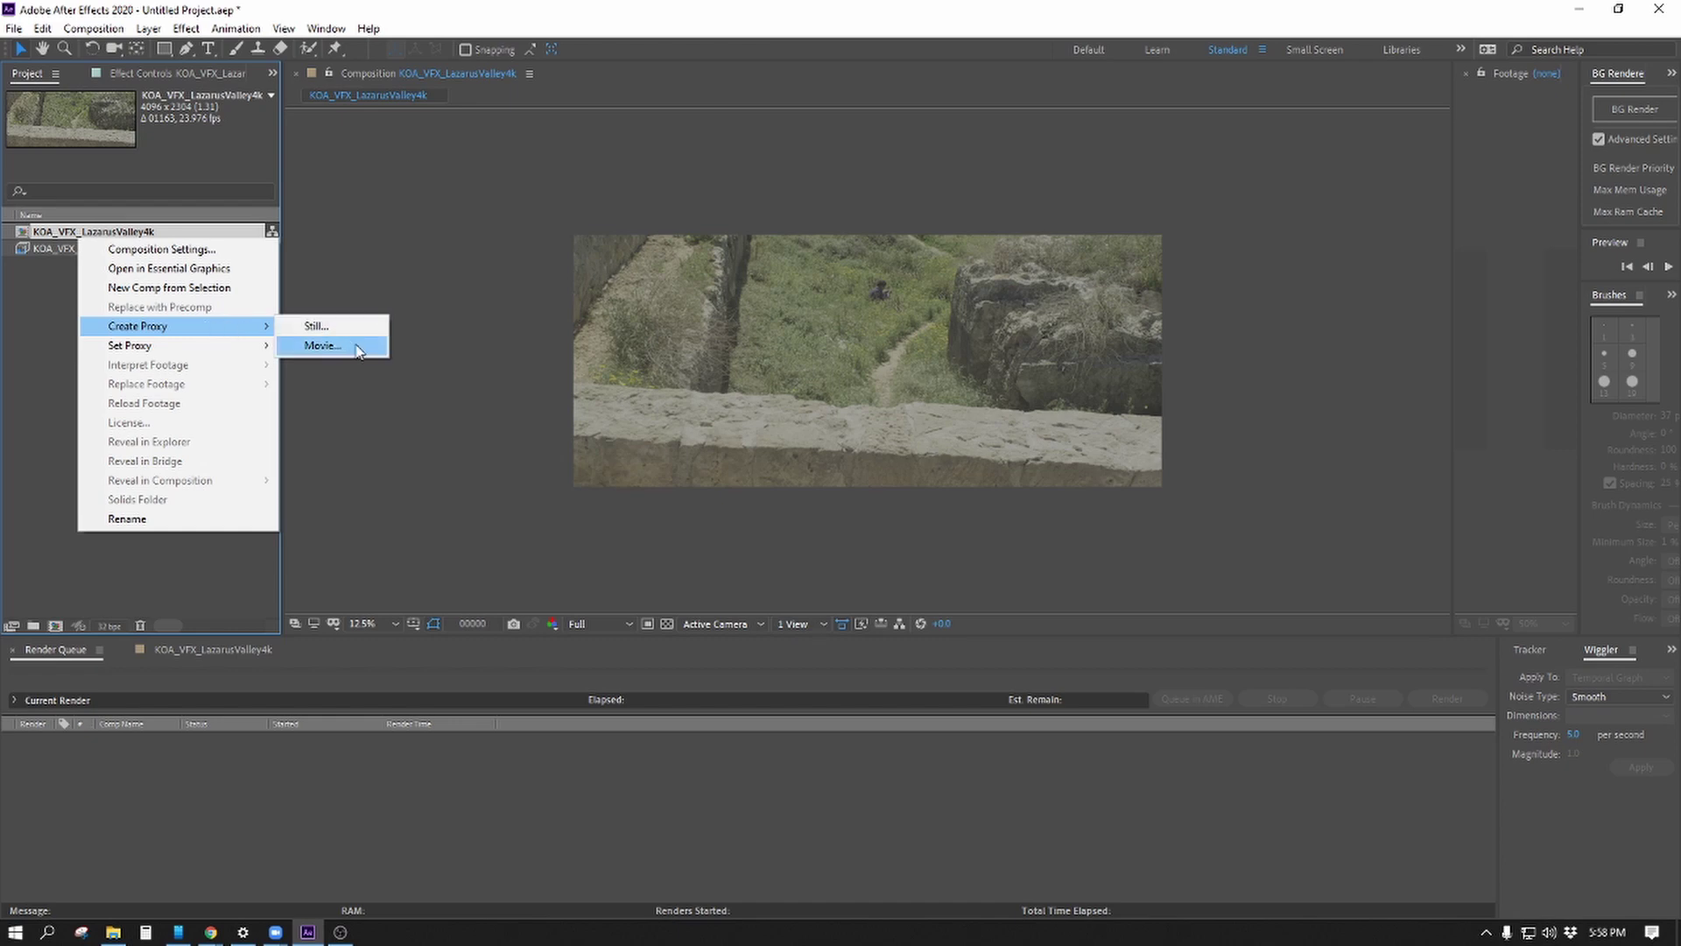
{"action": "left_click", "coordinate": [323, 346]}
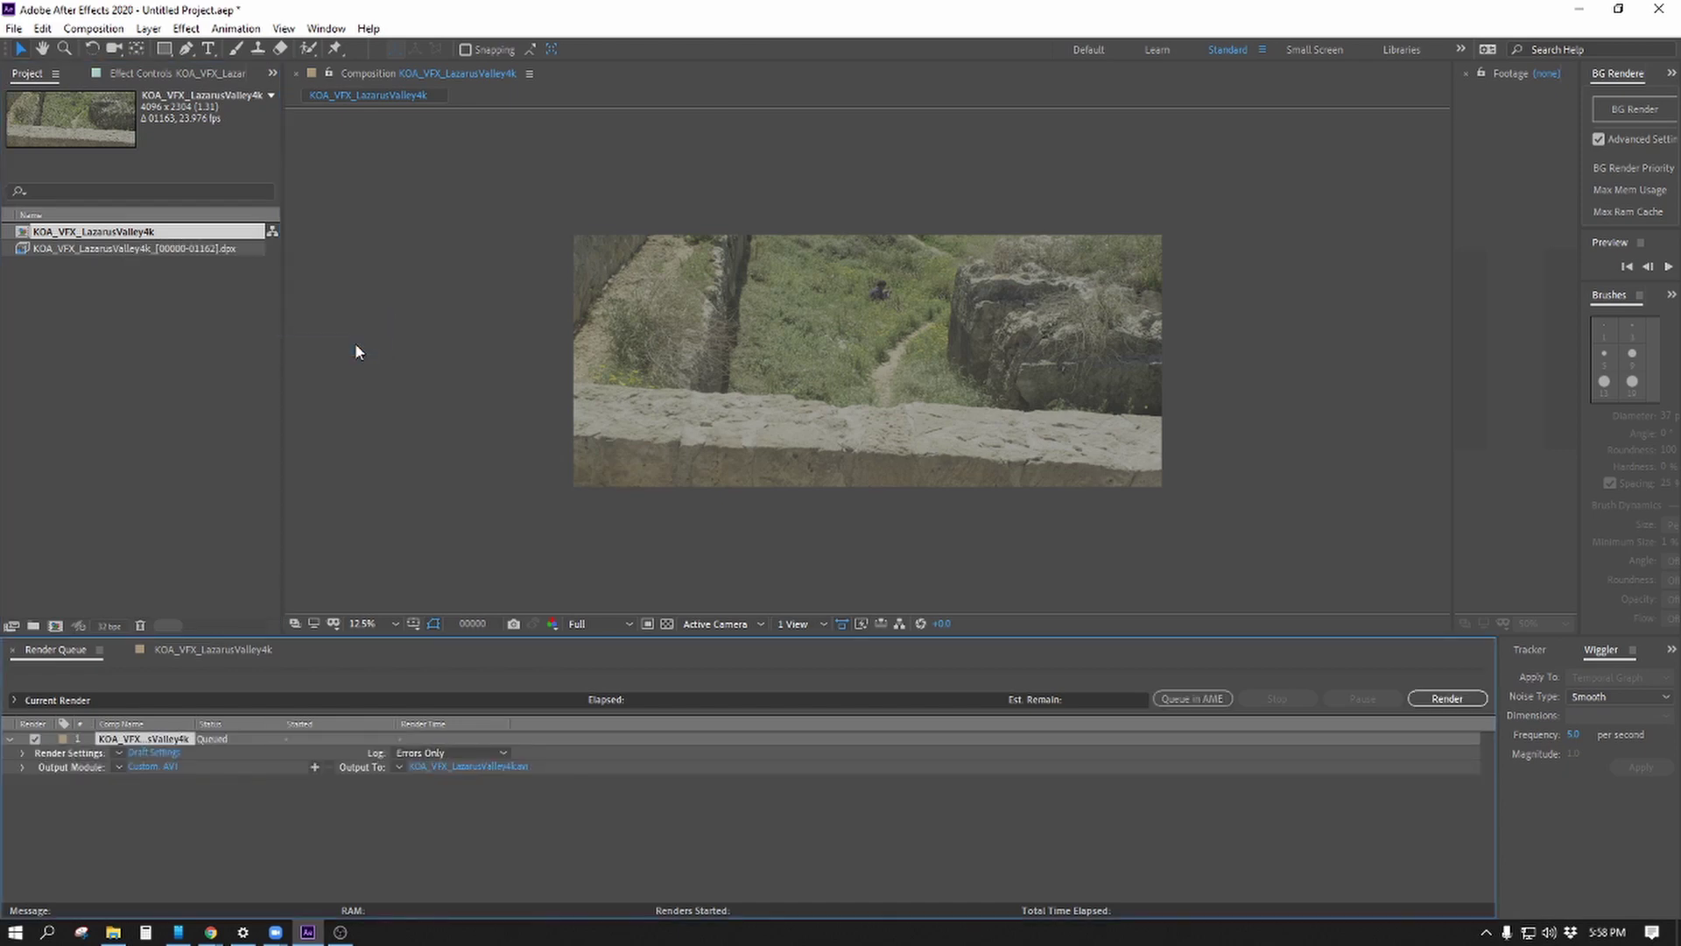
Set the proxy's render resolution to Quarter, trying Third as an alternative, and accept the render settings.
{"action": "left_click", "coordinate": [146, 752]}
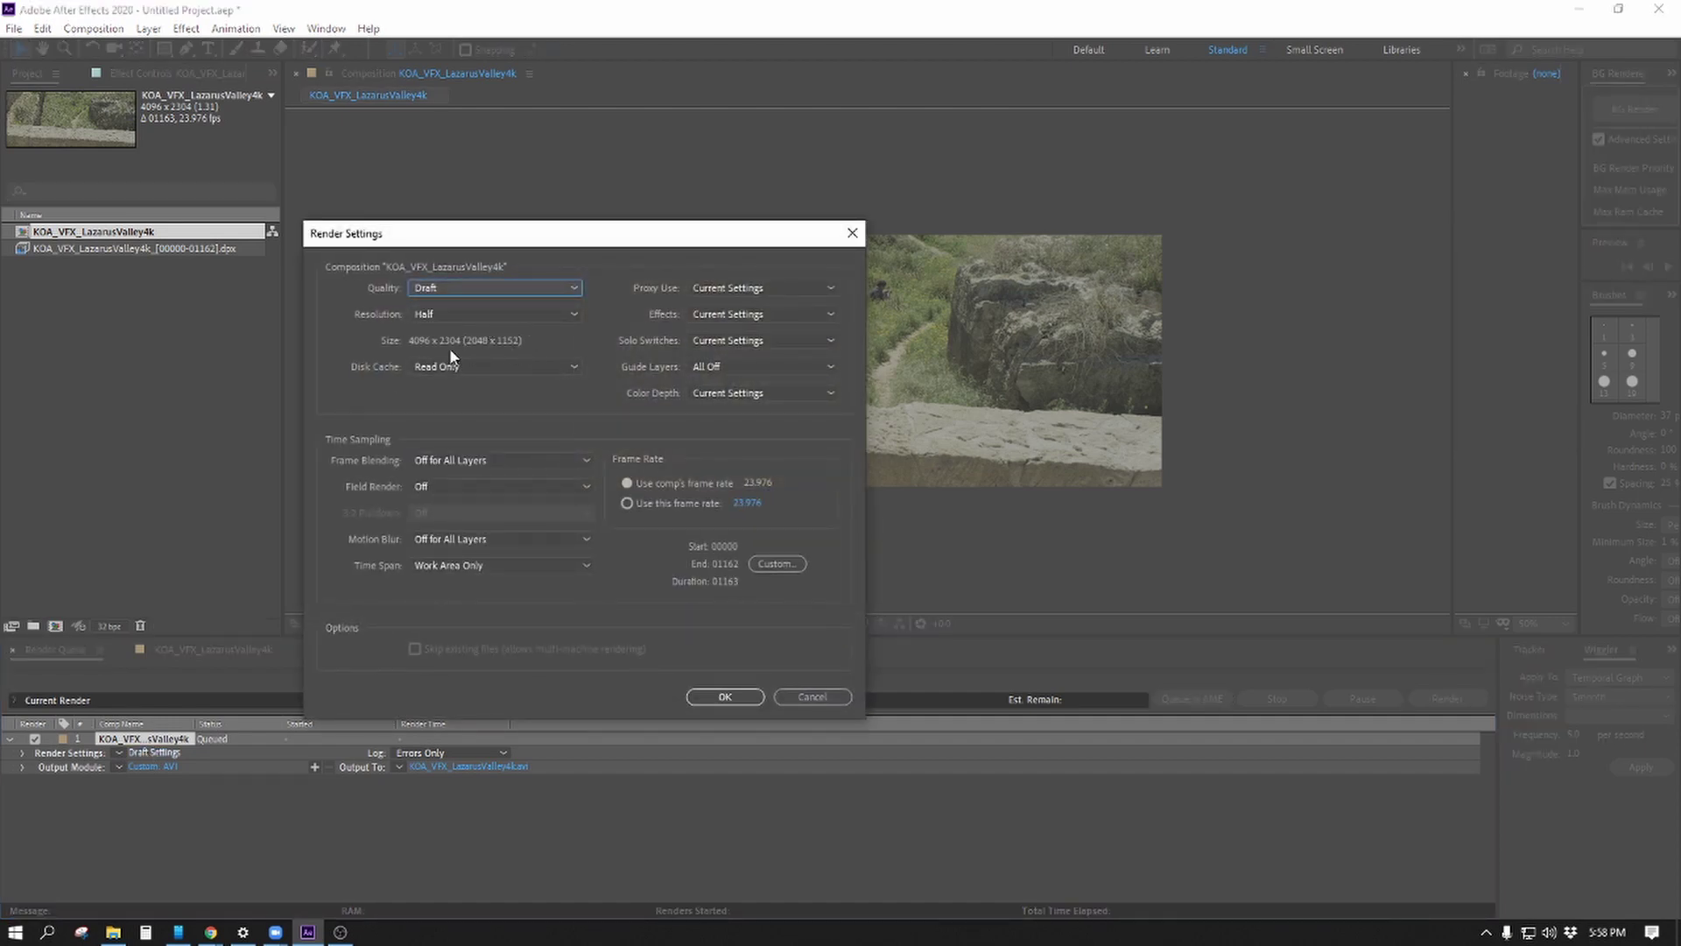
{"action": "left_click", "coordinate": [520, 315]}
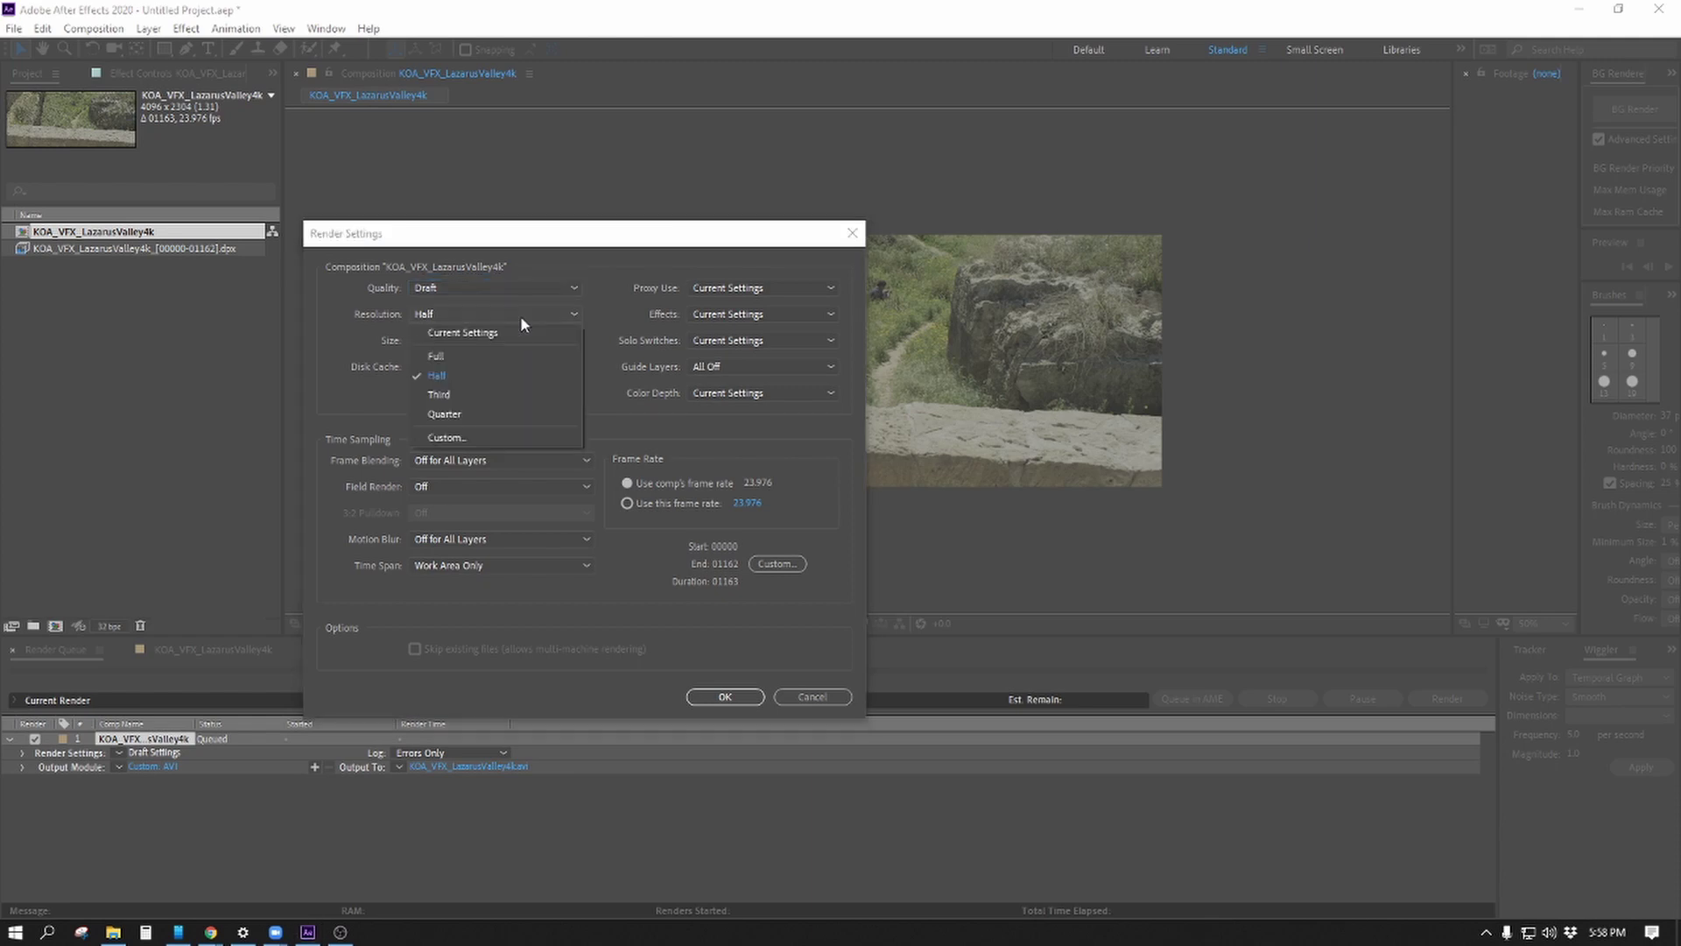
{"action": "left_click", "coordinate": [499, 413]}
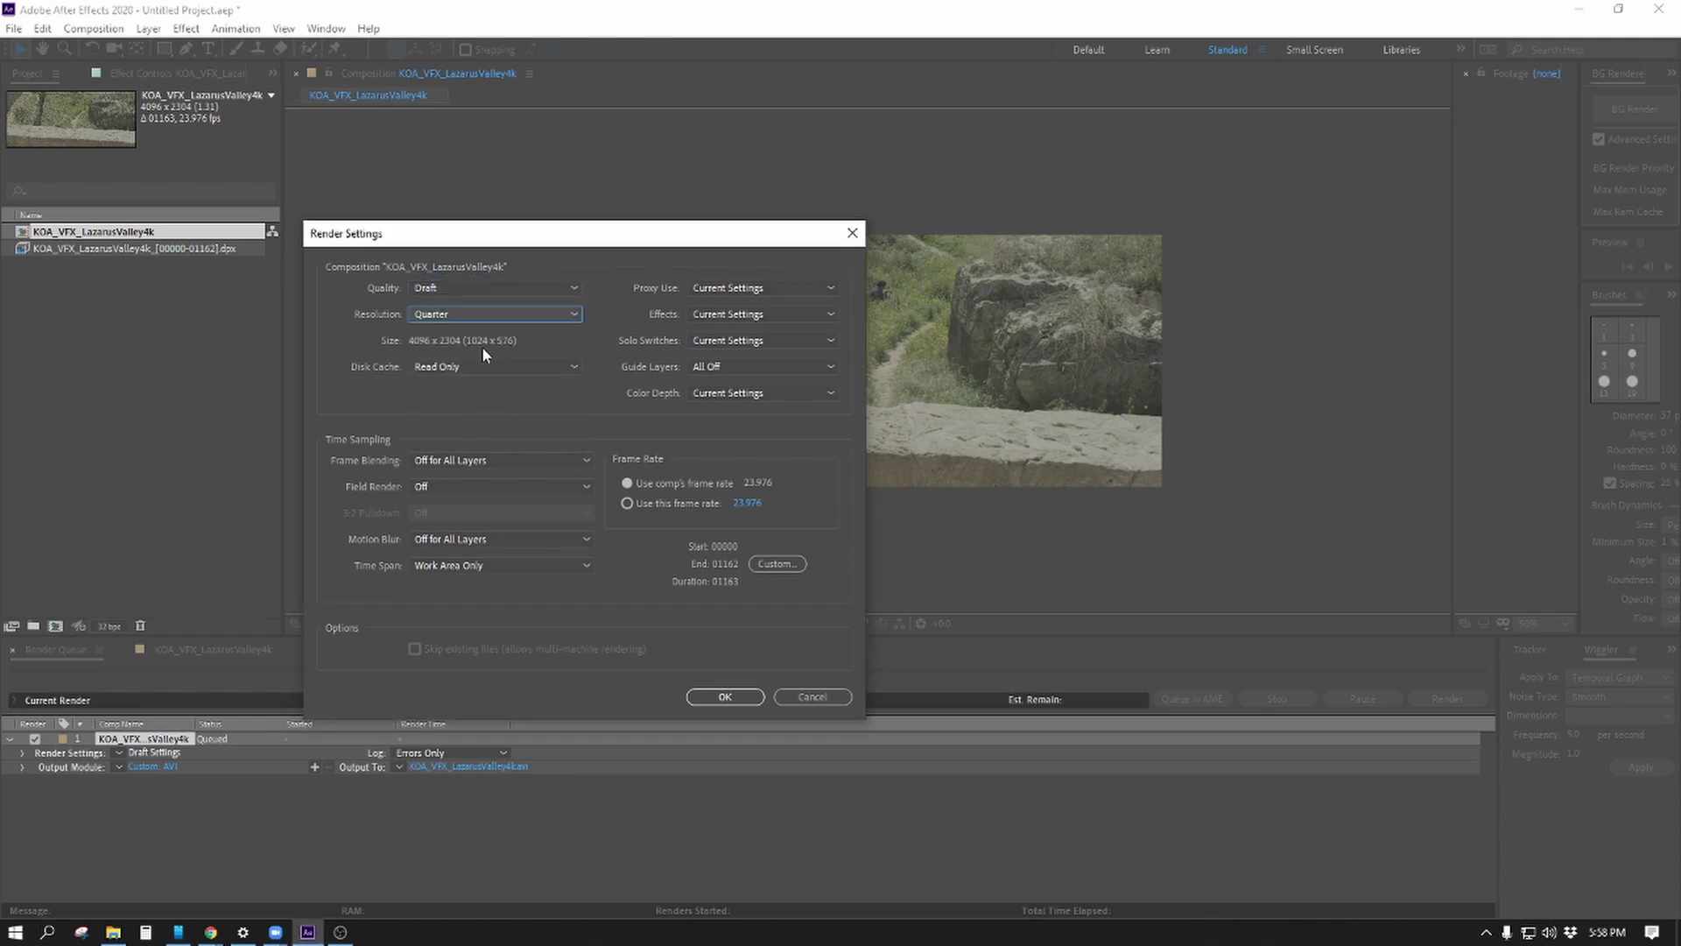
{"action": "left_click", "coordinate": [534, 315]}
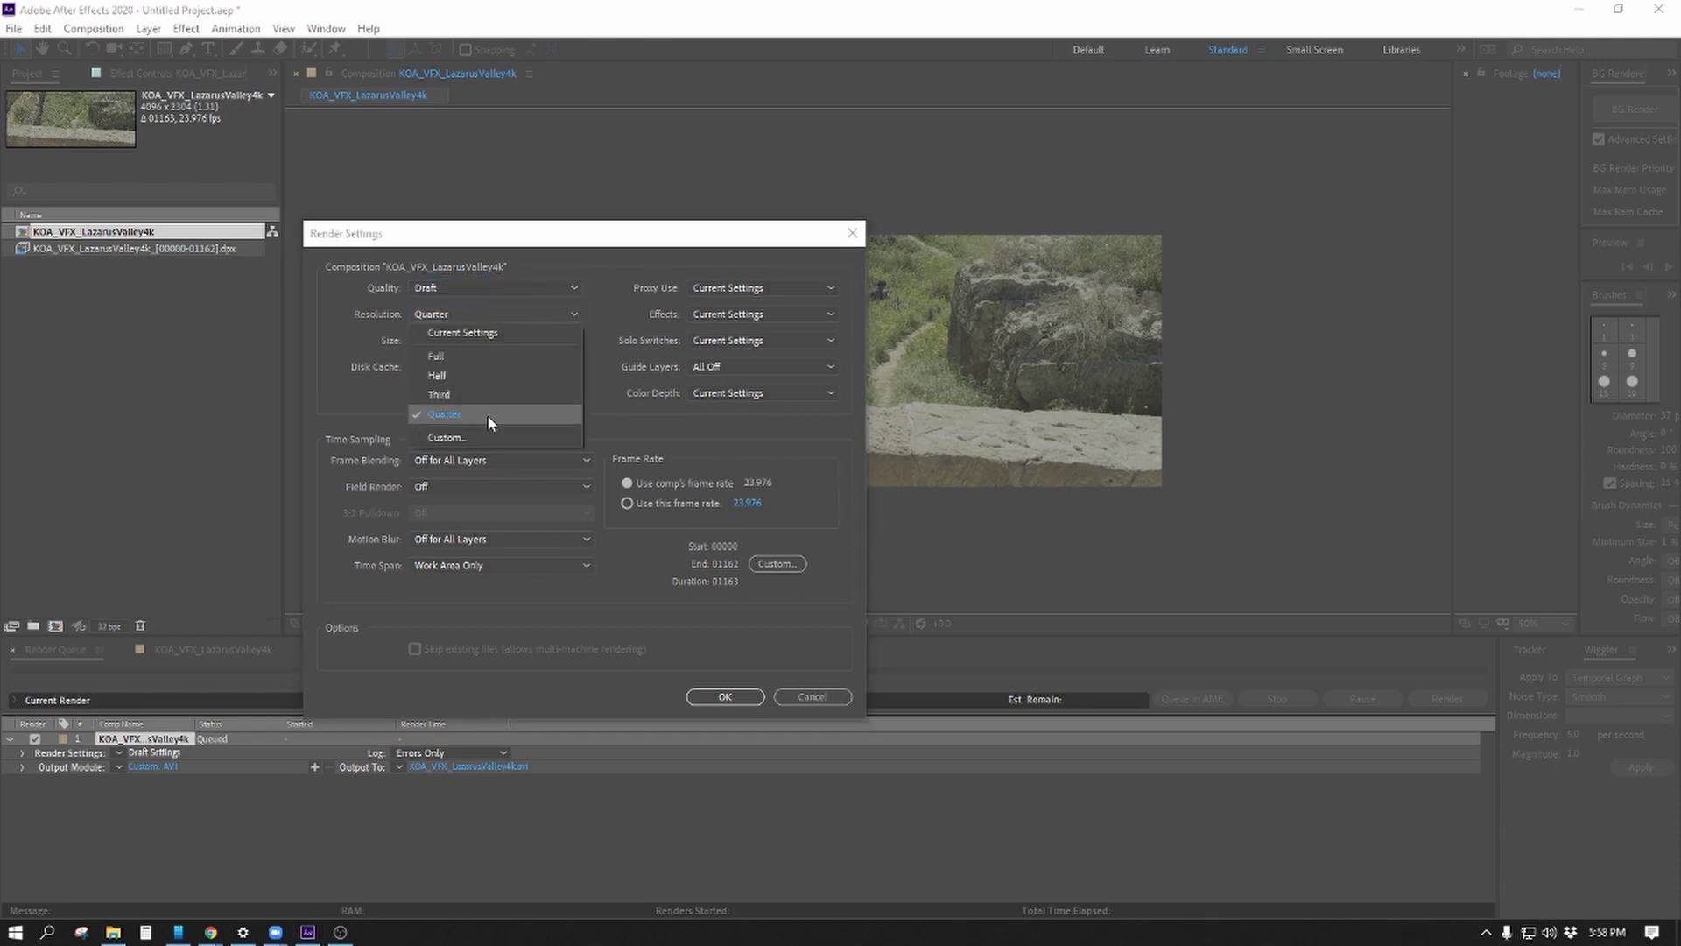
{"action": "left_click", "coordinate": [355, 411]}
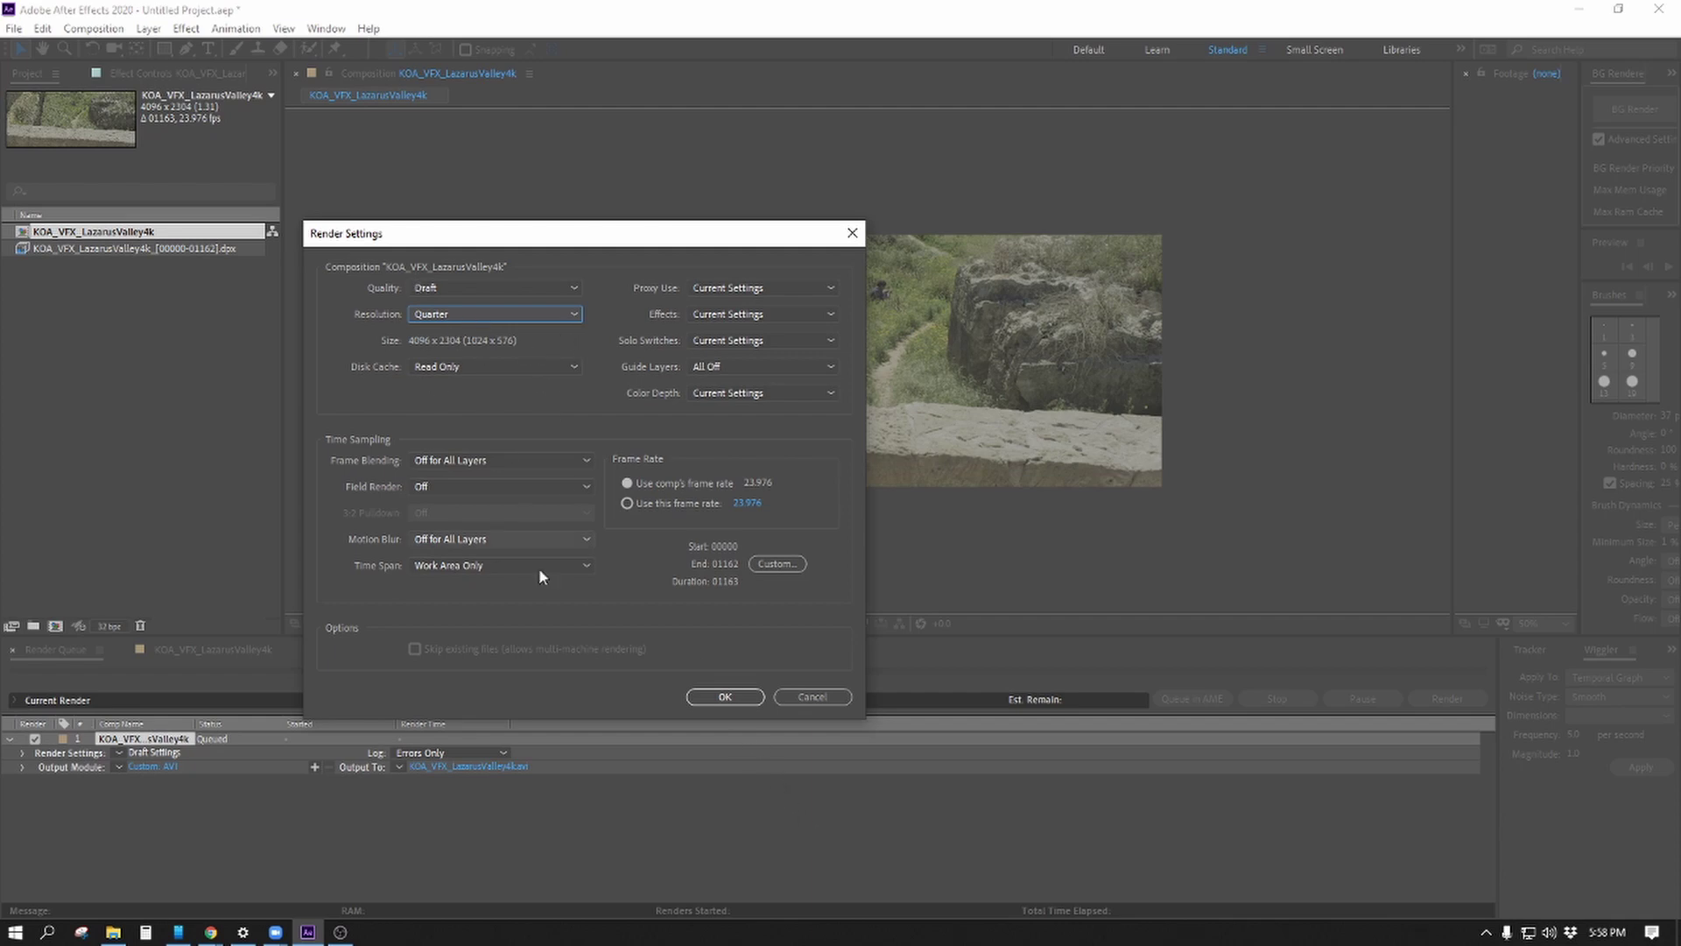
{"action": "left_click", "coordinate": [463, 313]}
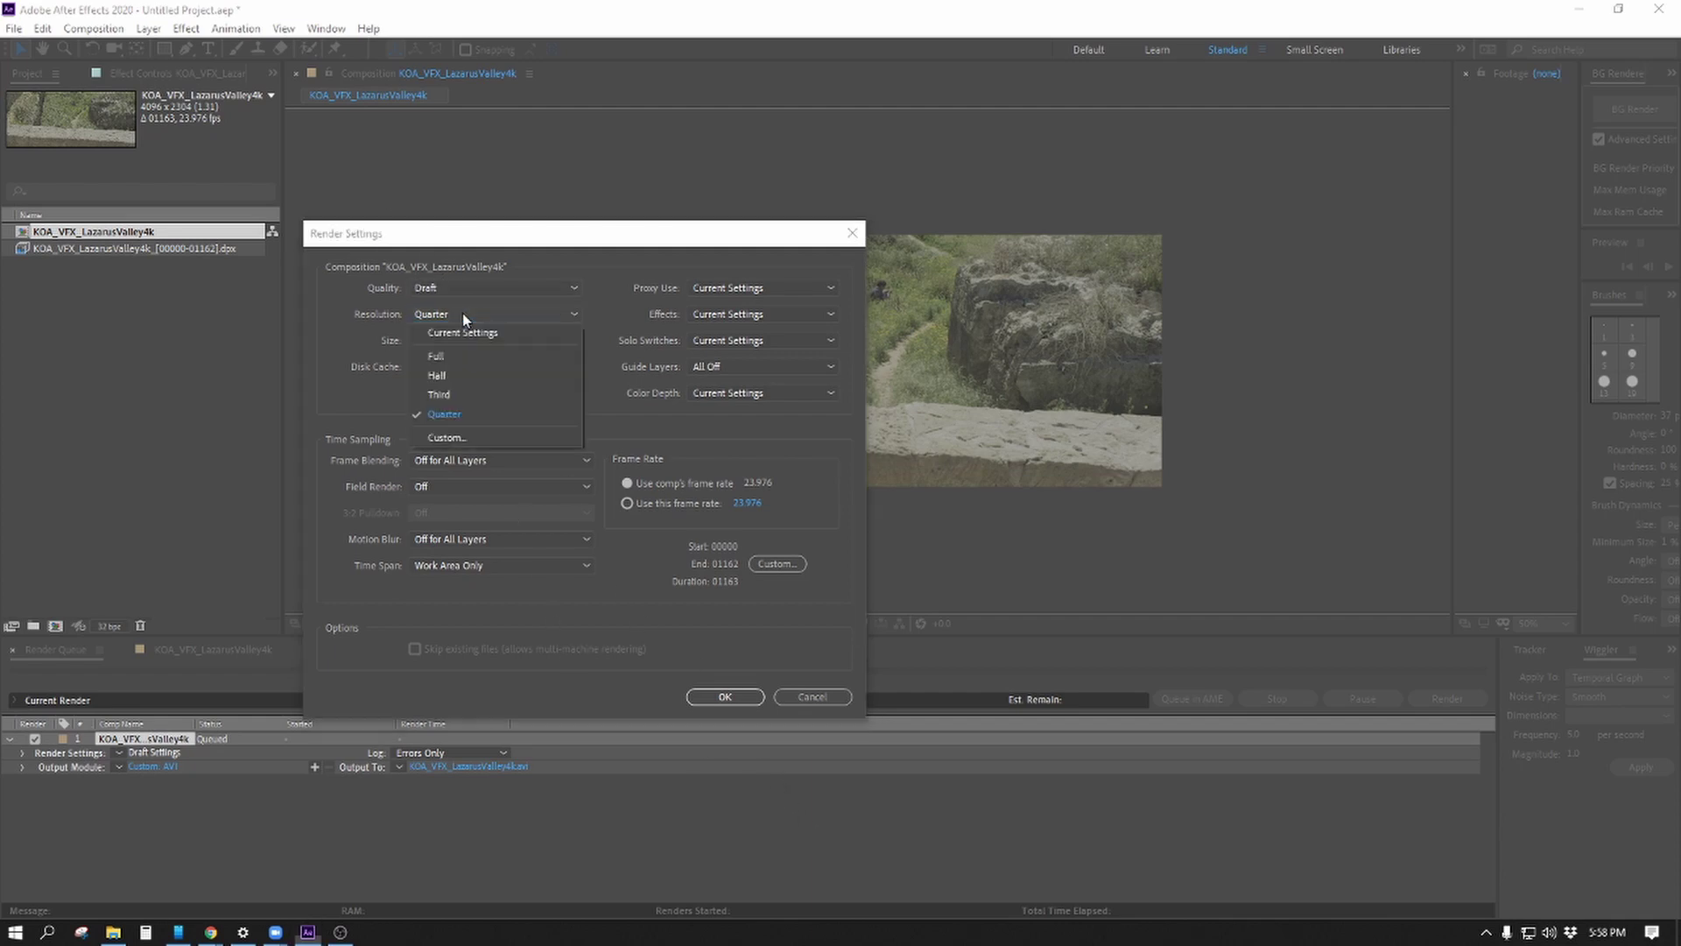
{"action": "left_click", "coordinate": [441, 394]}
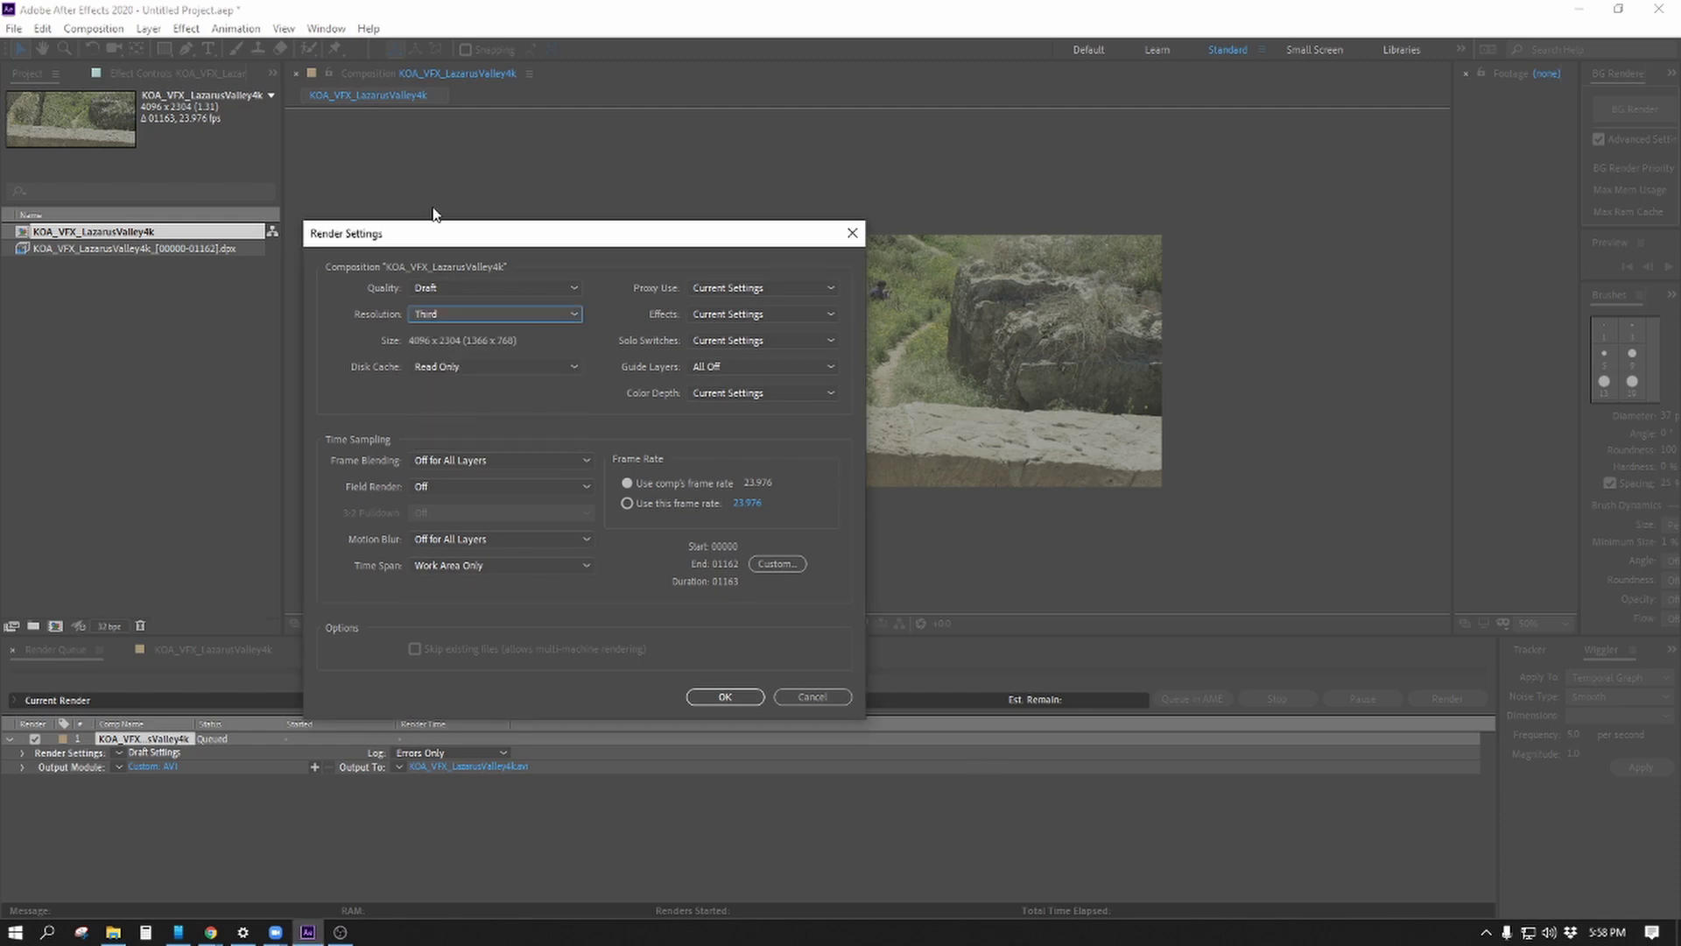
{"action": "left_click", "coordinate": [463, 312]}
{"action": "left_click", "coordinate": [443, 415]}
{"action": "left_click", "coordinate": [725, 696]}
Set the composition viewer's resolution to Half, then Quarter, and examine the rock wall's detail at 100% magnification.
{"action": "scroll", "coordinate": [762, 371], "scroll_direction": "up", "scroll_amount": 5}
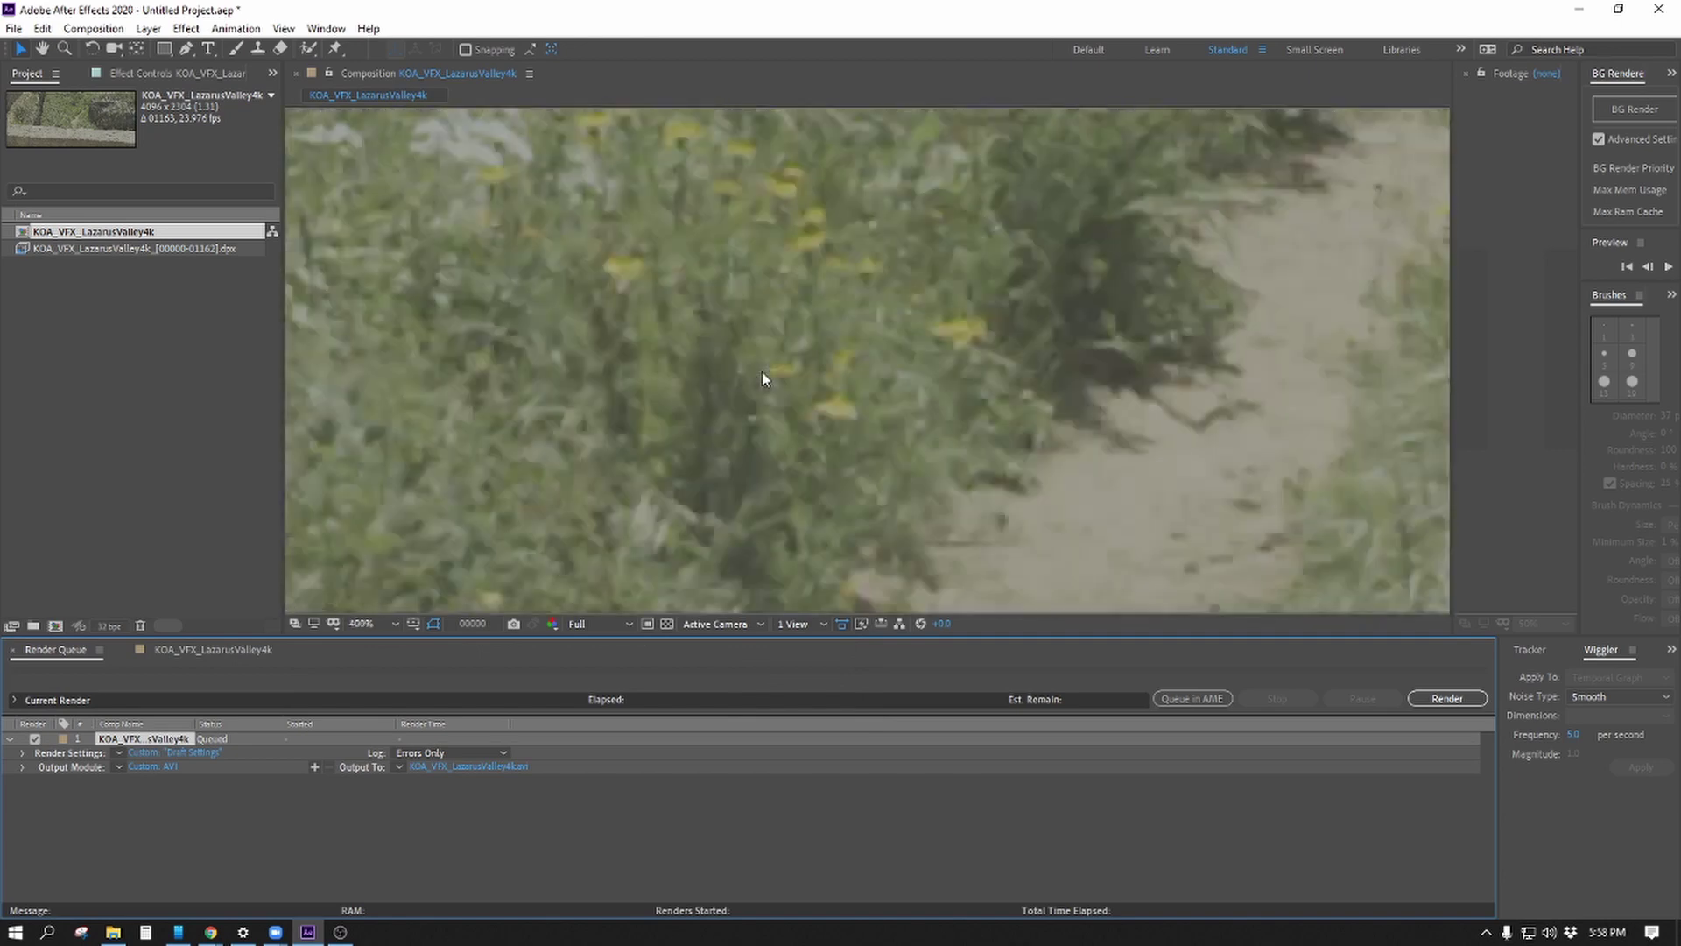
{"action": "scroll", "coordinate": [762, 372], "scroll_direction": "down", "scroll_amount": 6}
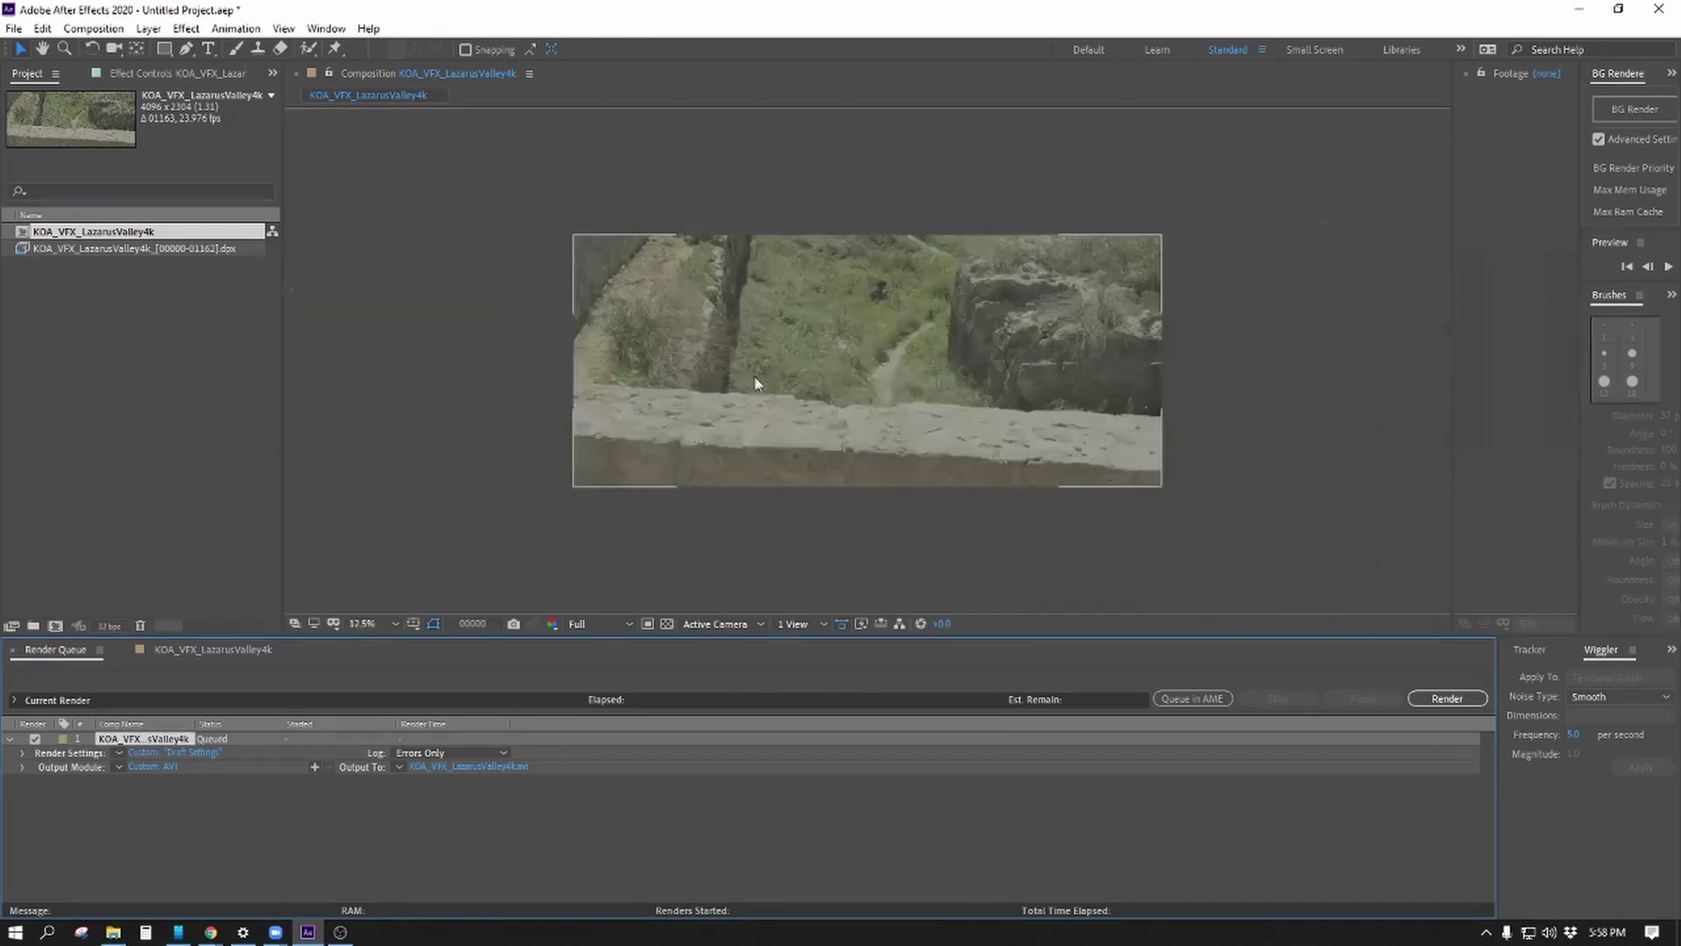
{"action": "left_click", "coordinate": [599, 624]}
{"action": "left_click", "coordinate": [603, 686]}
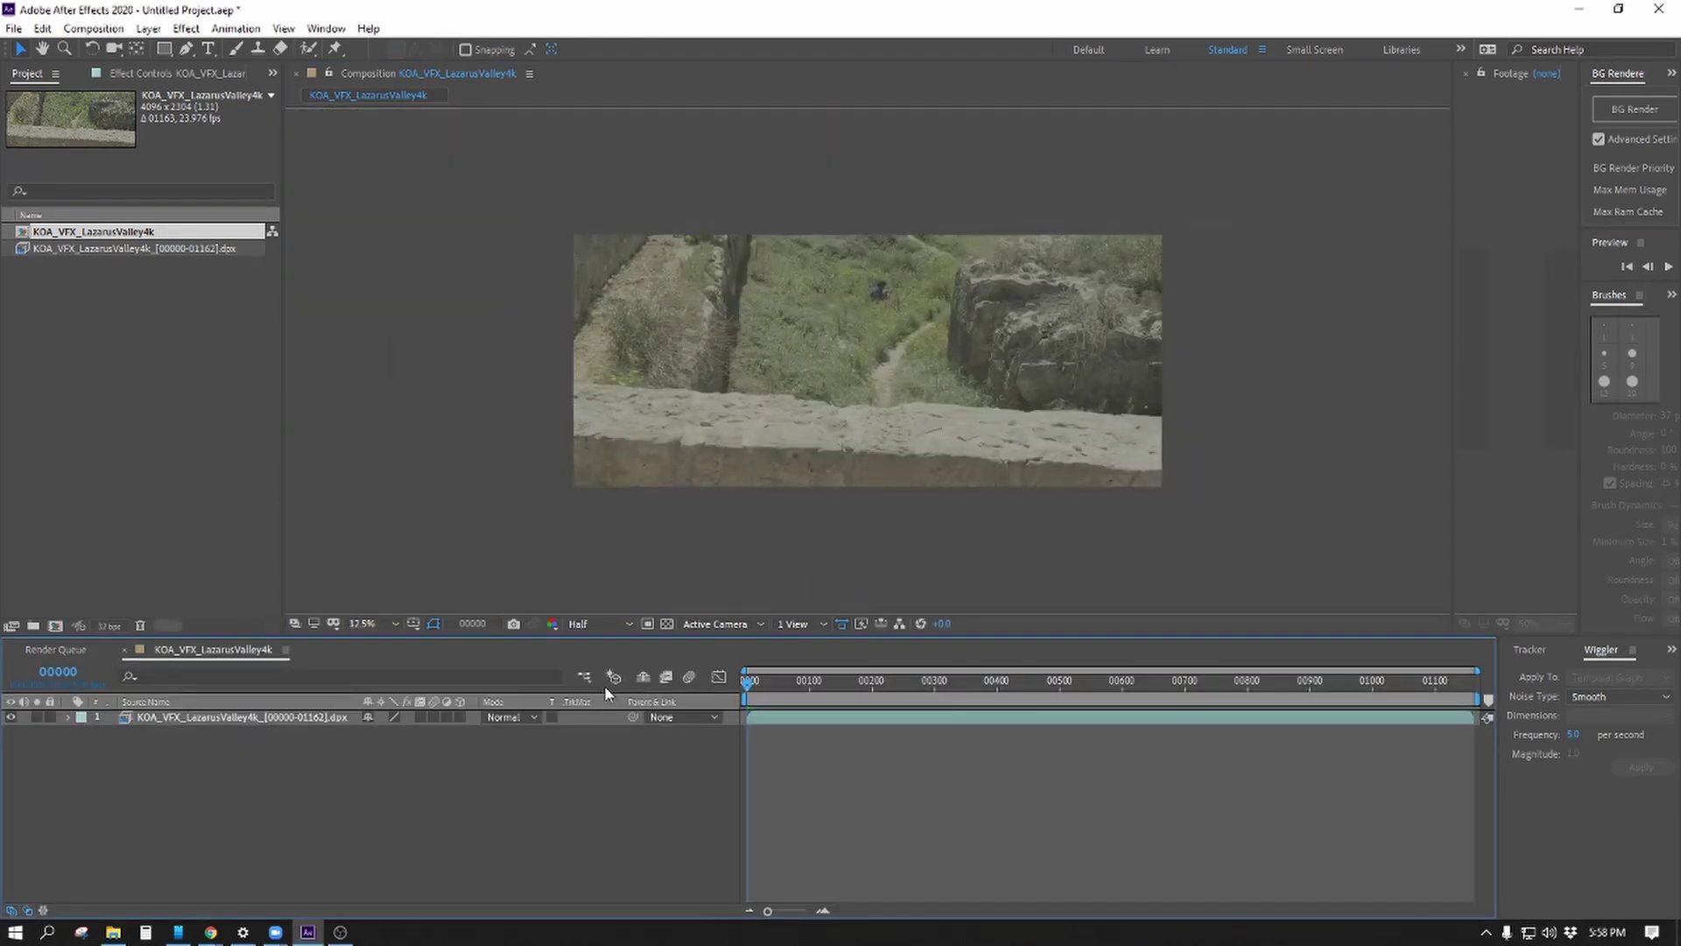
{"action": "left_click", "coordinate": [606, 623]}
{"action": "left_click", "coordinate": [603, 723]}
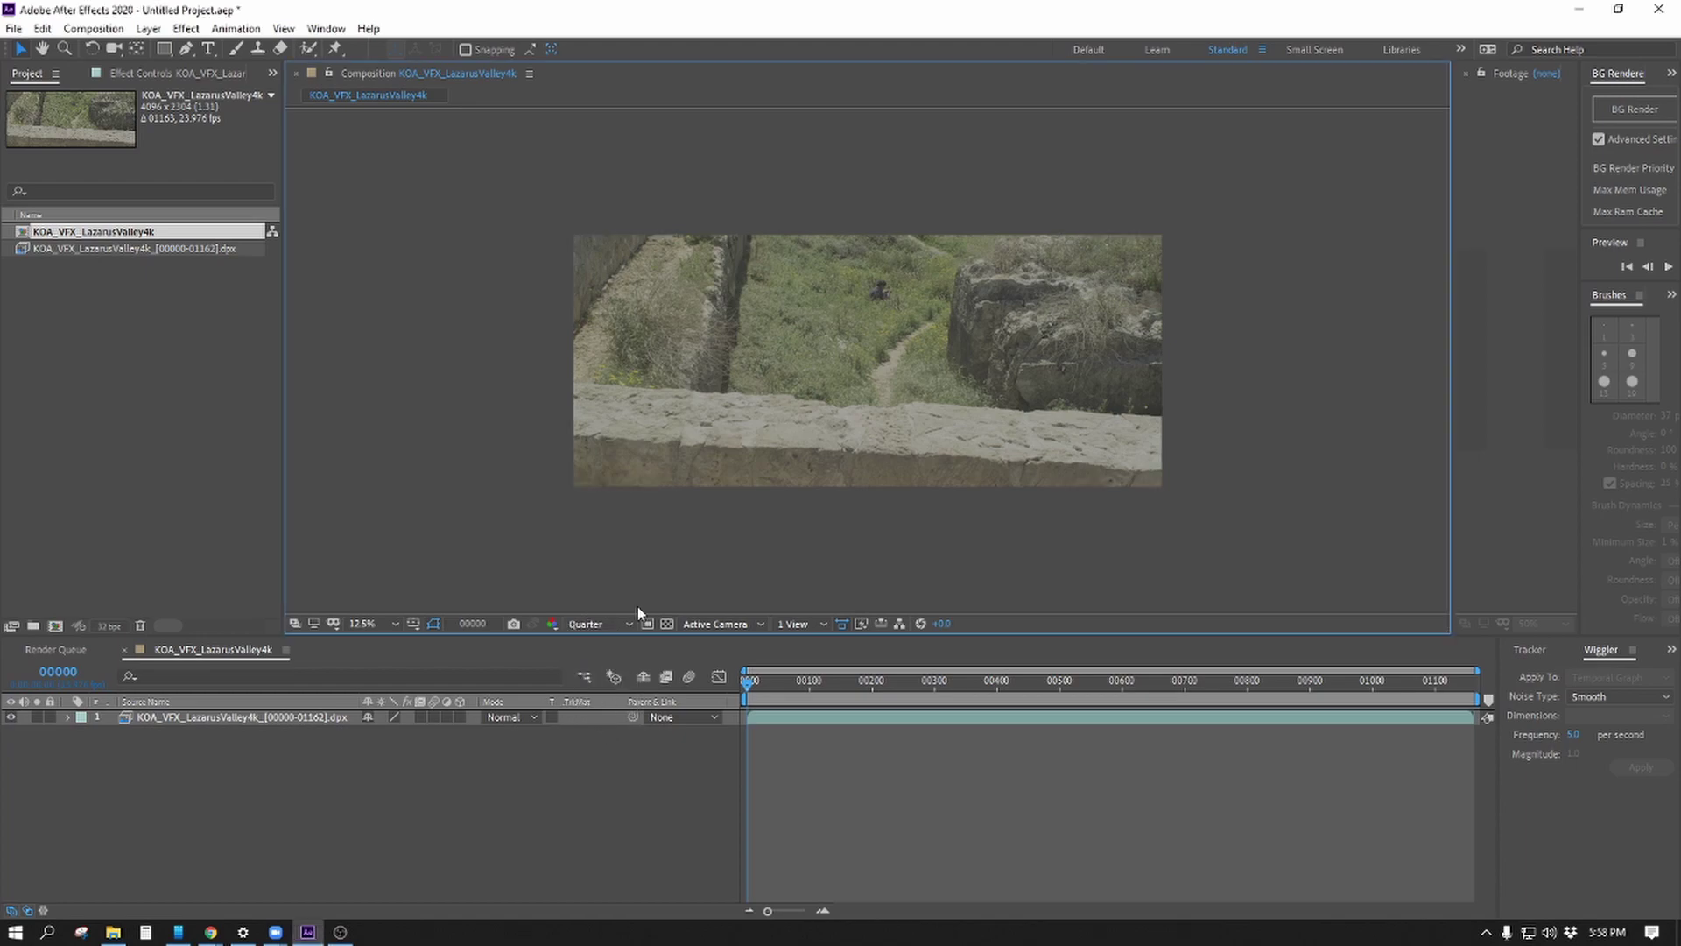
{"action": "scroll", "coordinate": [862, 390], "scroll_direction": "up", "scroll_amount": 4}
{"action": "left_click_drag", "start_coordinate": [861, 392], "coordinate": [916, 468]}
{"action": "scroll", "coordinate": [933, 392], "scroll_direction": "up", "scroll_amount": 2}
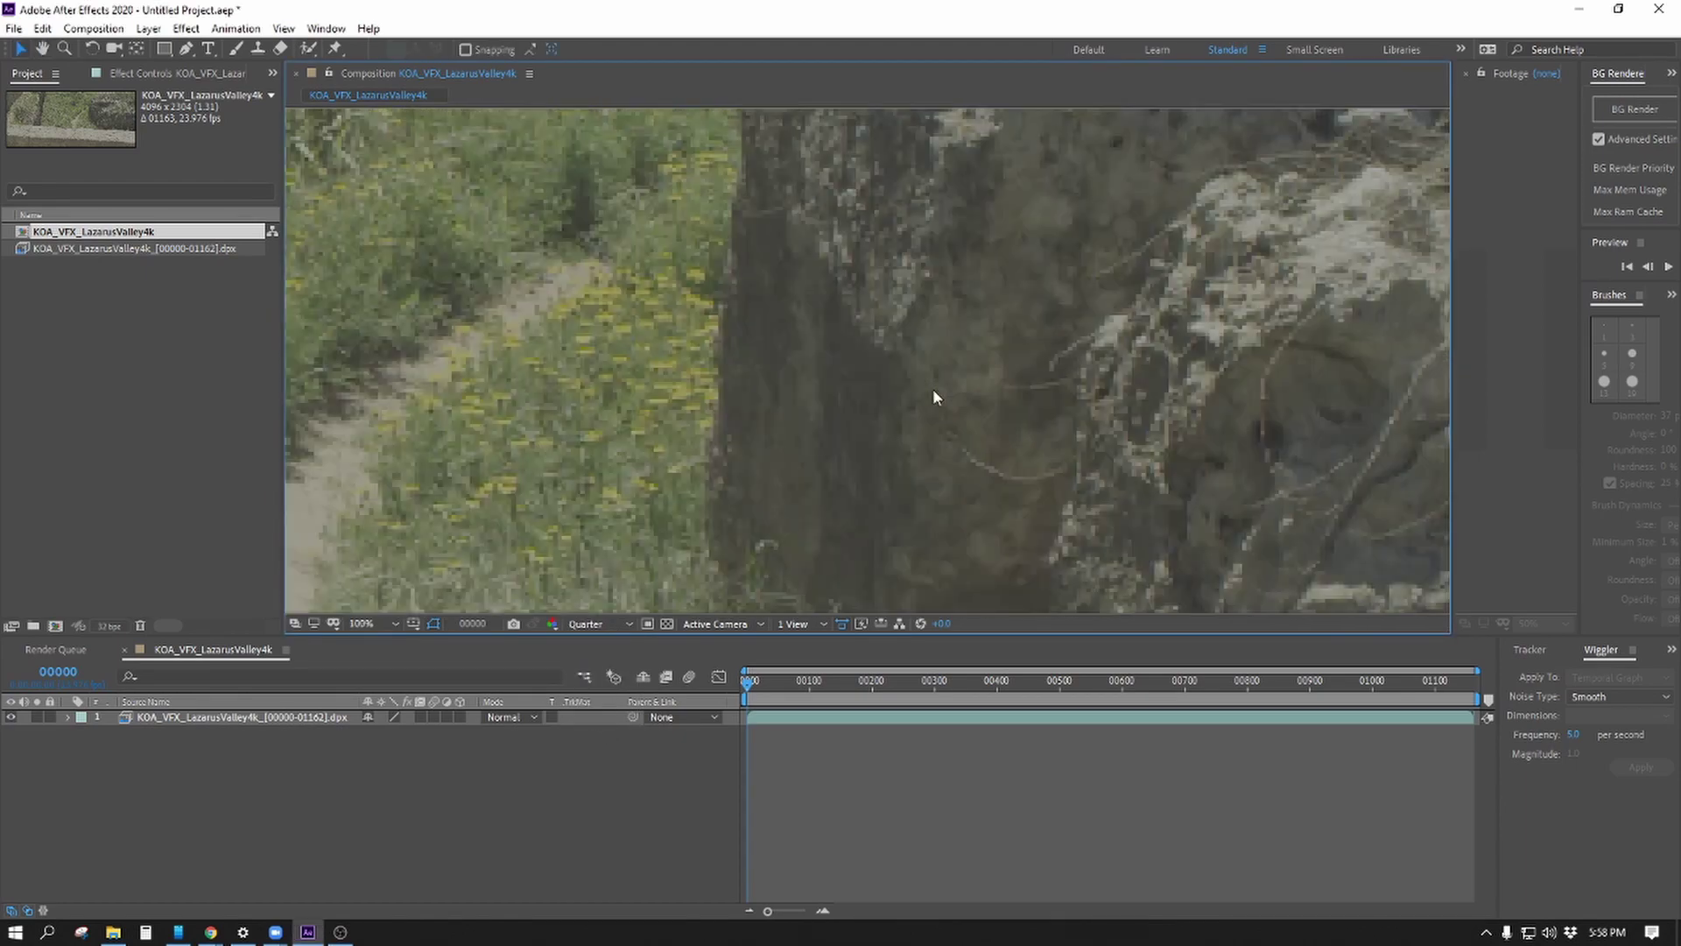
{"action": "left_click_drag", "start_coordinate": [1271, 387], "coordinate": [1006, 537]}
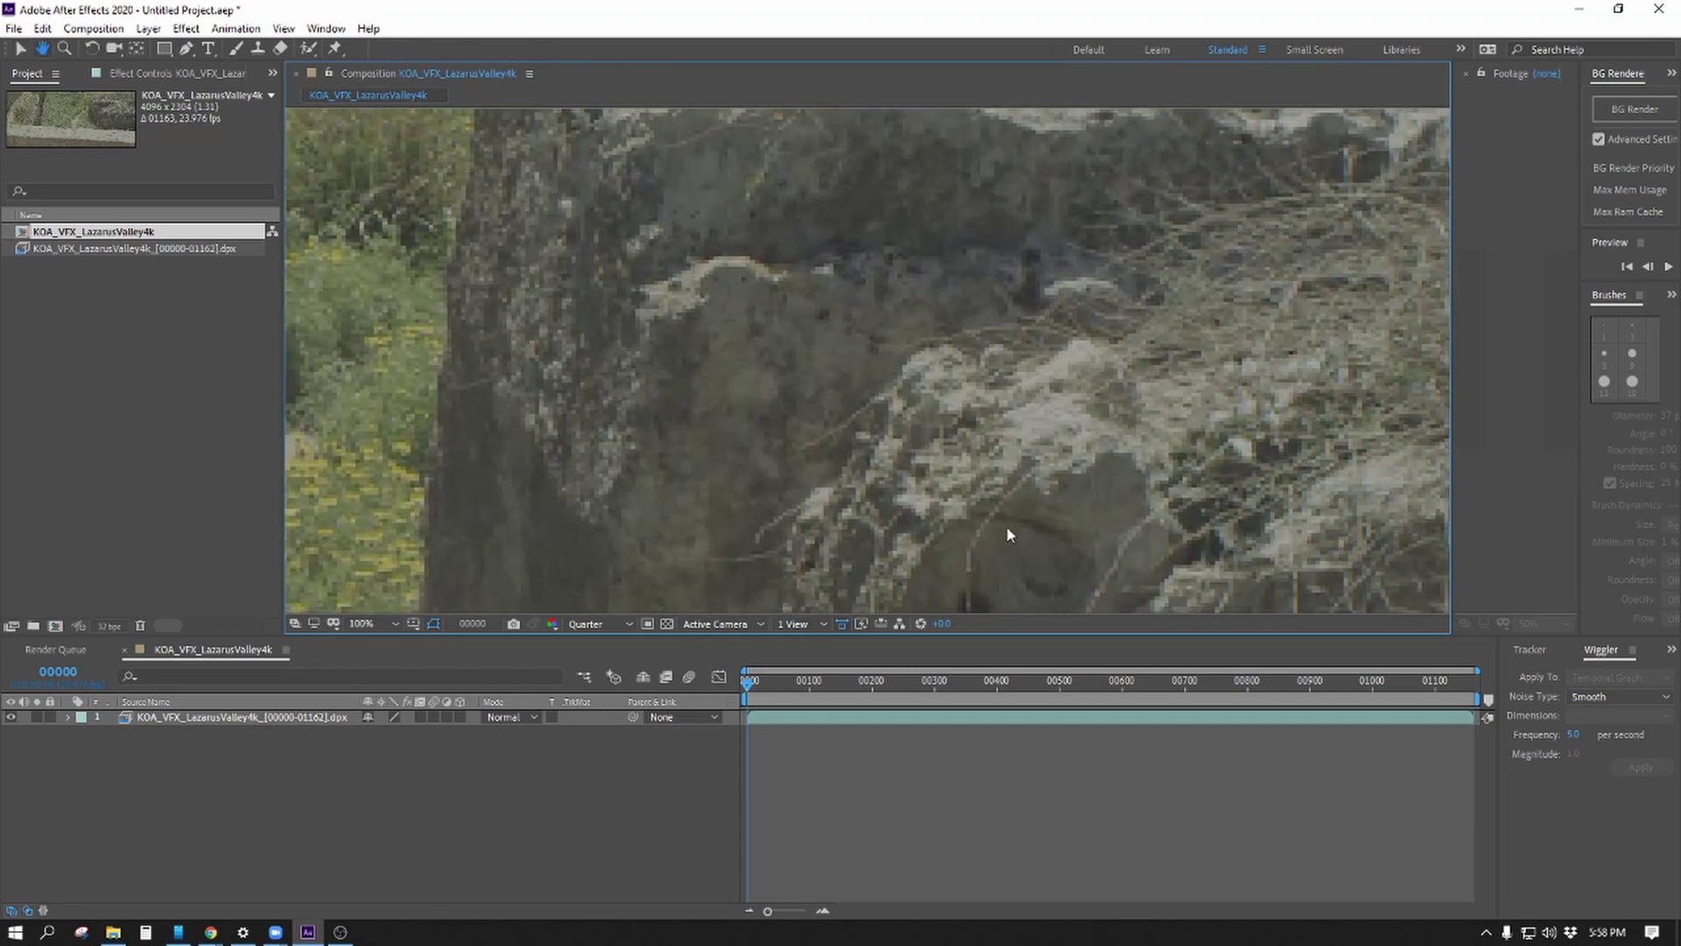
Compare the rock detail at Full and Quarter viewer resolution at up to 200% magnification, finishing at Full.
{"action": "left_click", "coordinate": [584, 625]}
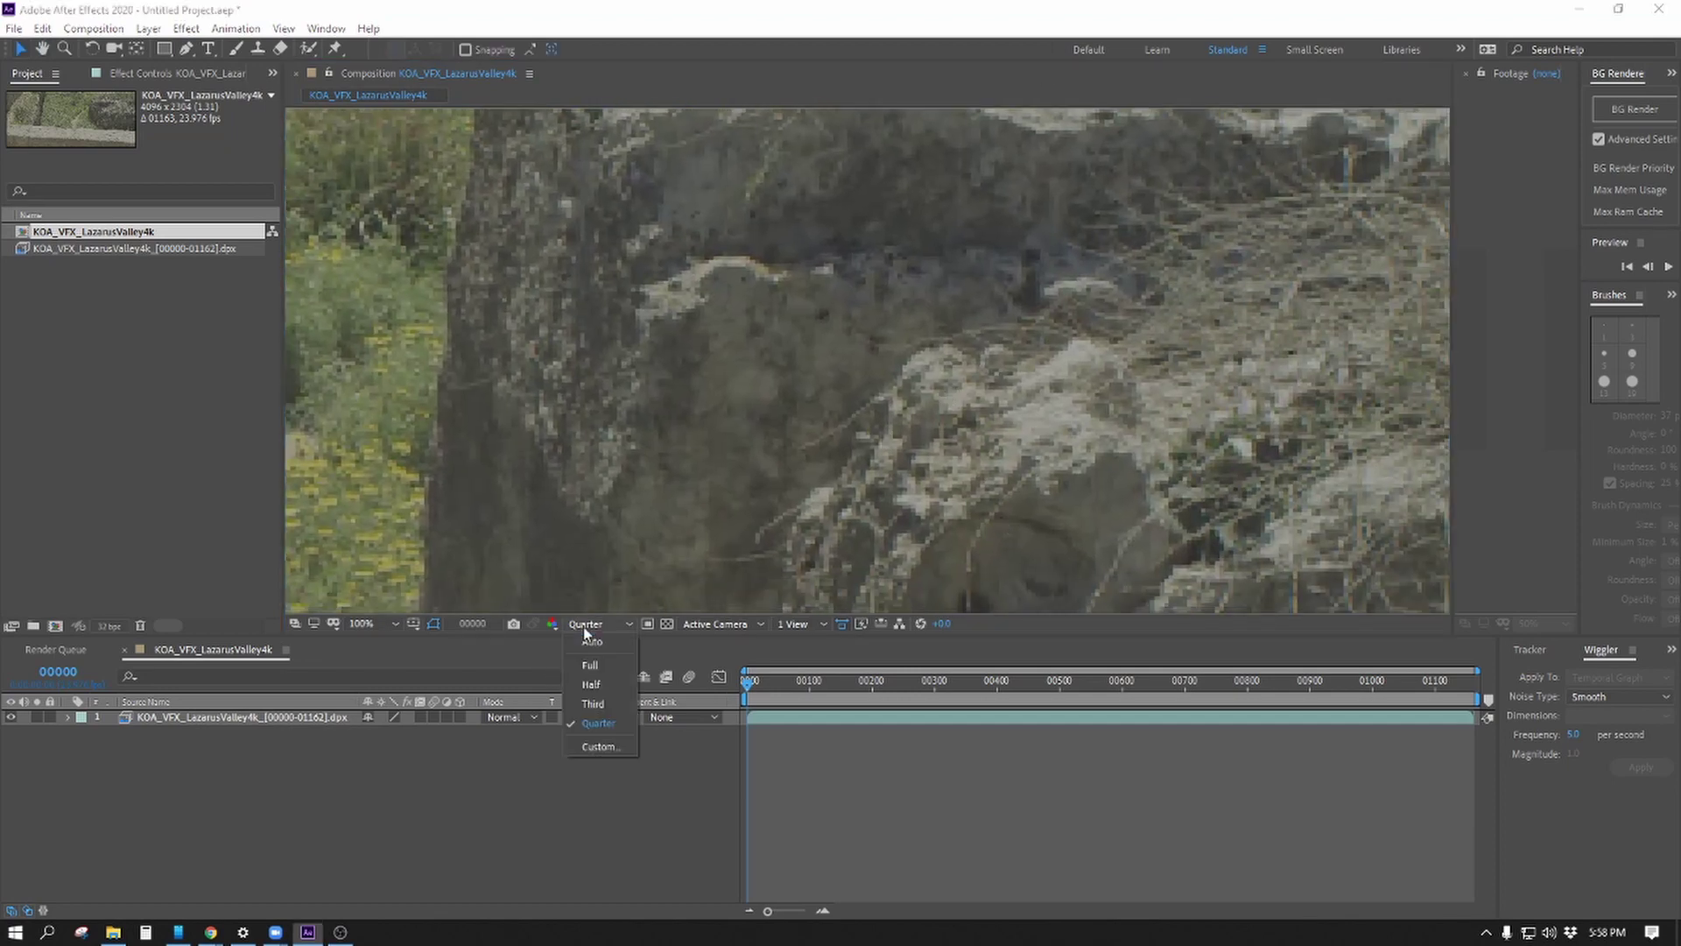
{"action": "left_click", "coordinate": [585, 661]}
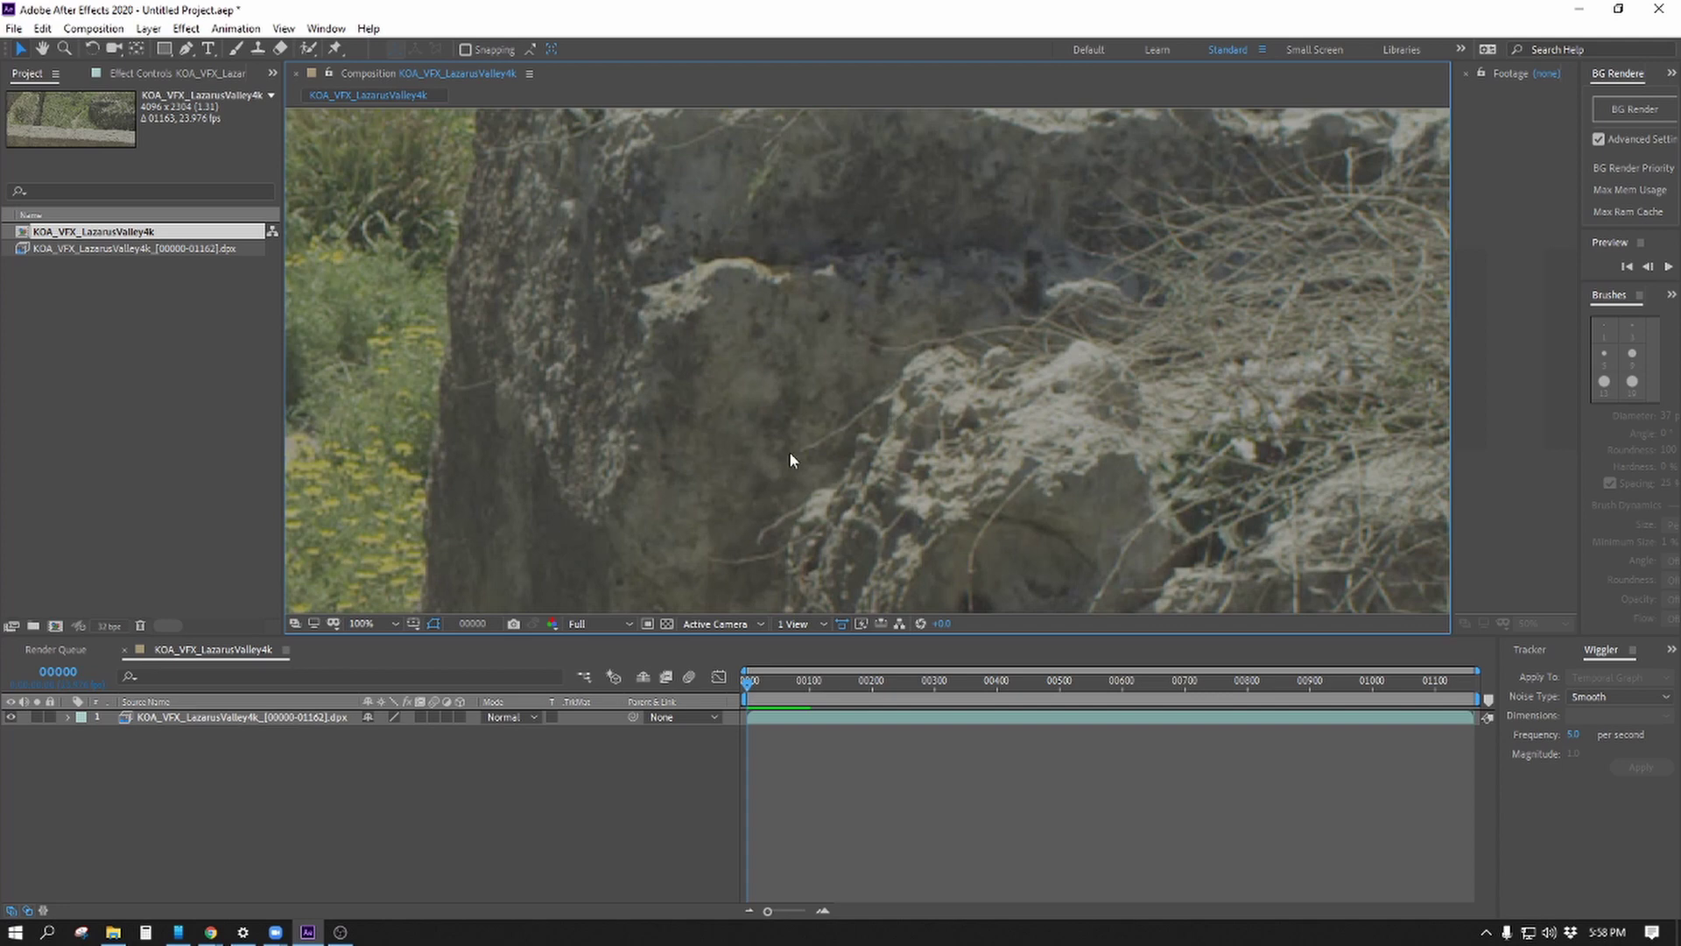
{"action": "scroll", "coordinate": [837, 490], "scroll_direction": "up", "scroll_amount": 1}
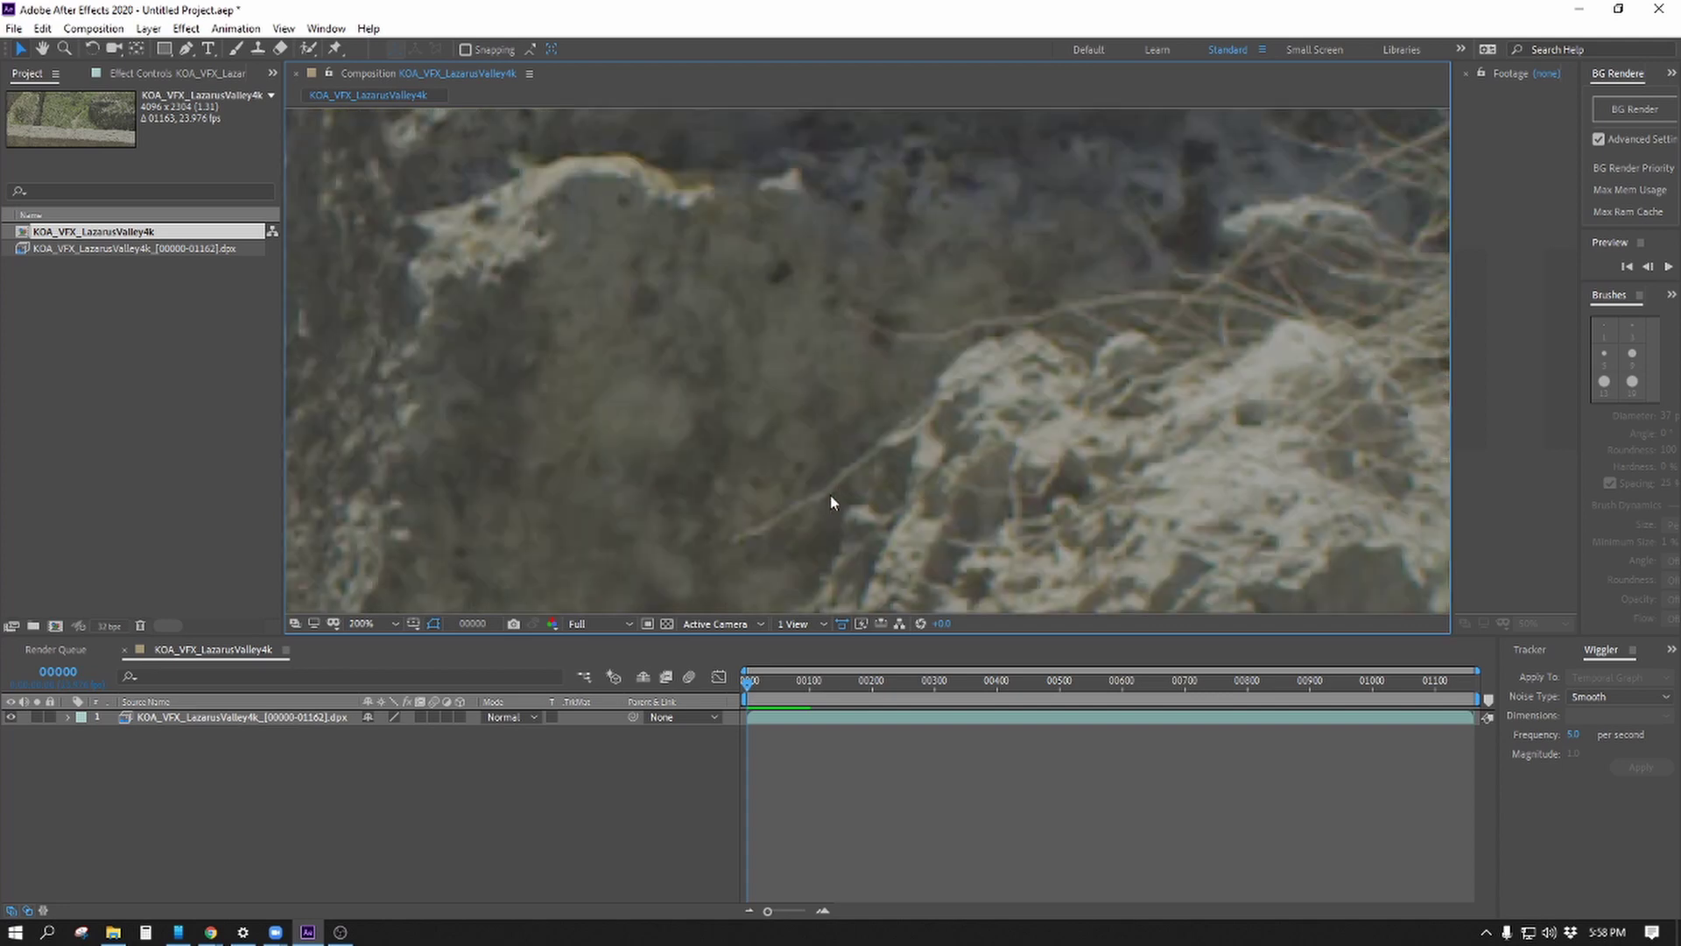
{"action": "left_click", "coordinate": [598, 625]}
{"action": "left_click", "coordinate": [603, 723]}
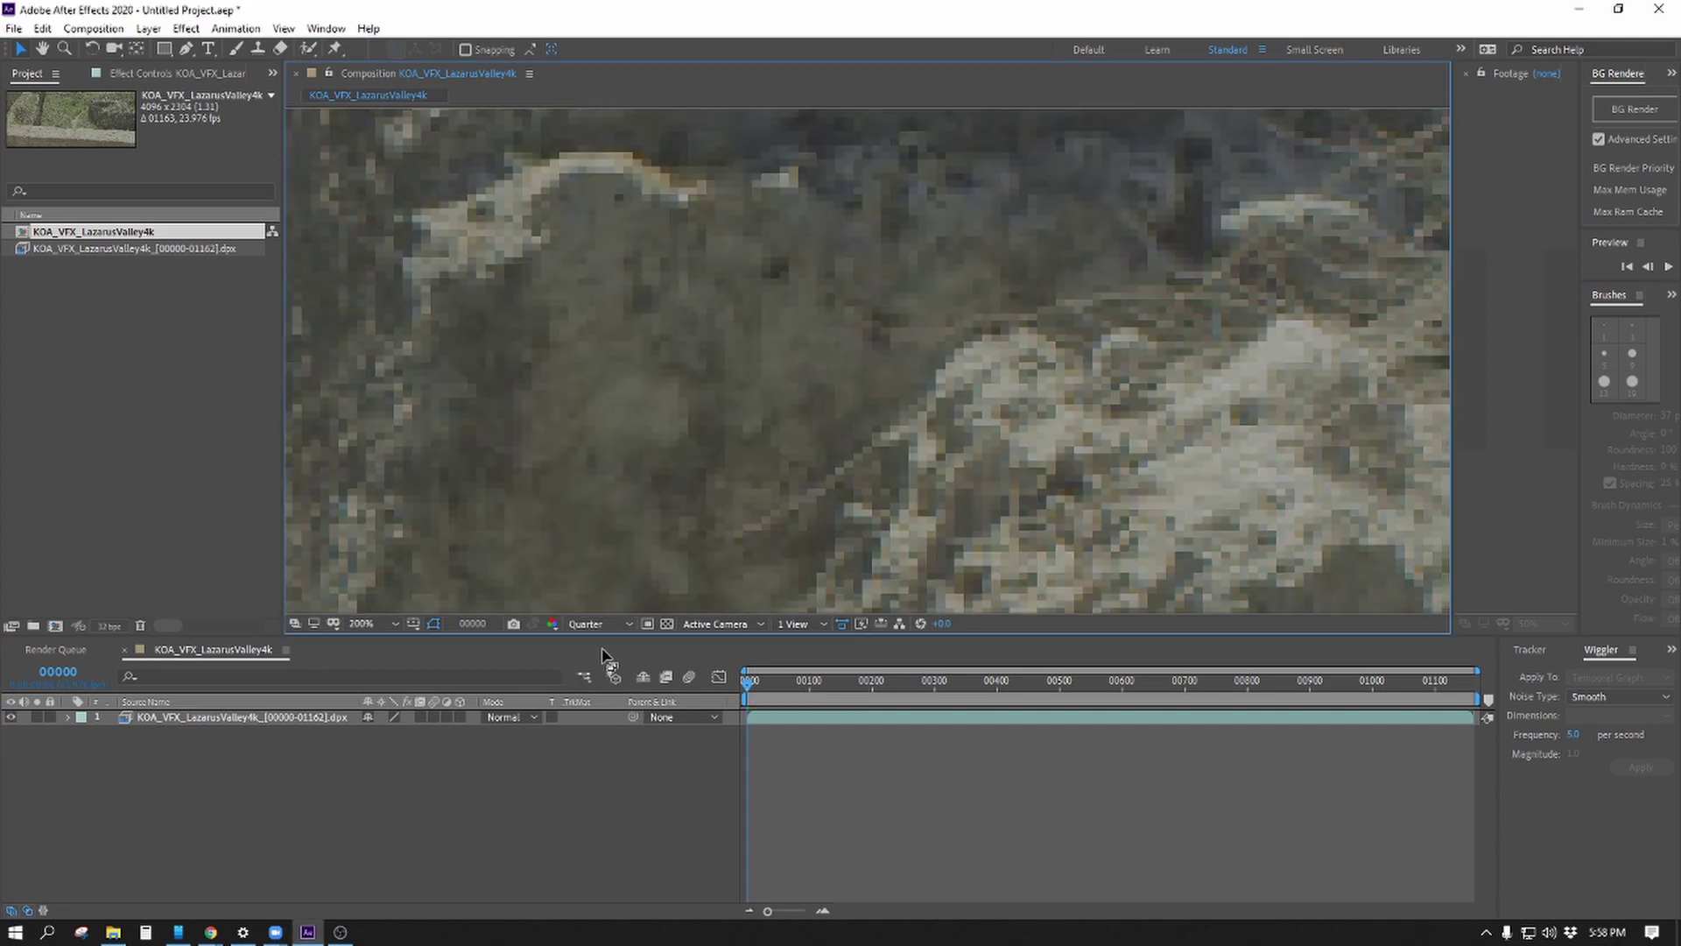
{"action": "left_click", "coordinate": [599, 626]}
{"action": "left_click", "coordinate": [593, 665]}
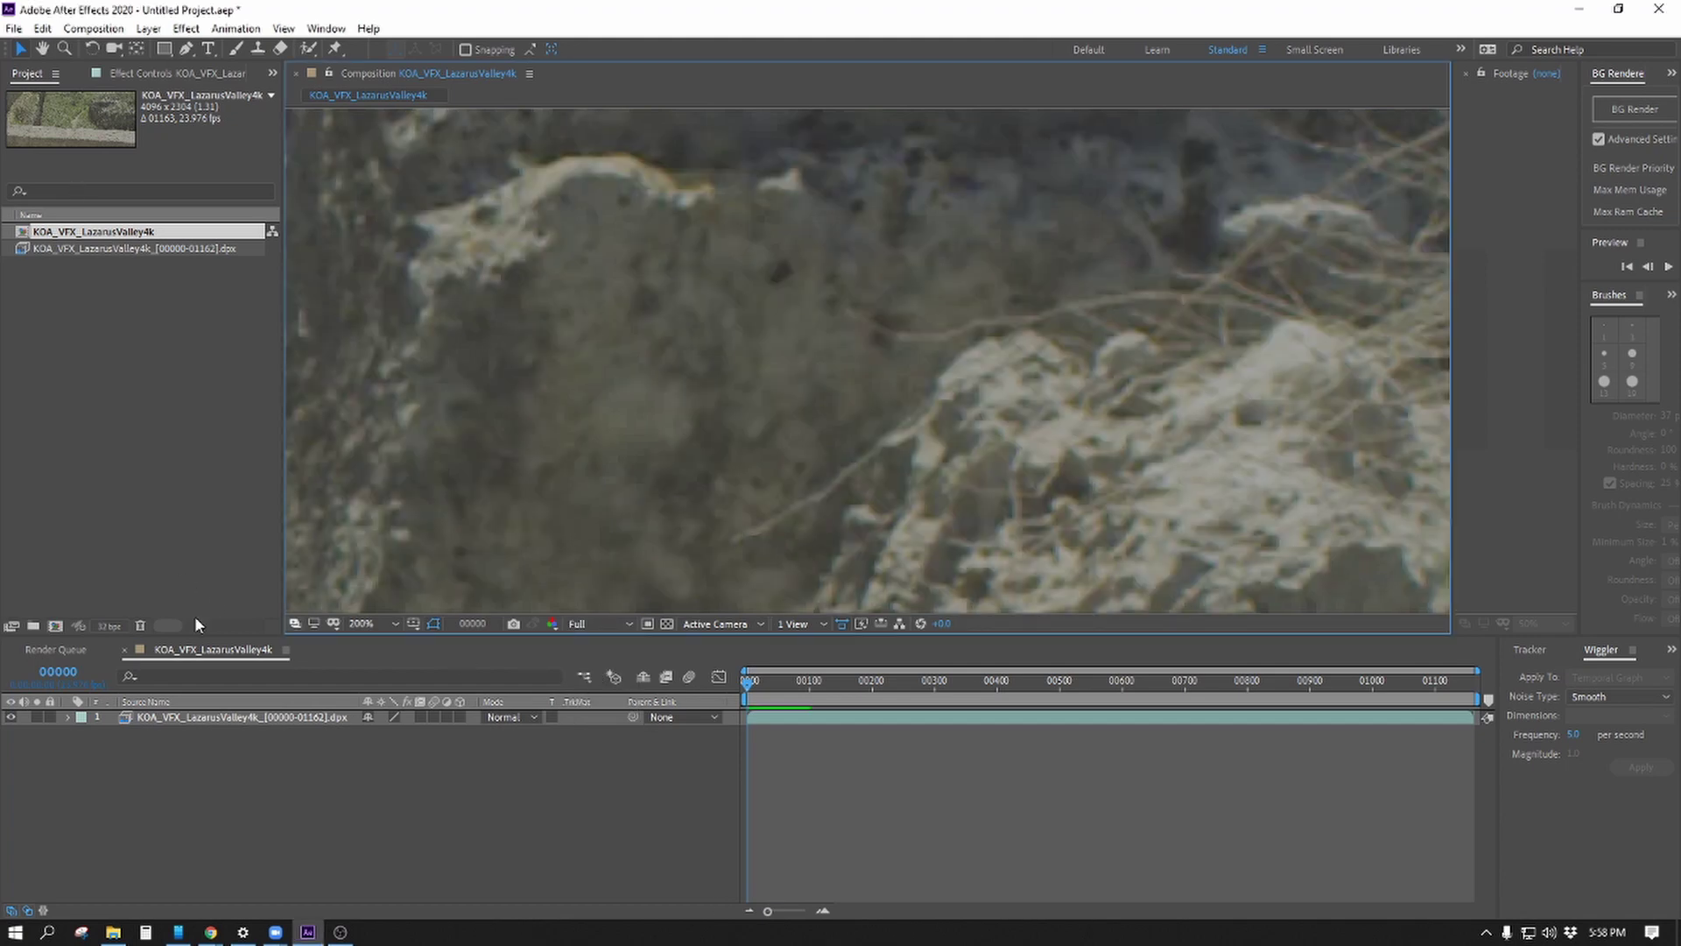
Set the queued proxy's render resolution to Full and accept the render settings.
{"action": "left_click", "coordinate": [40, 30]}
{"action": "left_click", "coordinate": [538, 896]}
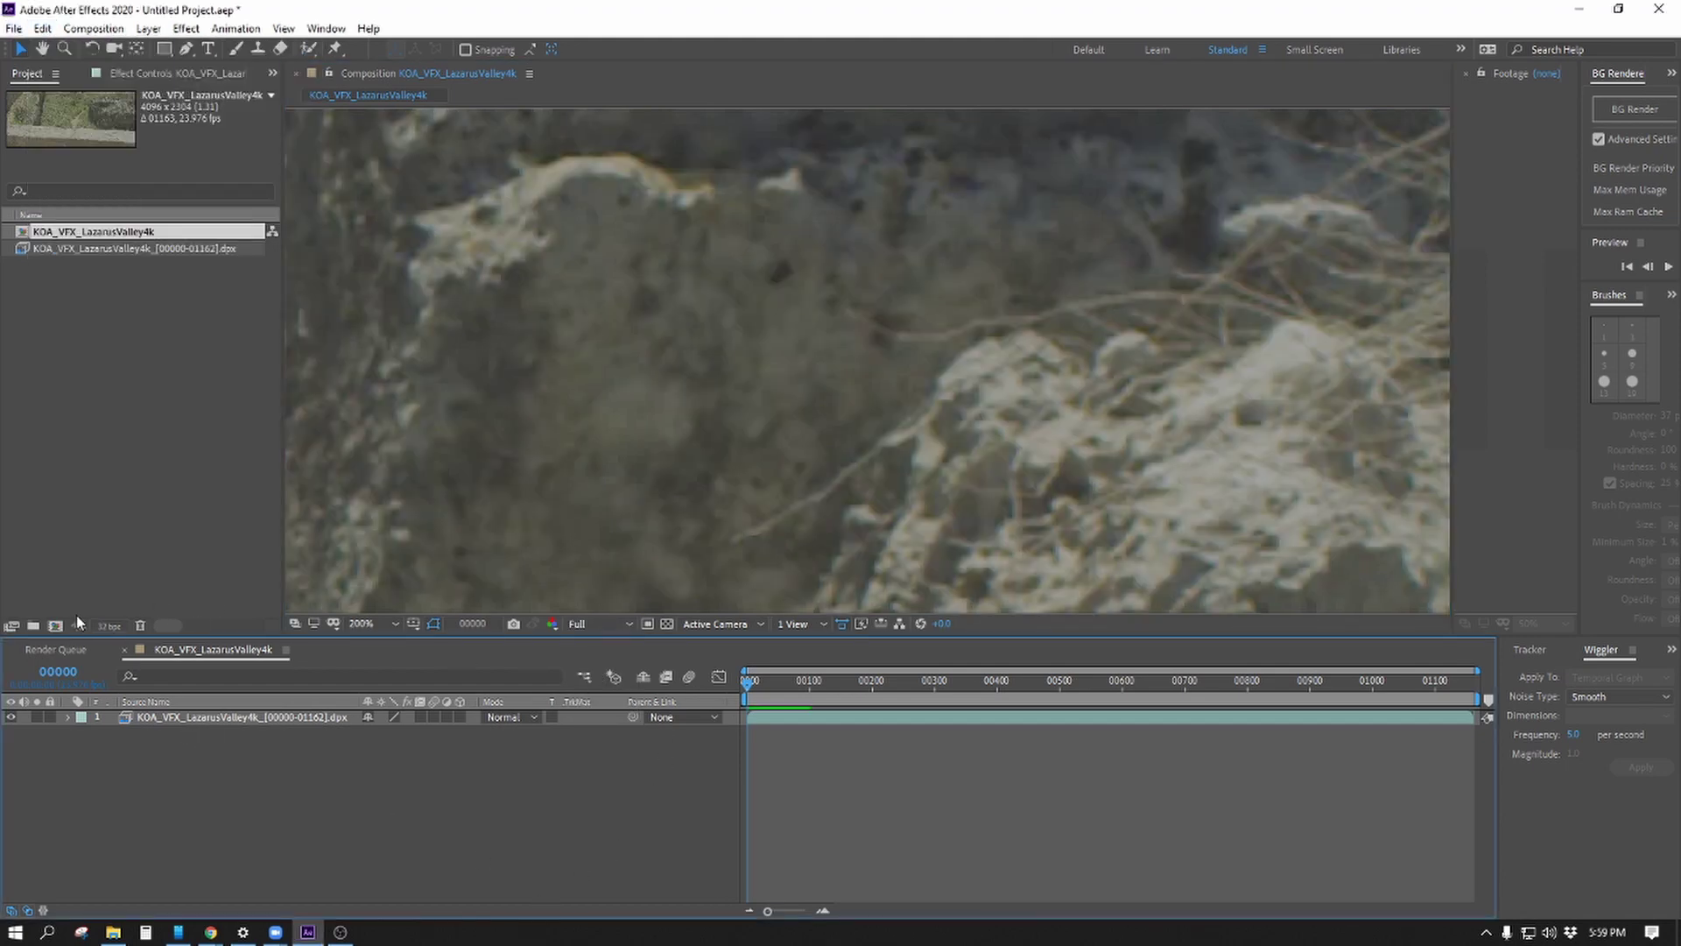
{"action": "left_click", "coordinate": [55, 649]}
{"action": "left_click", "coordinate": [205, 753]}
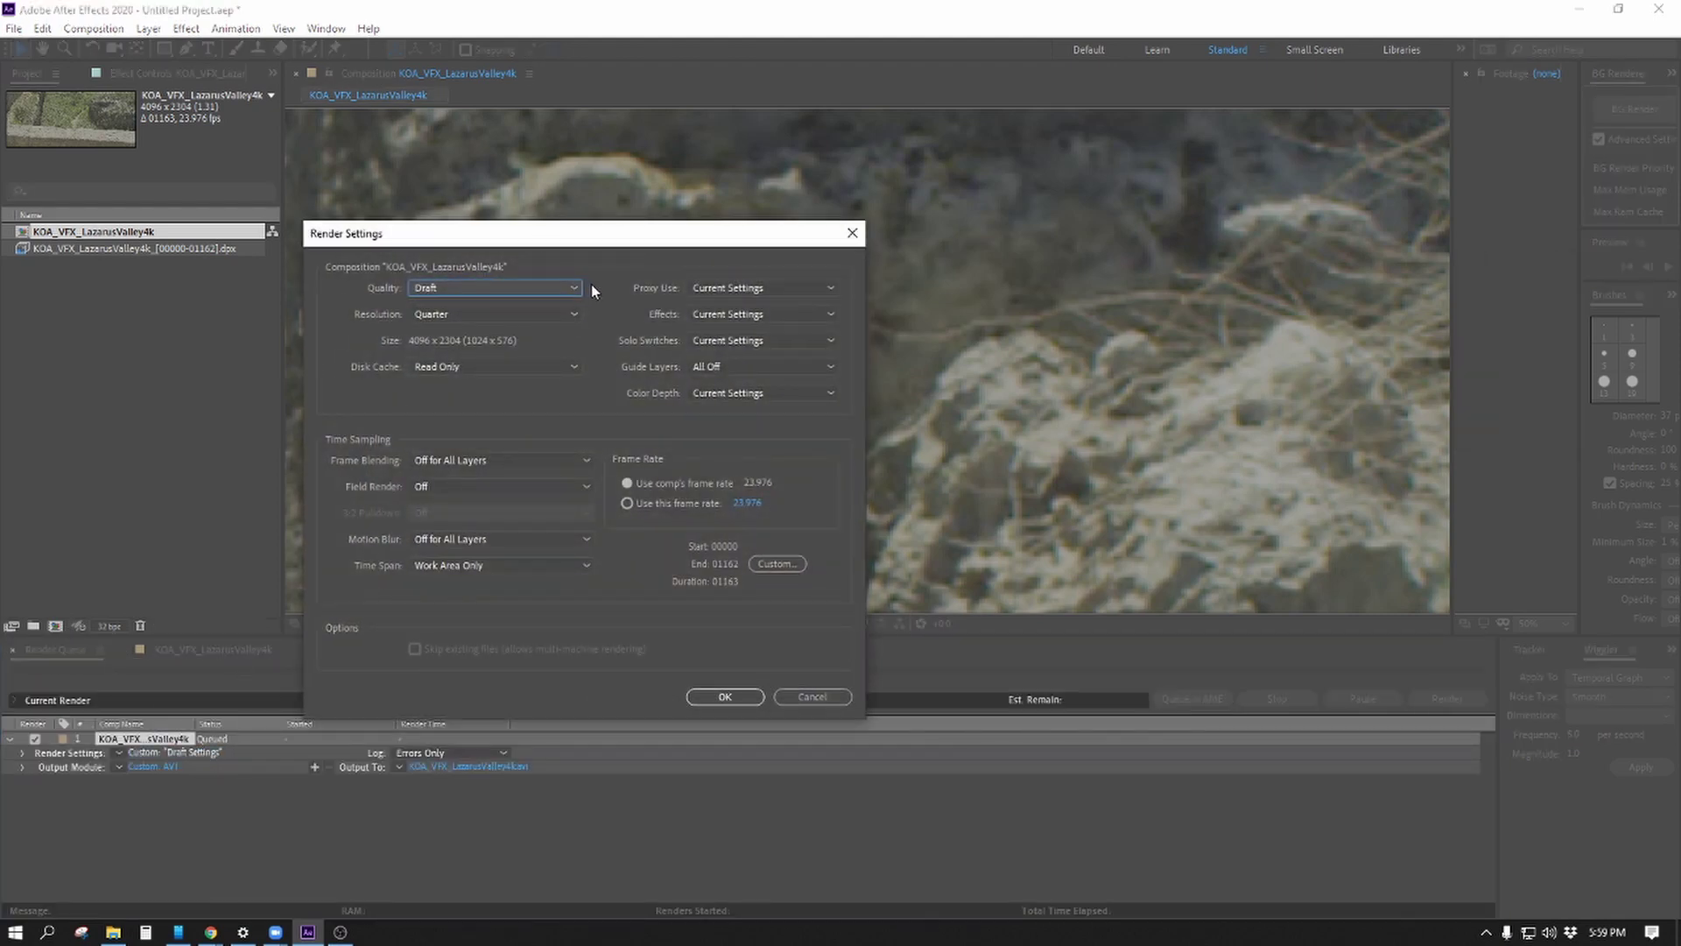
{"action": "left_click", "coordinate": [455, 314]}
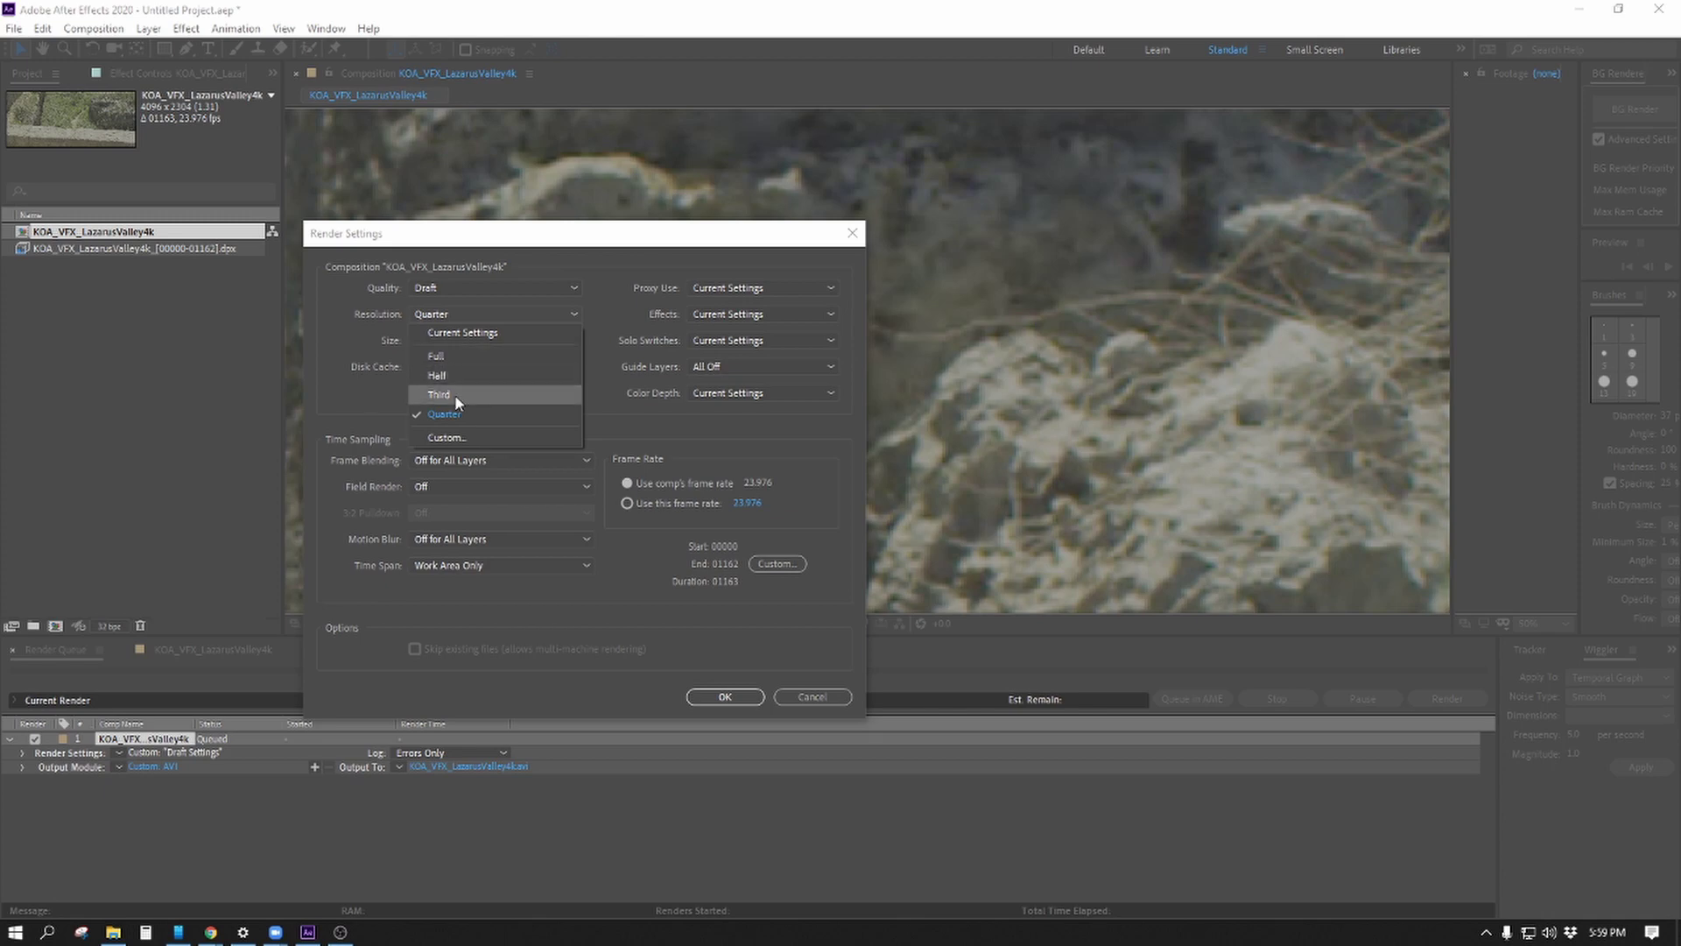
{"action": "left_click", "coordinate": [452, 353]}
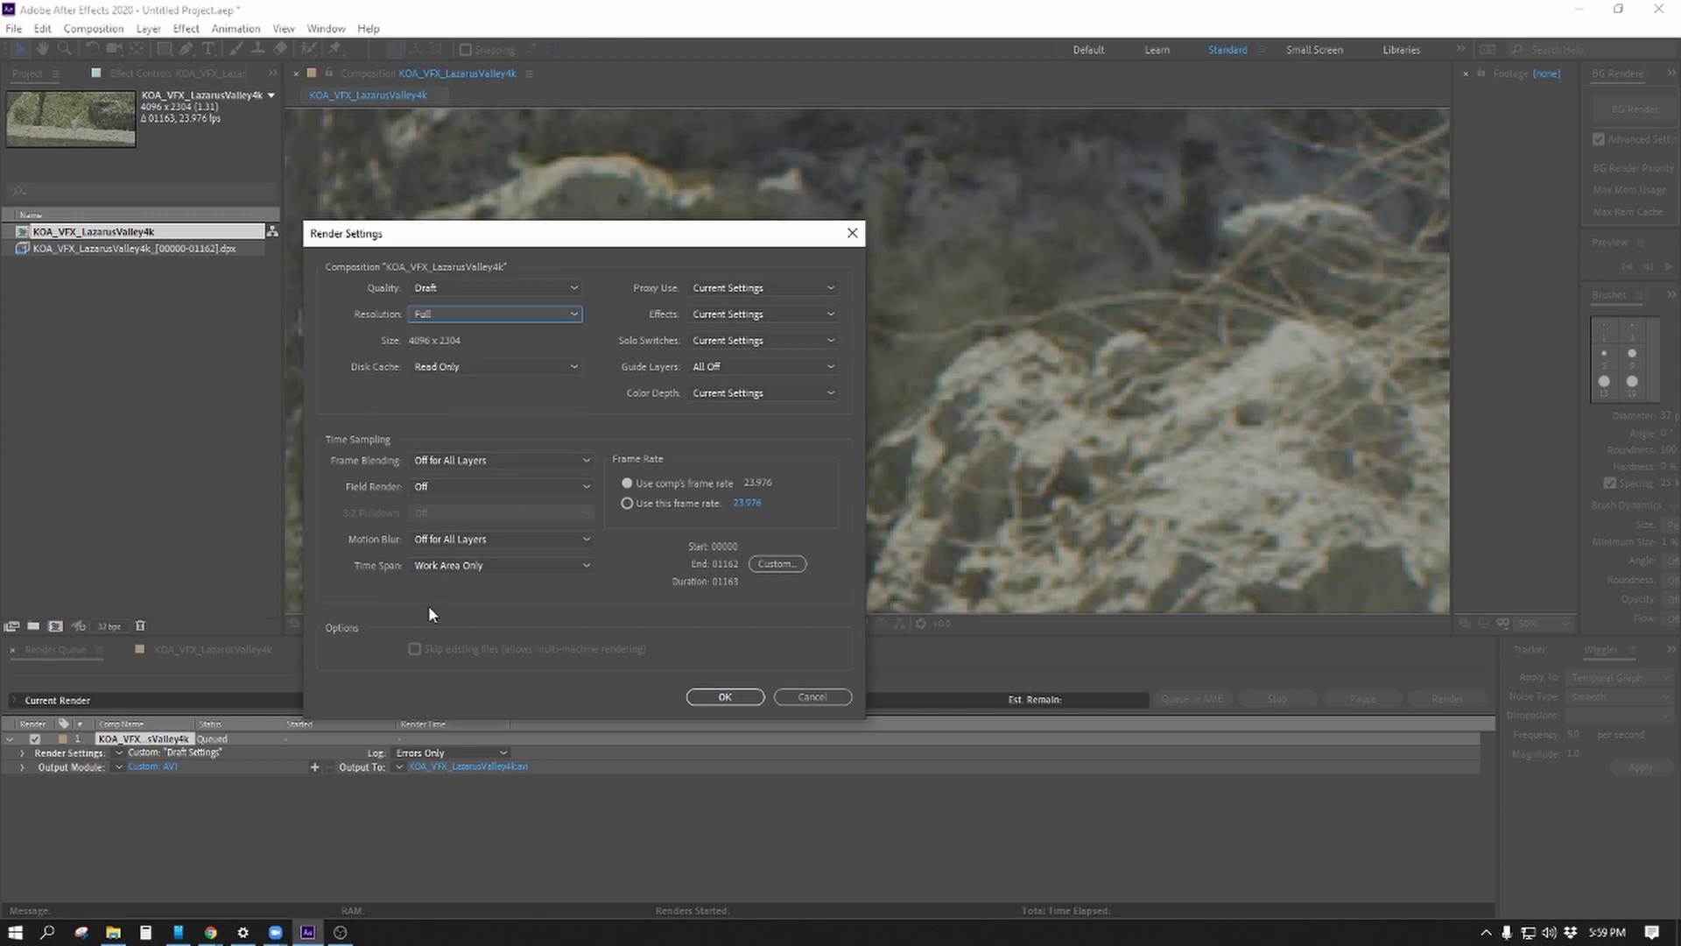
{"action": "left_click", "coordinate": [743, 696]}
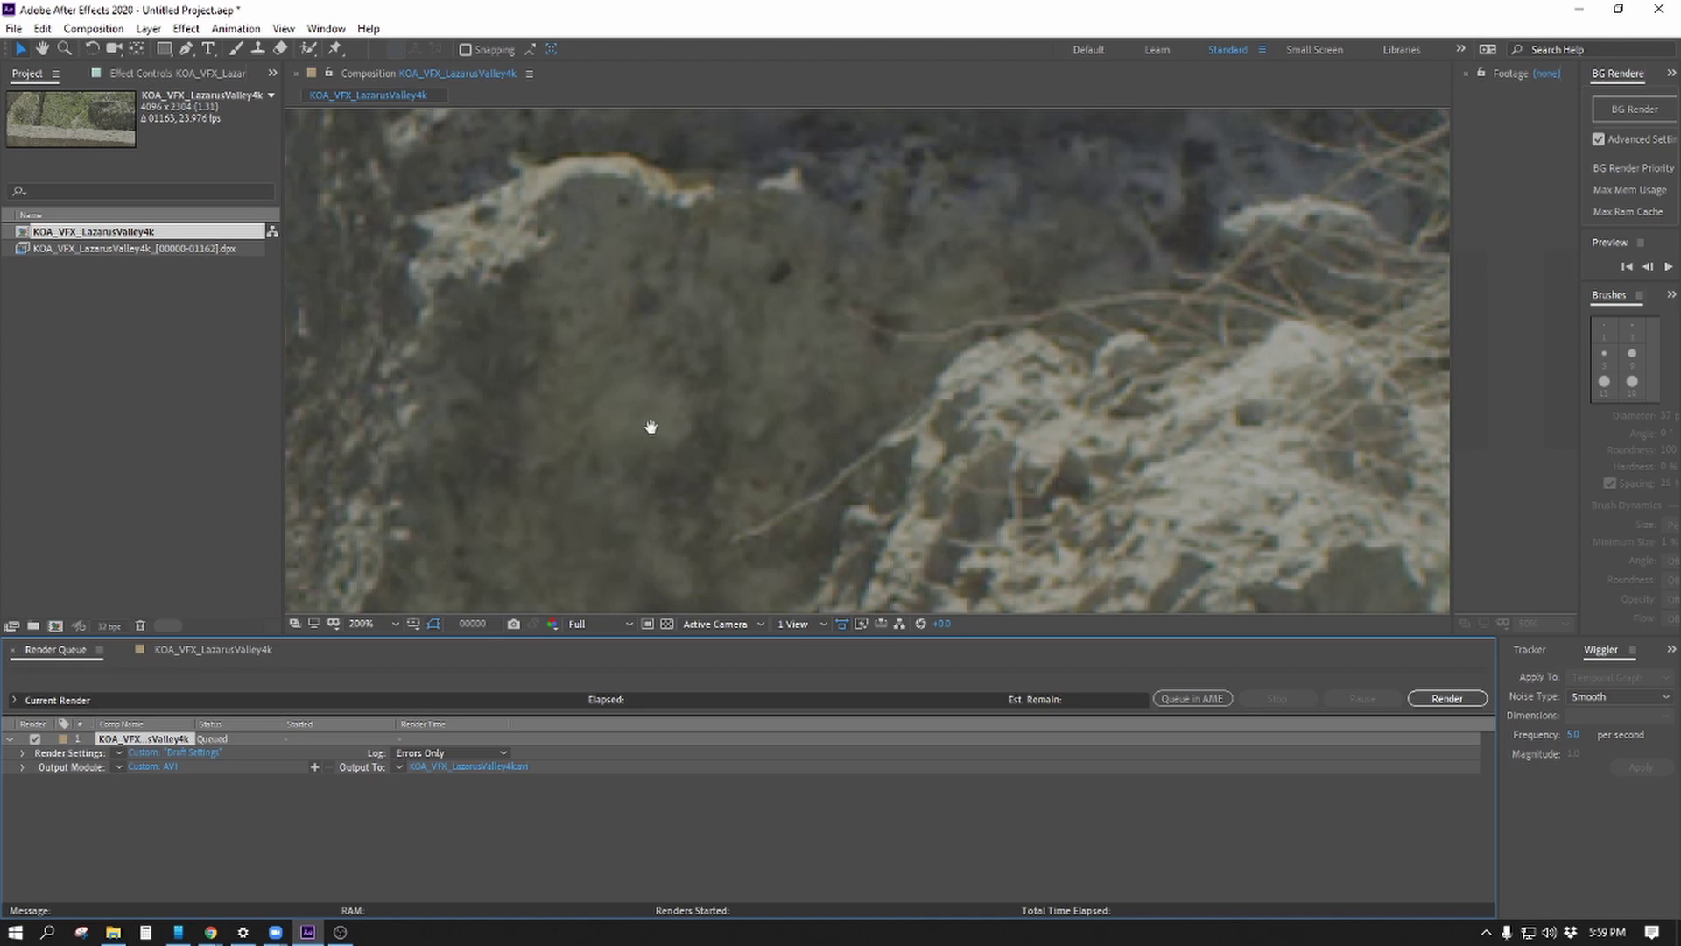
Resize the queued proxy's output to 2048 pixels wide with the aspect ratio locked and accept the output module settings.
{"action": "left_click_drag", "start_coordinate": [648, 424], "coordinate": [1006, 412]}
{"action": "left_click_drag", "start_coordinate": [1184, 294], "coordinate": [1080, 649]}
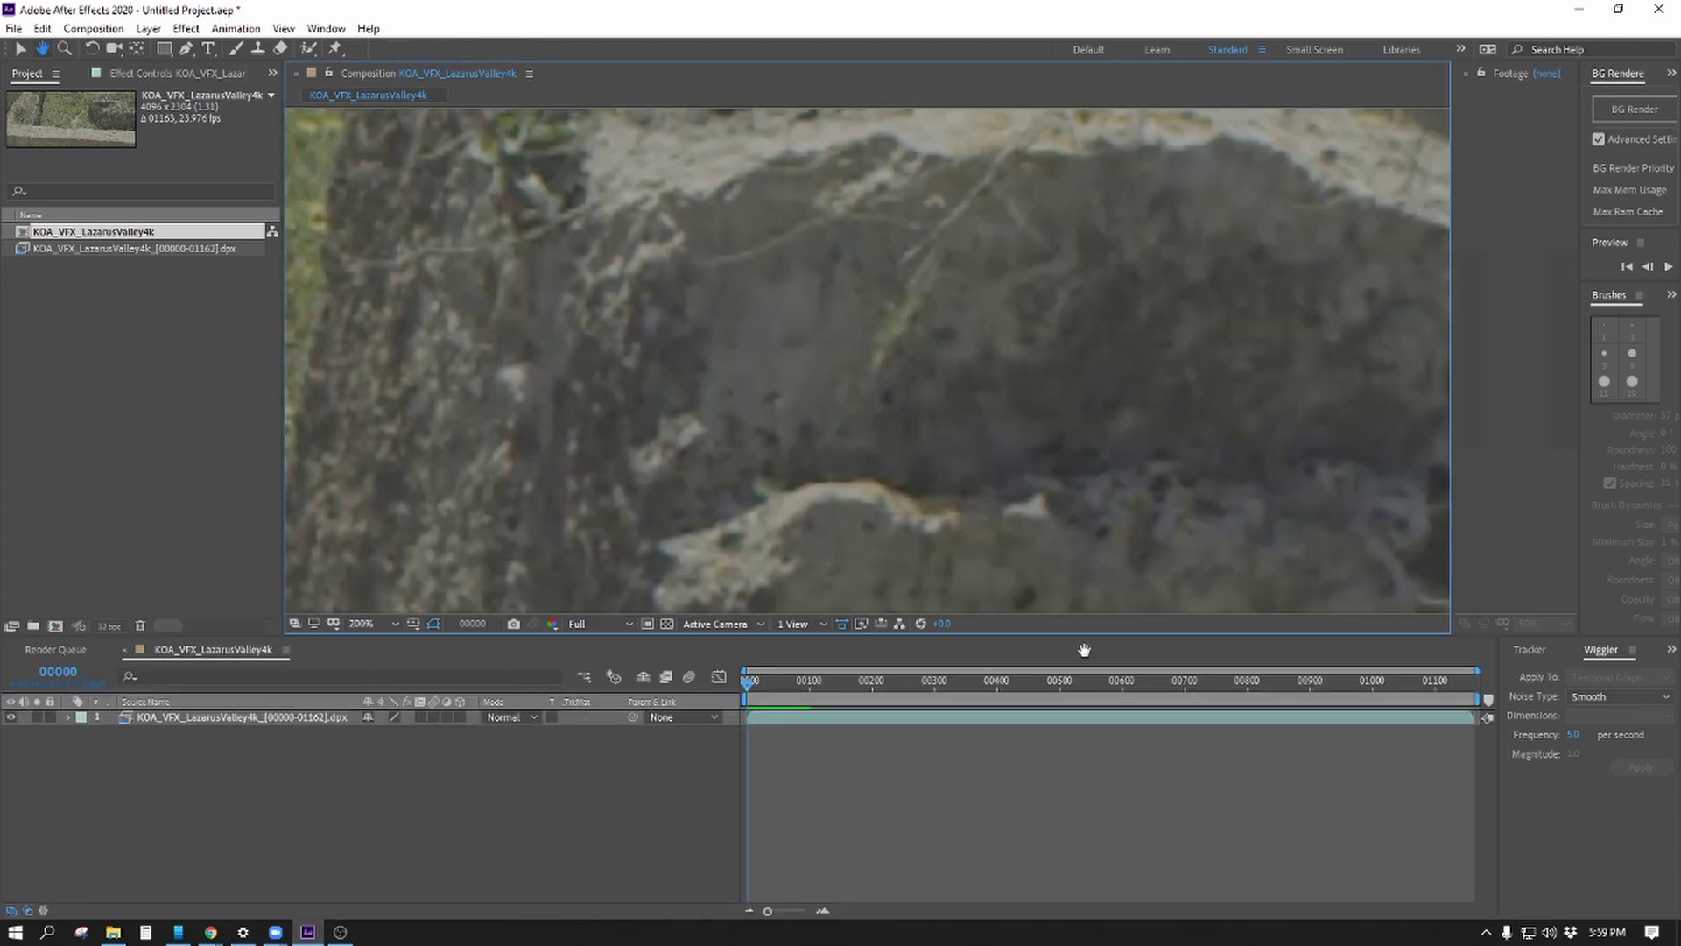
{"action": "left_click_drag", "start_coordinate": [893, 423], "coordinate": [683, 60]}
{"action": "key", "text": "v"}
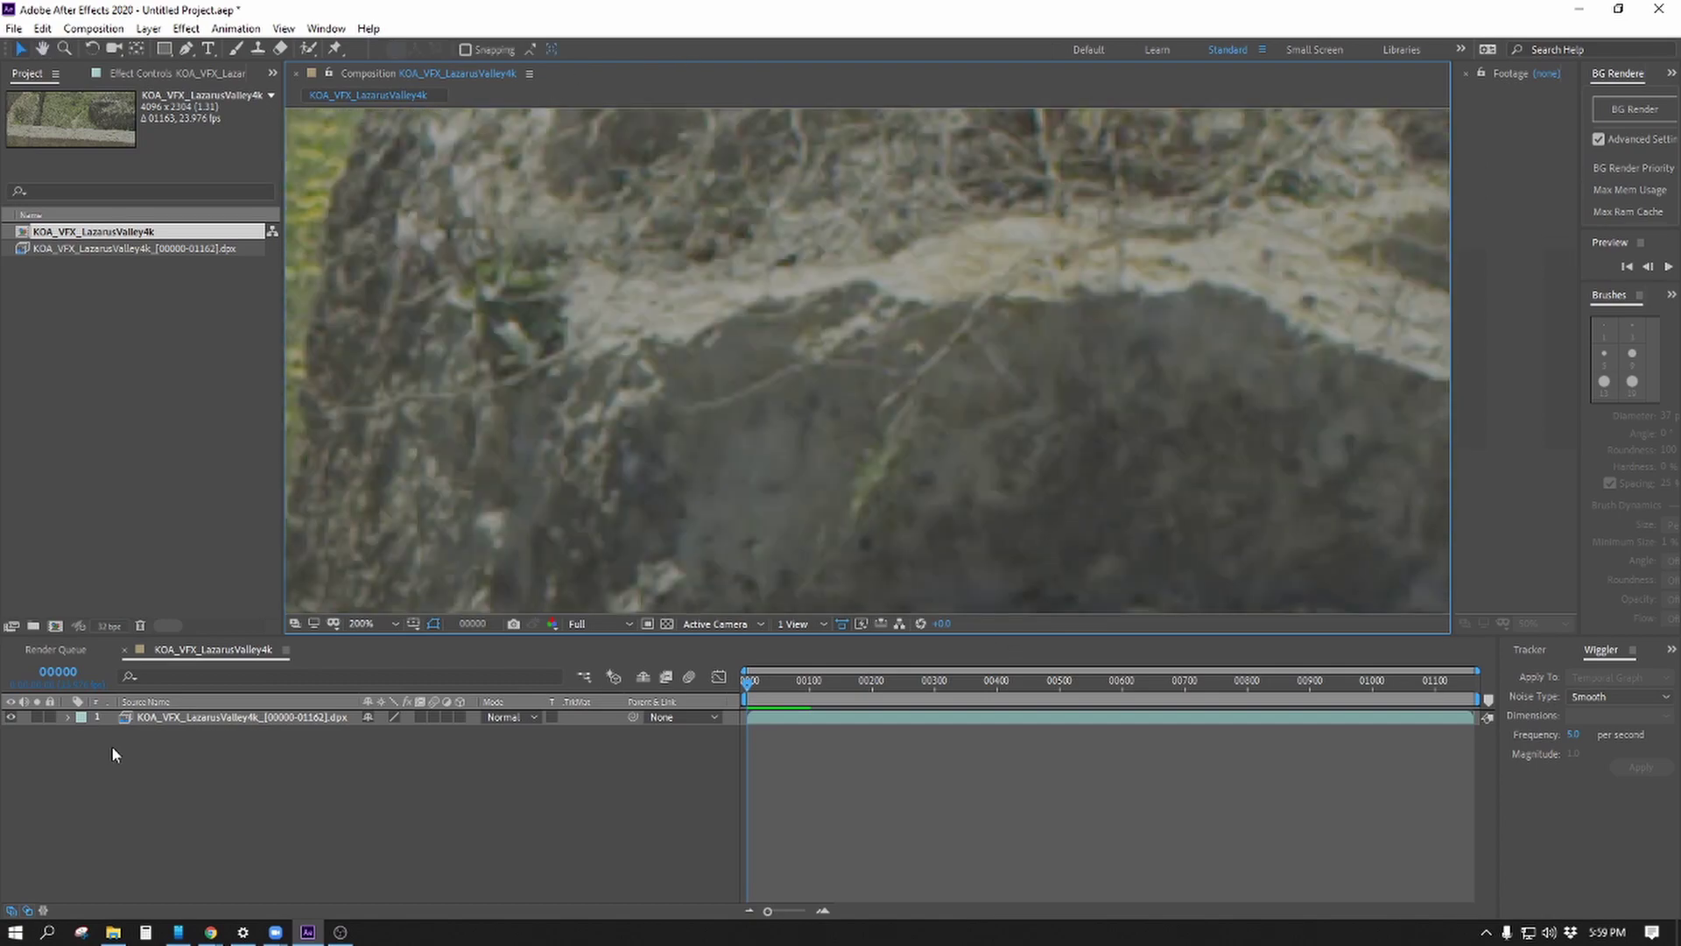
{"action": "left_click", "coordinate": [112, 744]}
{"action": "left_click", "coordinate": [56, 649]}
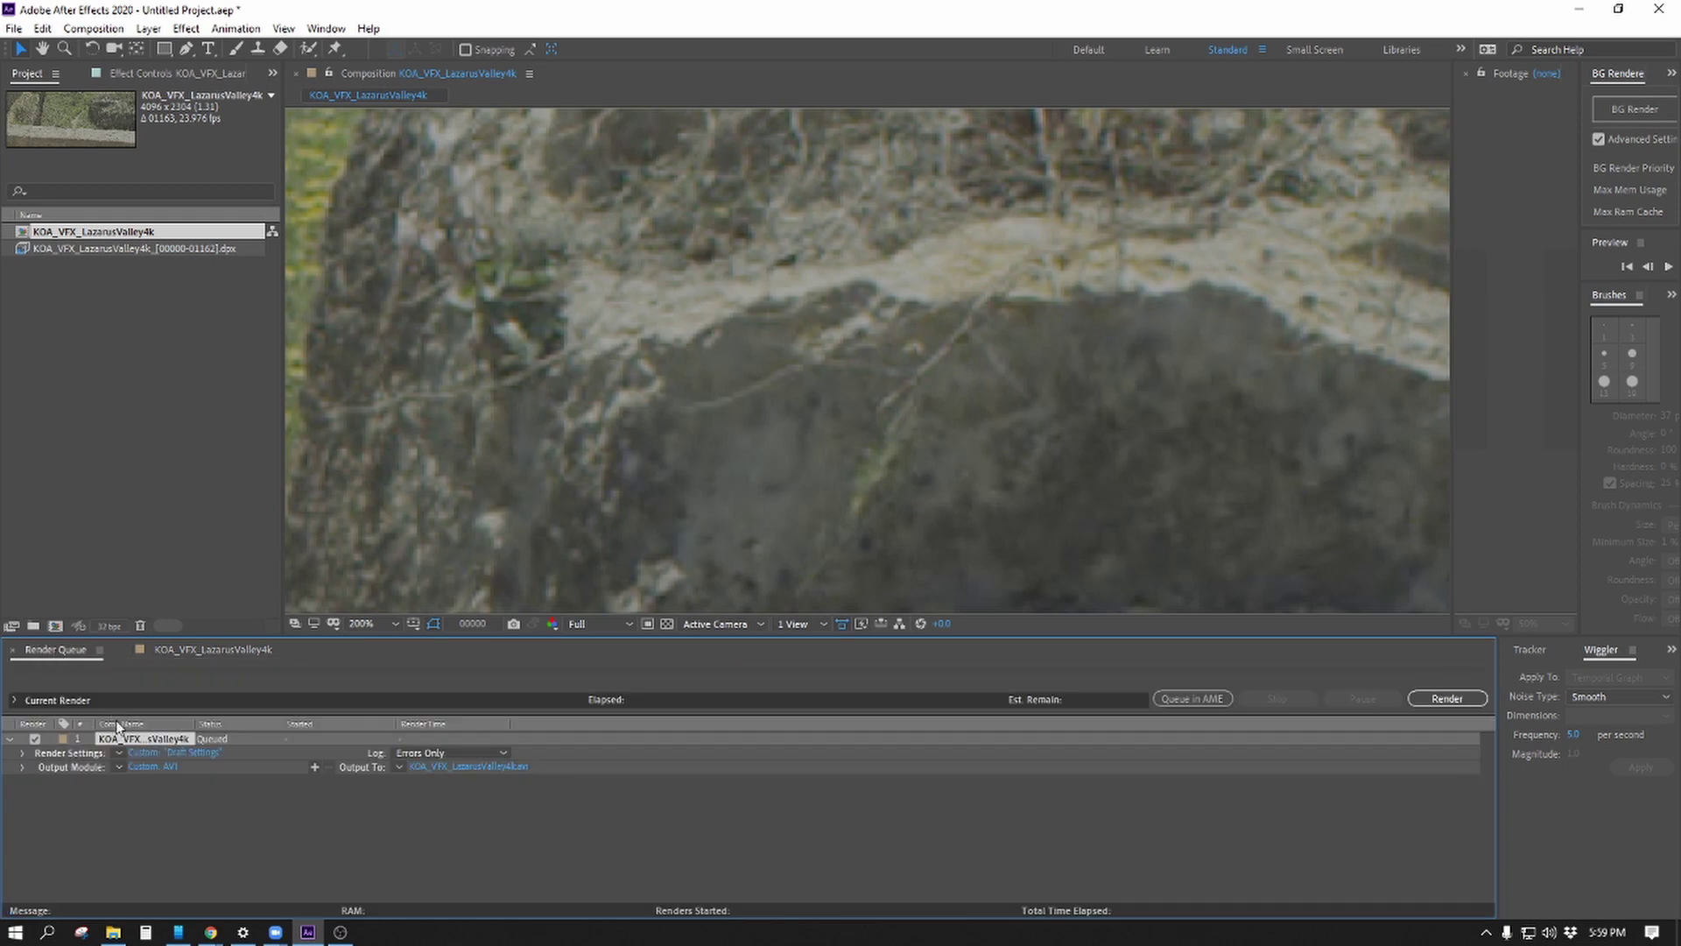
{"action": "left_click", "coordinate": [149, 765]}
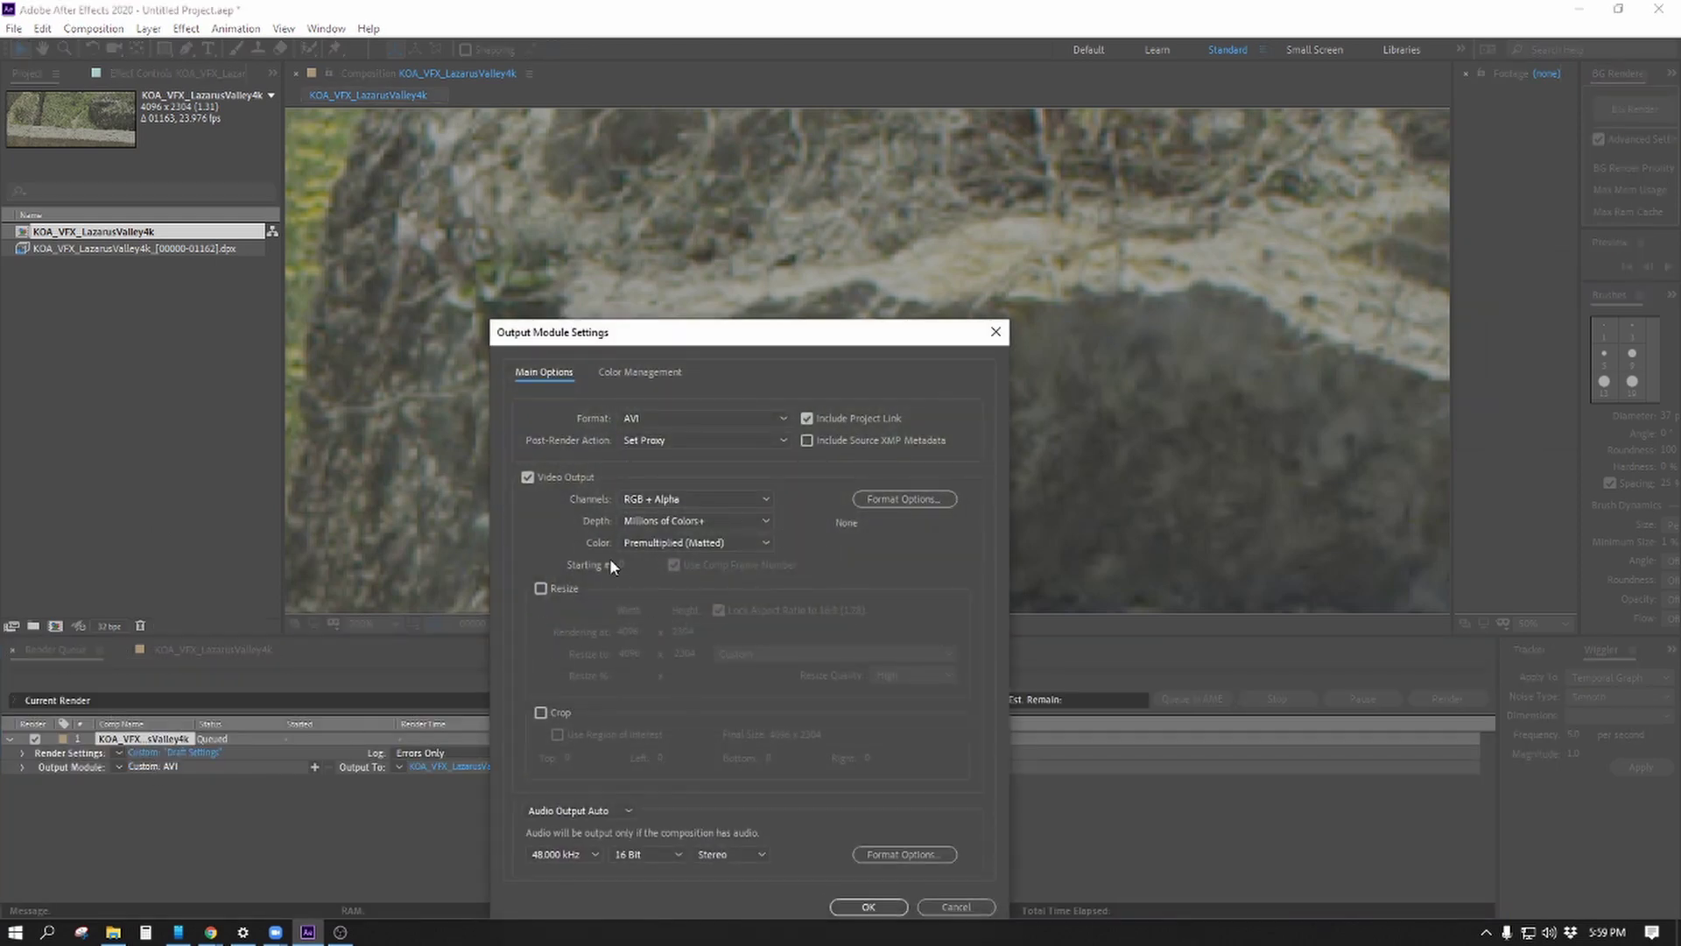
{"action": "left_click", "coordinate": [540, 589]}
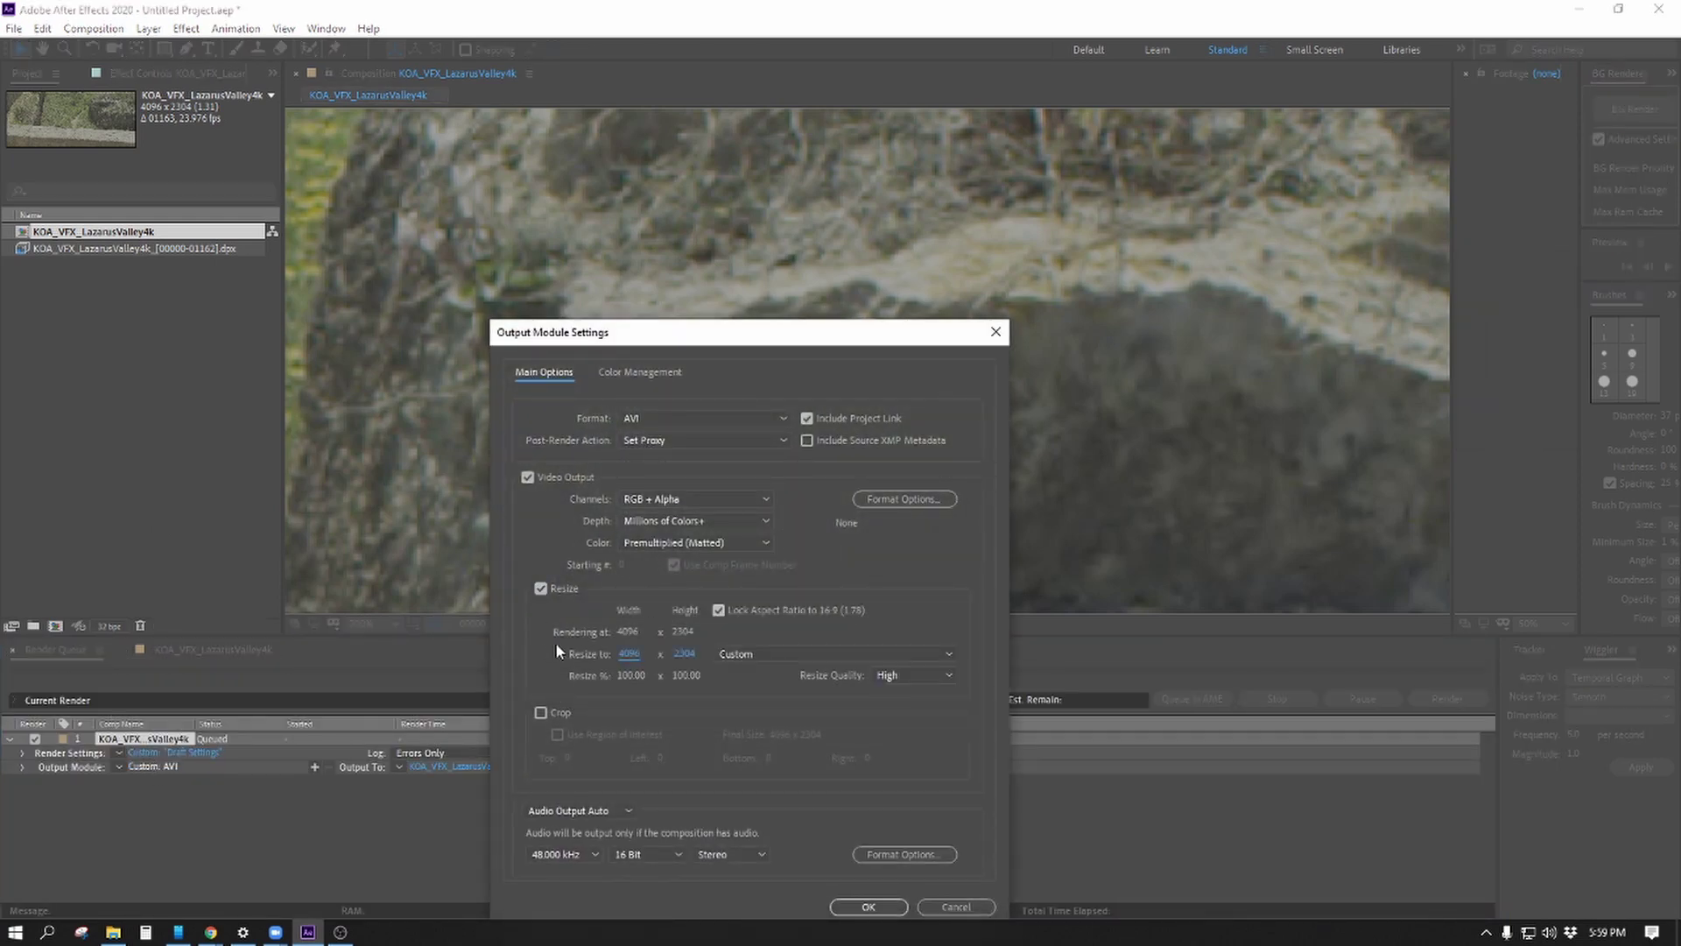
{"action": "left_click_drag", "start_coordinate": [802, 334], "coordinate": [662, 77]}
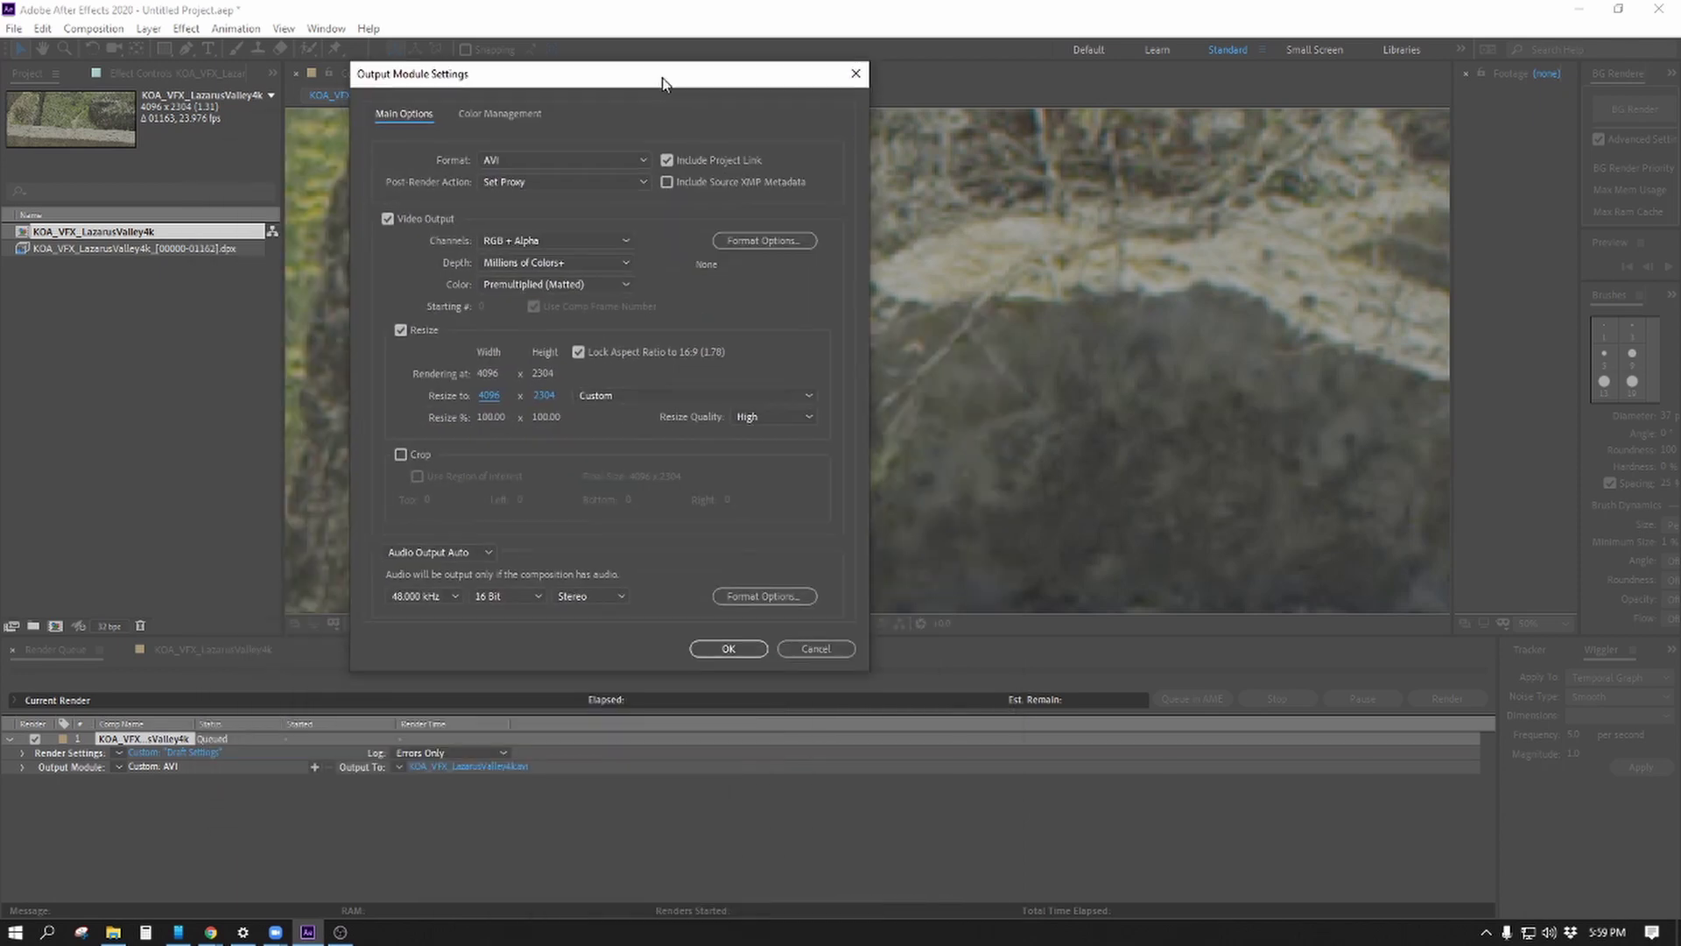
{"action": "left_click", "coordinate": [504, 393]}
{"action": "type", "text": "2054"}
{"action": "key", "text": "BackSpace"}
{"action": "key", "text": "BackSpace"}
{"action": "type", "text": "48"}
{"action": "key", "text": "Return"}
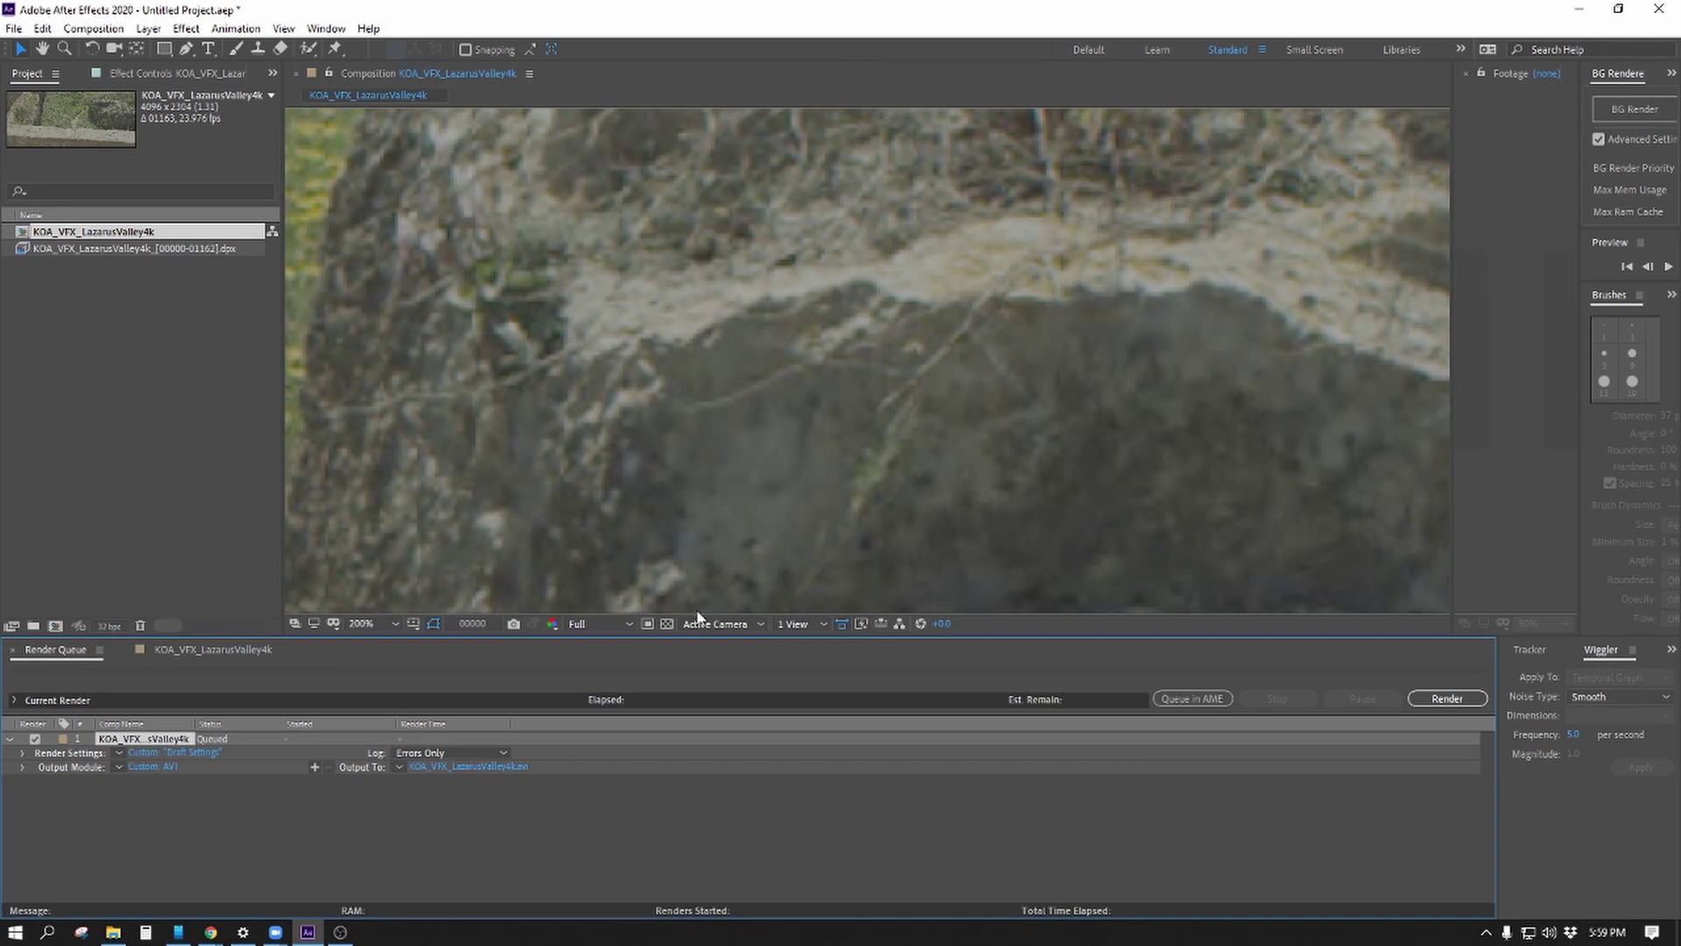
Set the output module's format to JPEG Sequence, trying QuickTime and PNG Sequence as alternatives.
{"action": "left_click", "coordinate": [156, 765]}
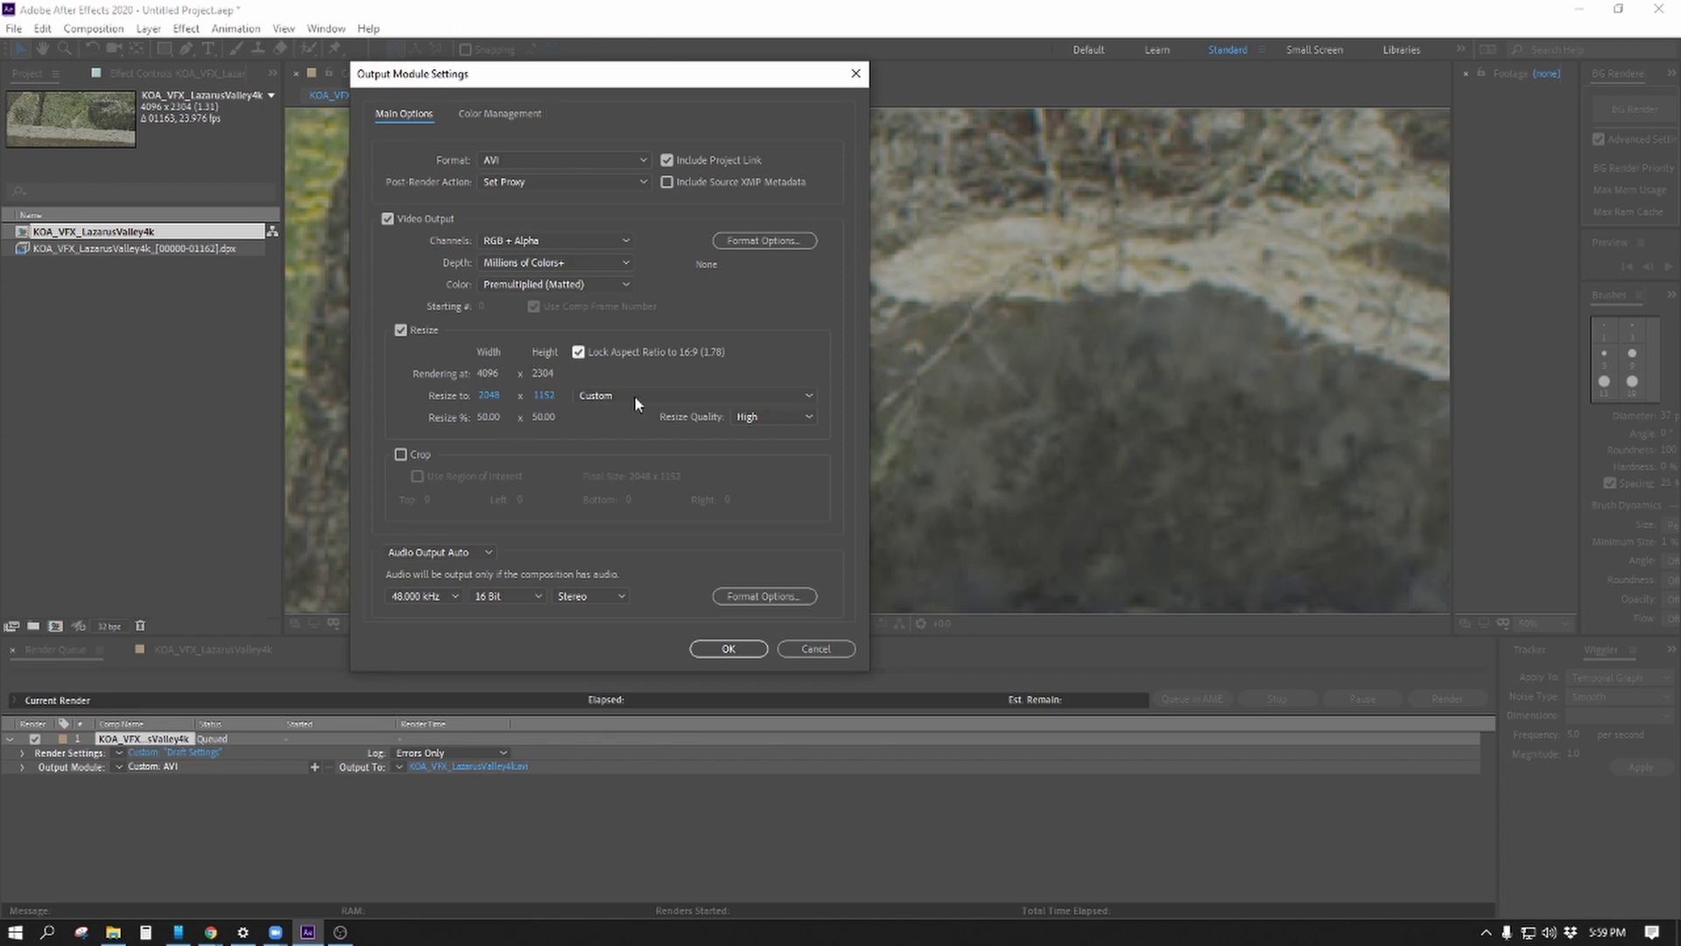
{"action": "left_click", "coordinate": [638, 156]}
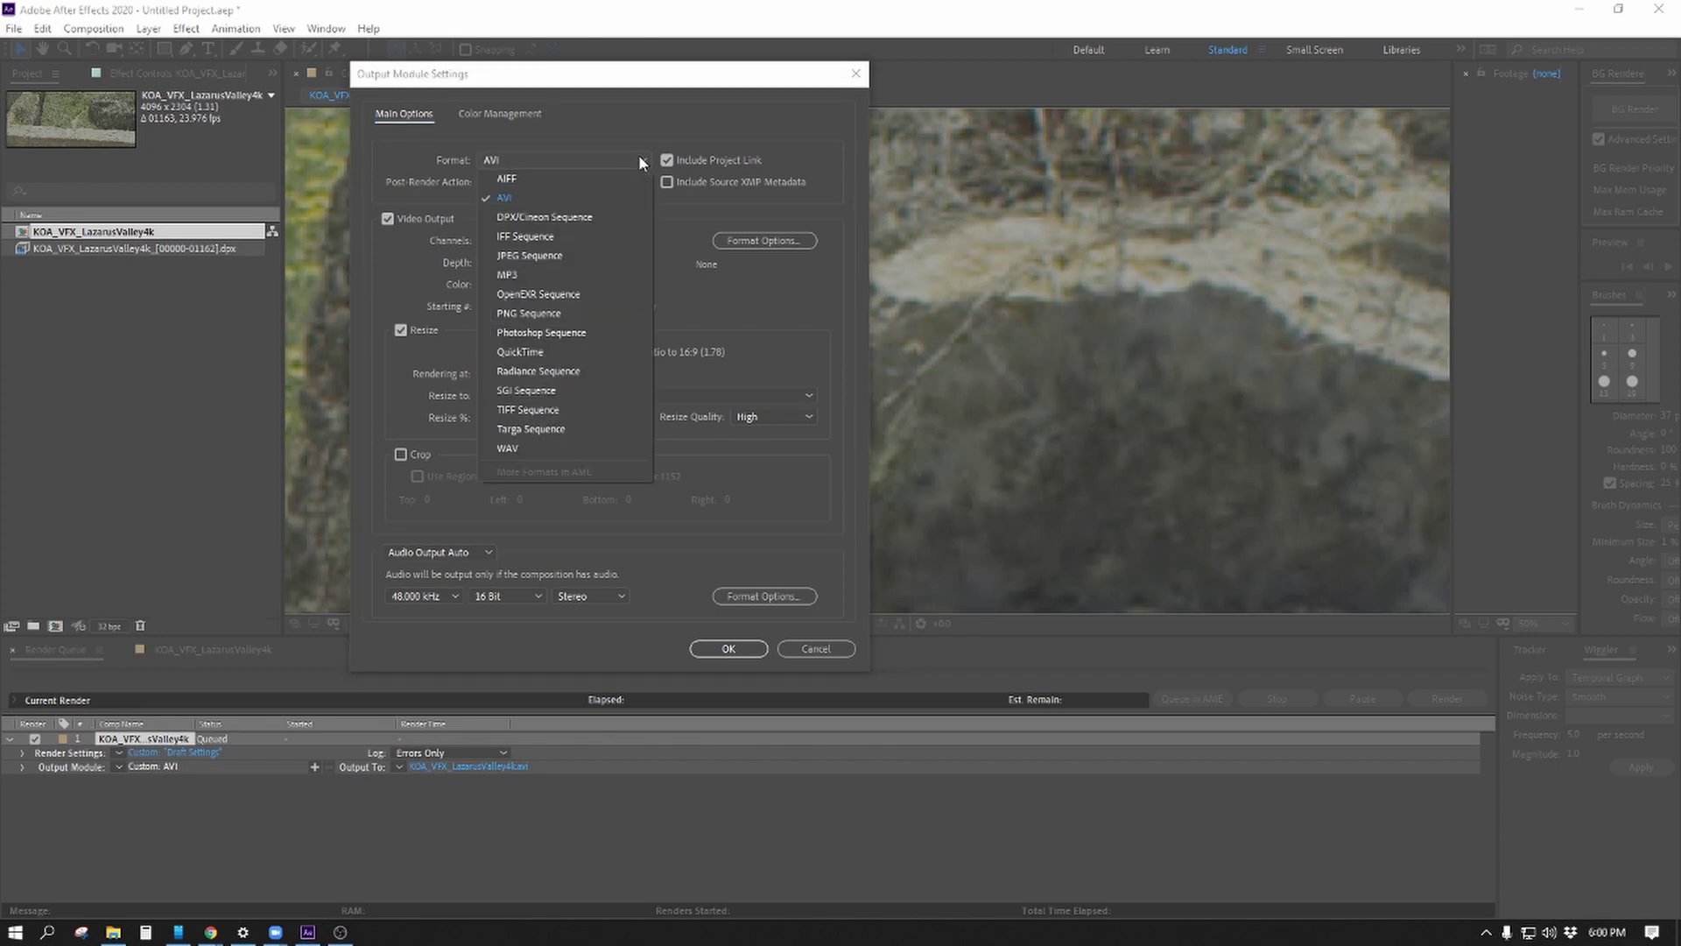
{"action": "left_click", "coordinate": [577, 351]}
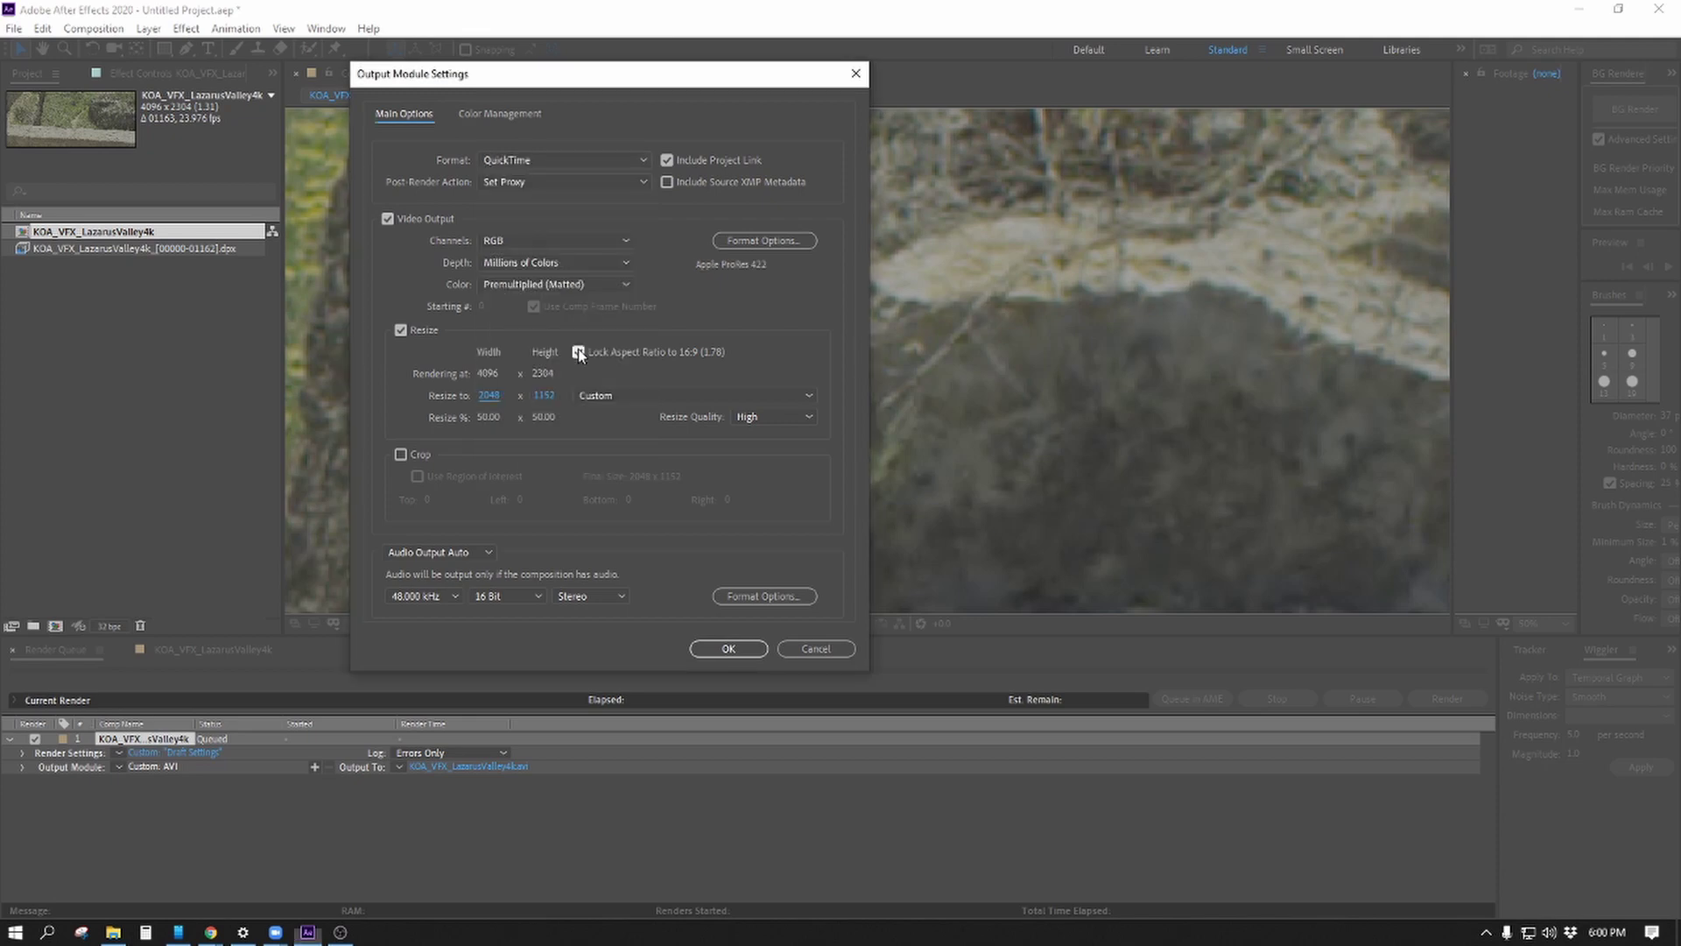
{"action": "left_click", "coordinate": [644, 161]}
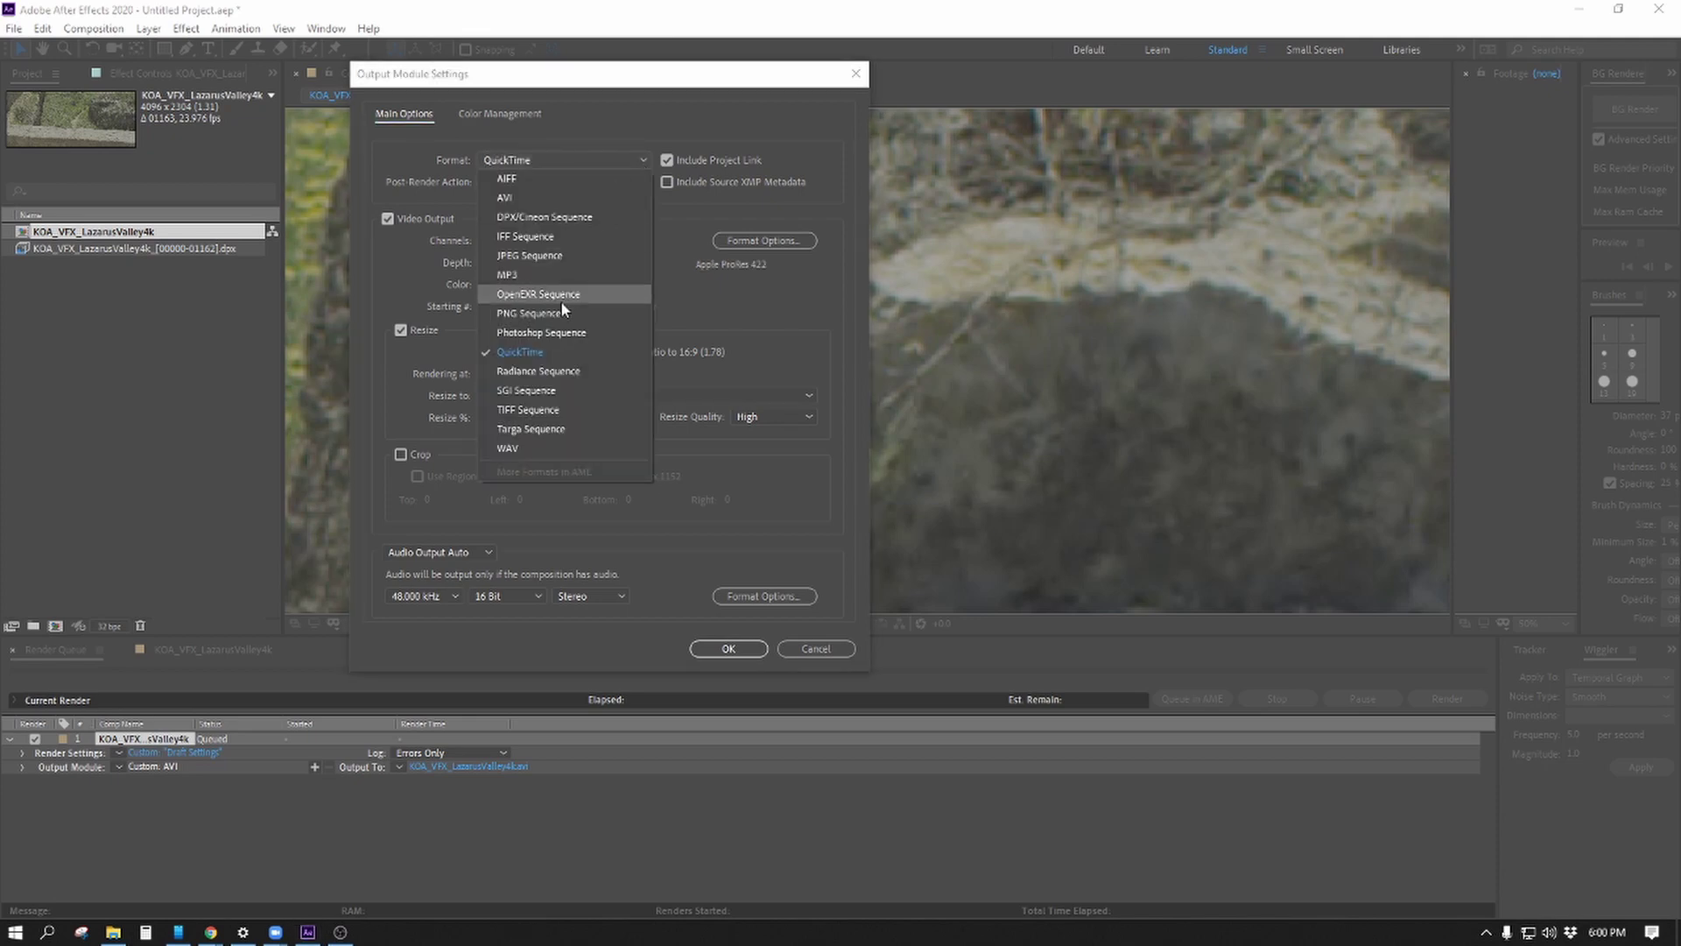
{"action": "left_click", "coordinate": [561, 254]}
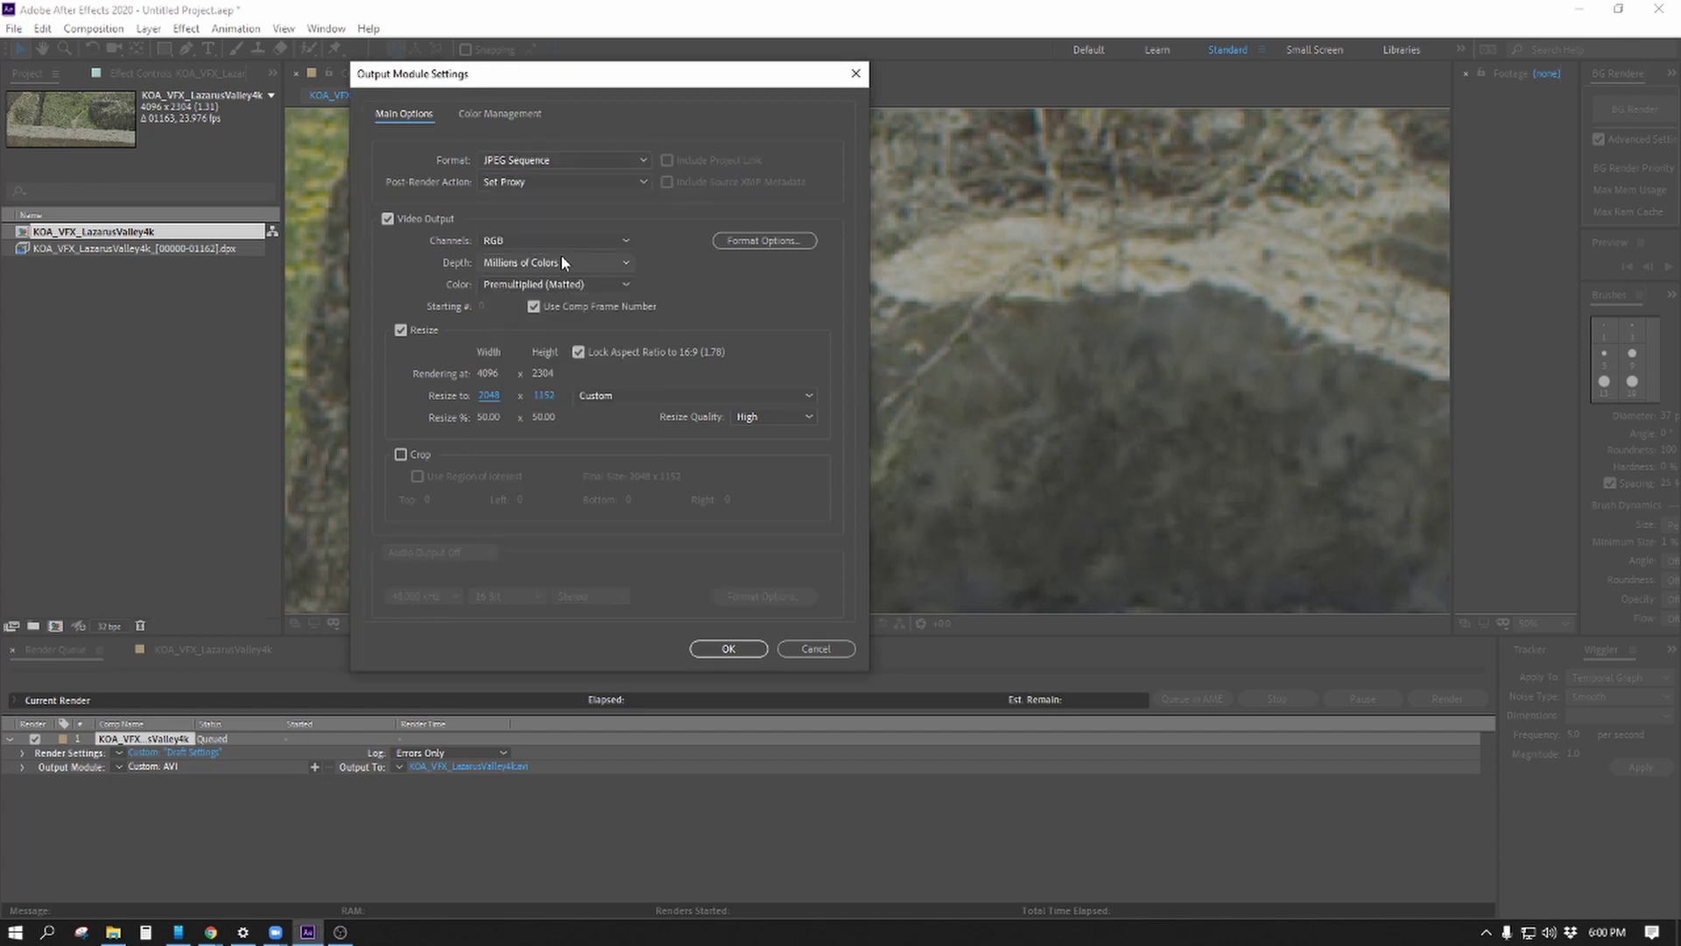
{"action": "left_click", "coordinate": [644, 161]}
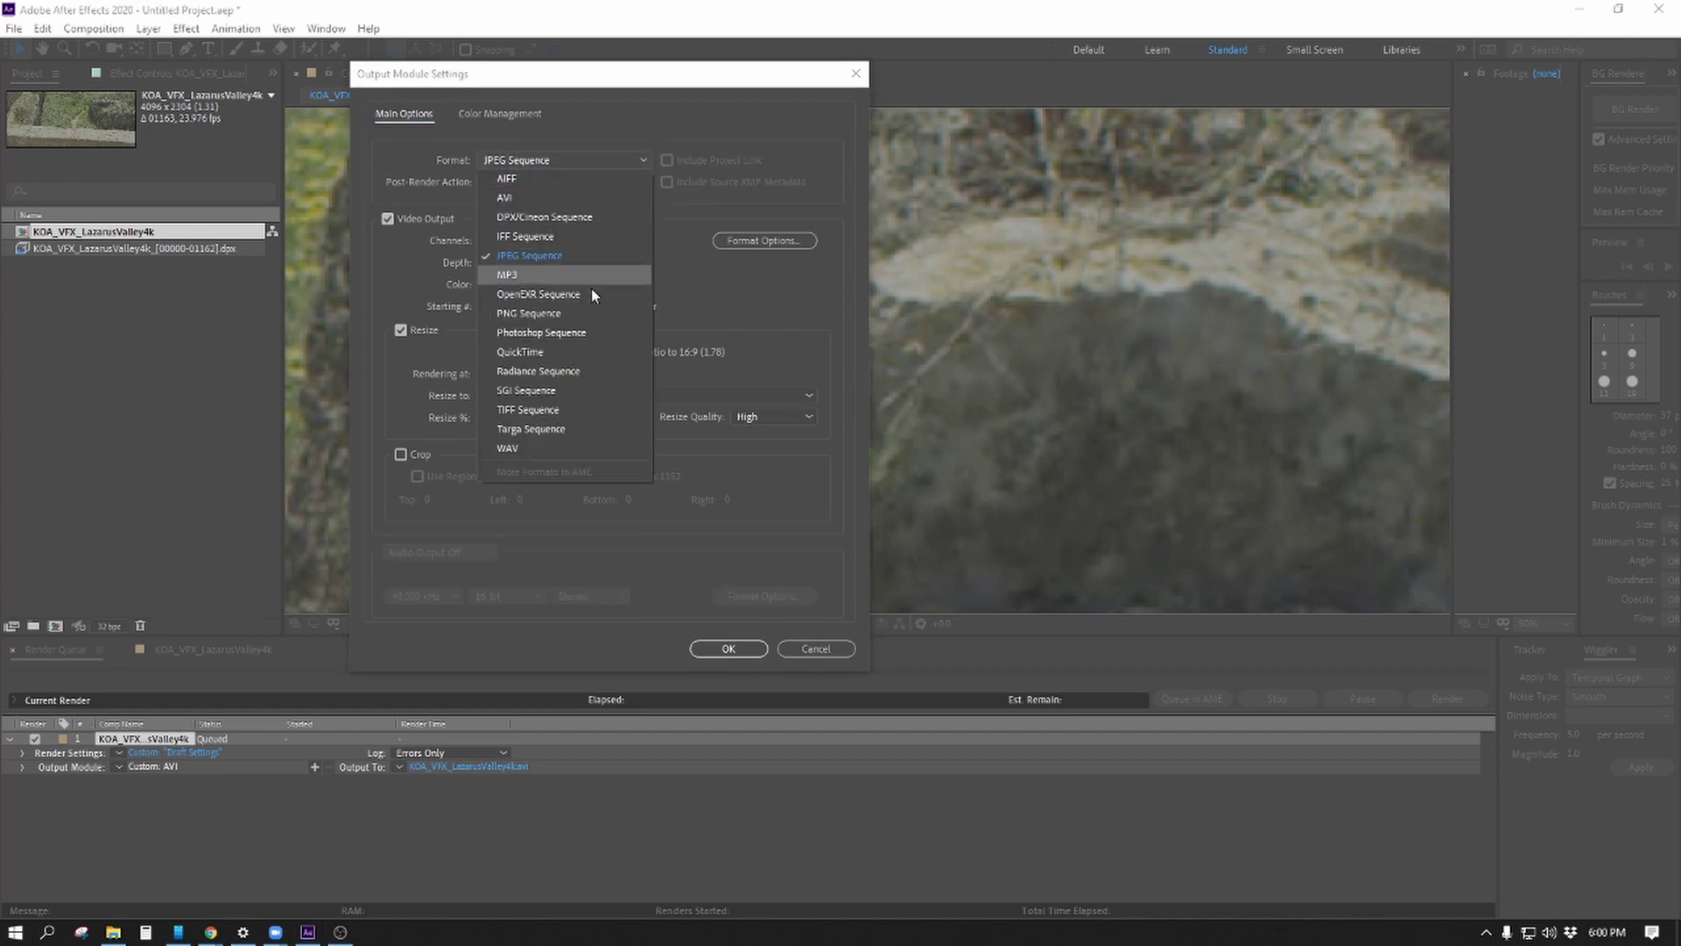
{"action": "left_click", "coordinate": [564, 314]}
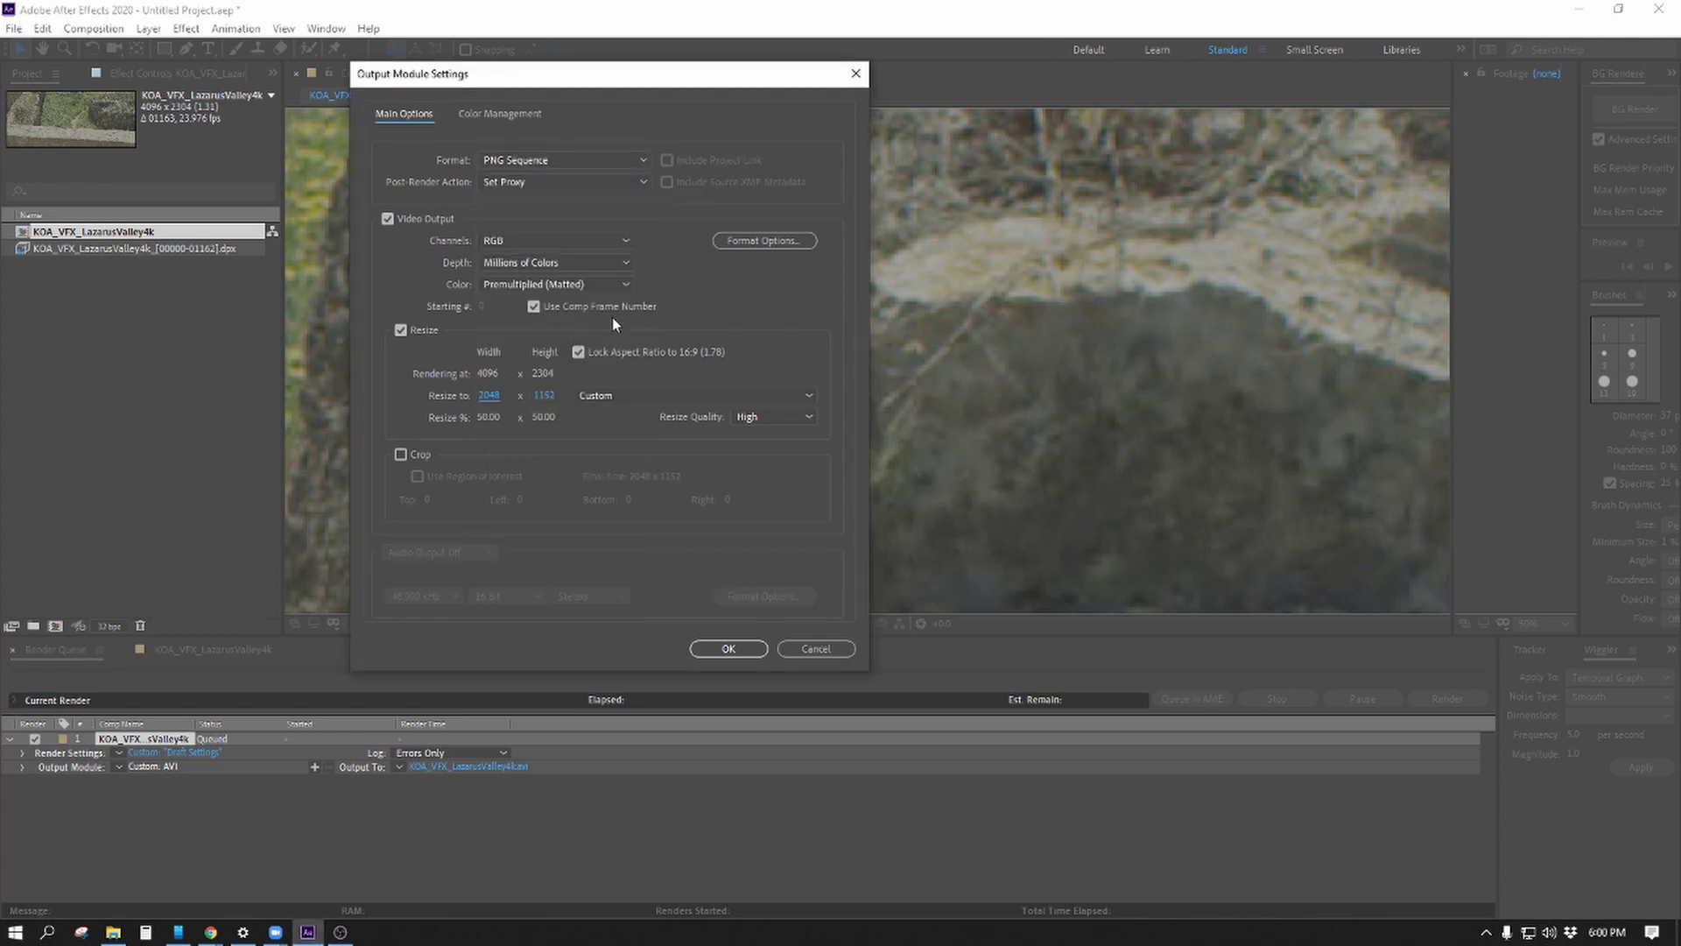
{"action": "left_click", "coordinate": [645, 158]}
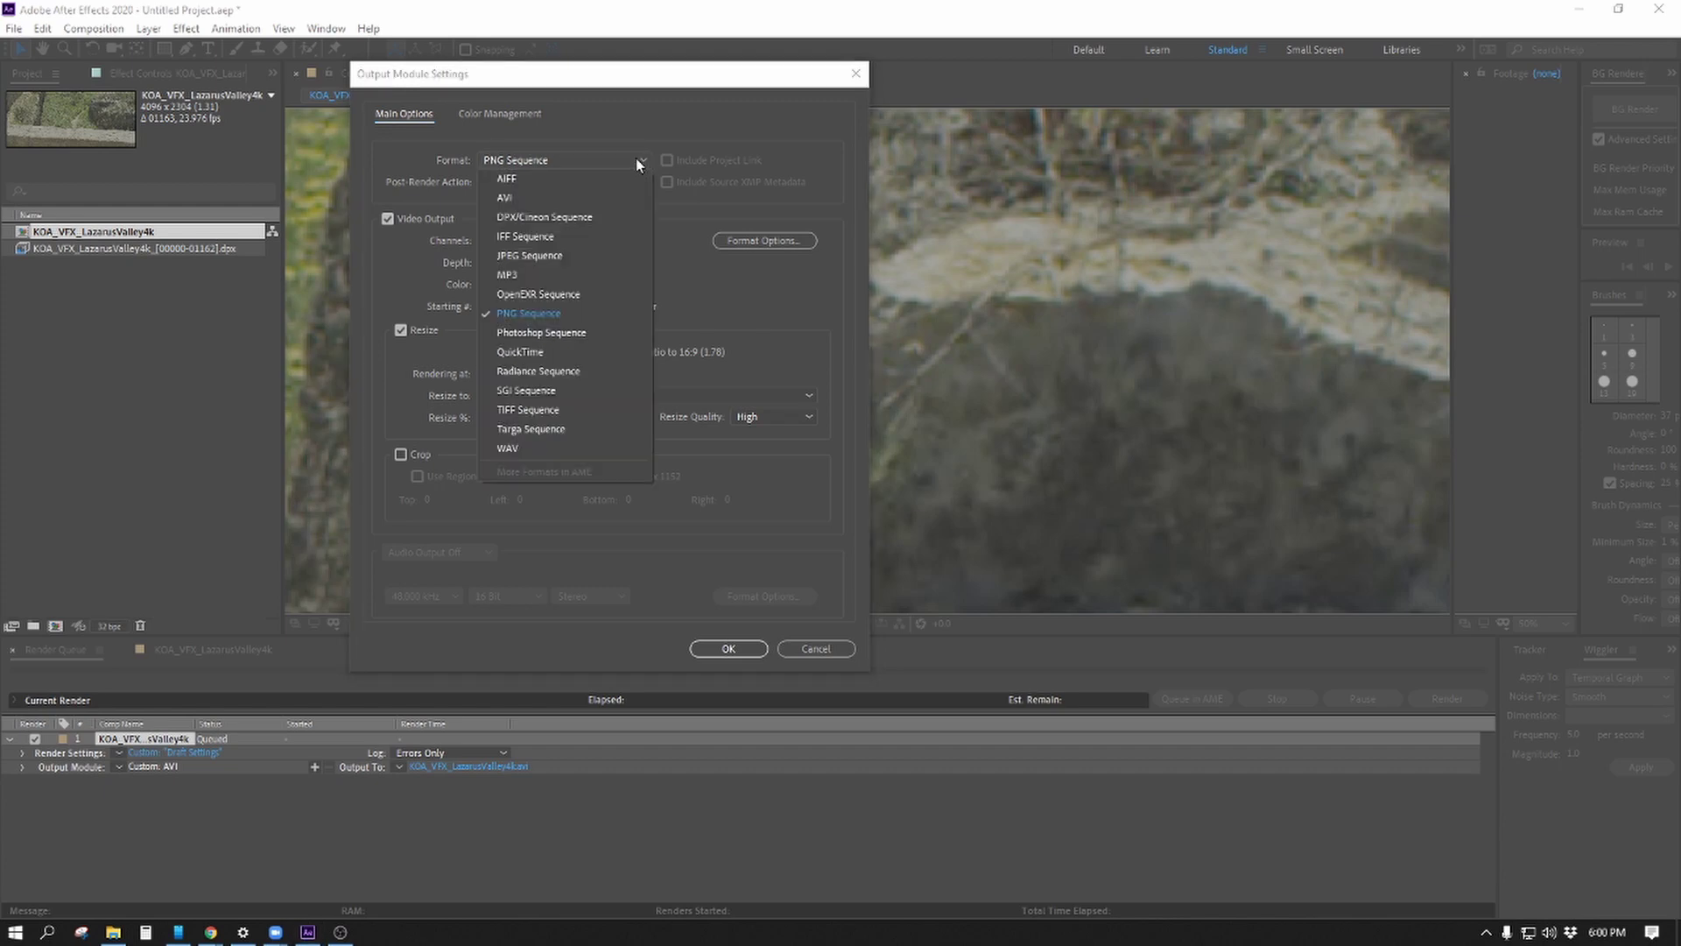
{"action": "left_click", "coordinate": [601, 265]}
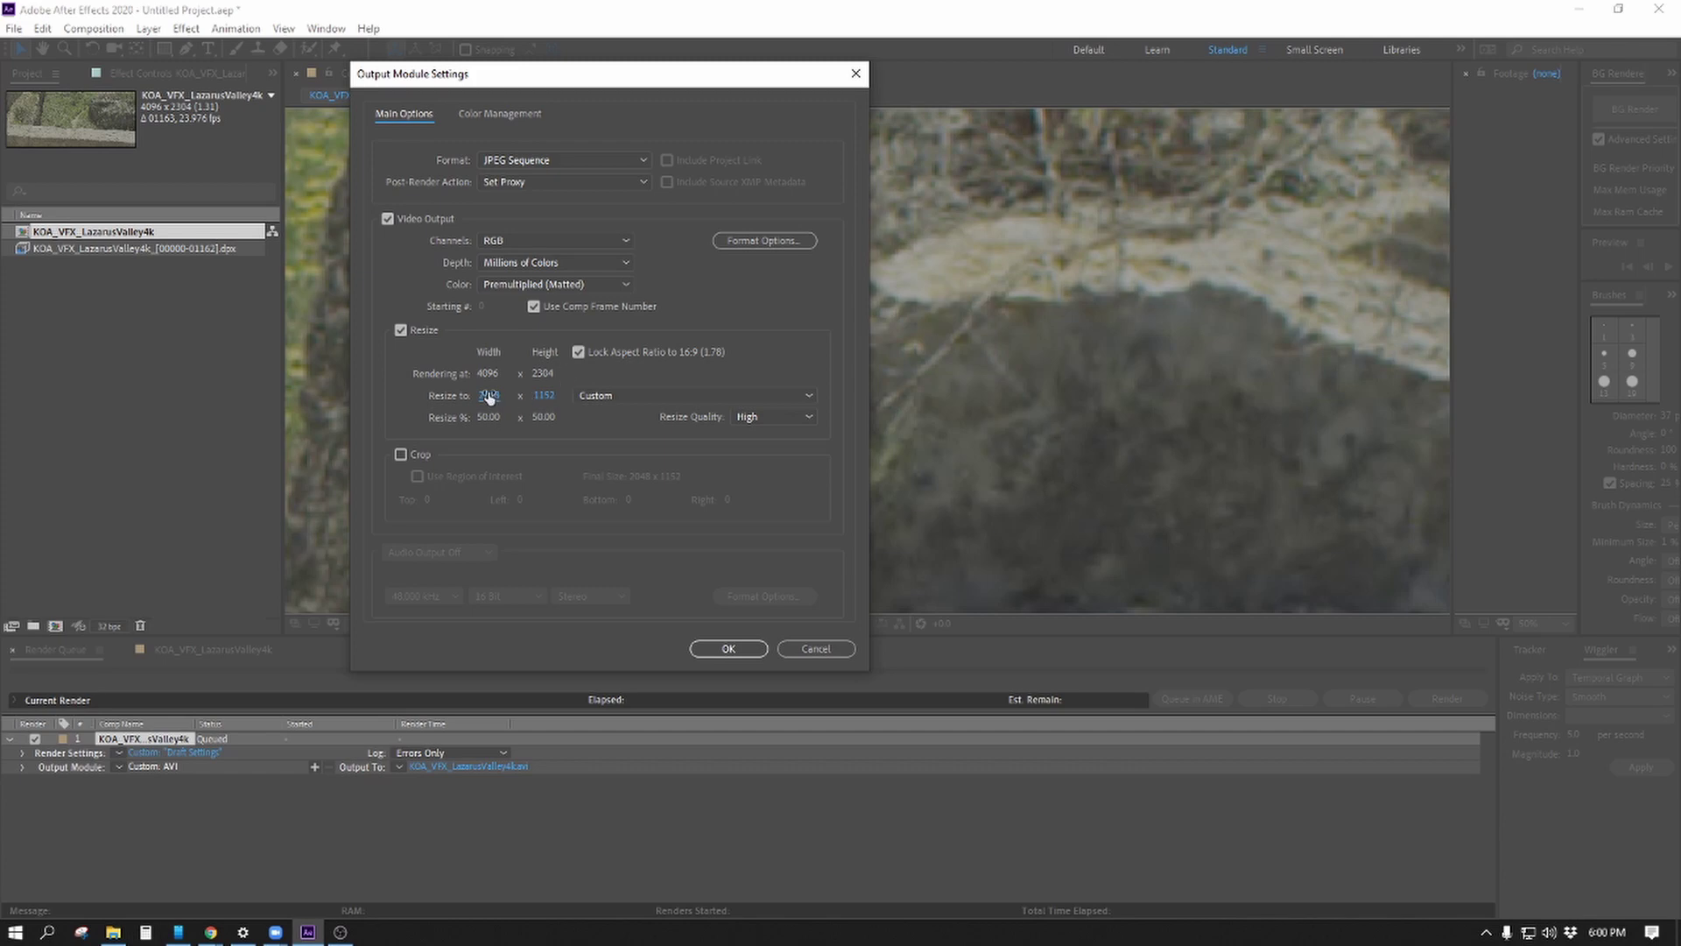
Turn off output resizing, accept the output module settings and confirm the Full-resolution render settings.
{"action": "left_click", "coordinate": [400, 330]}
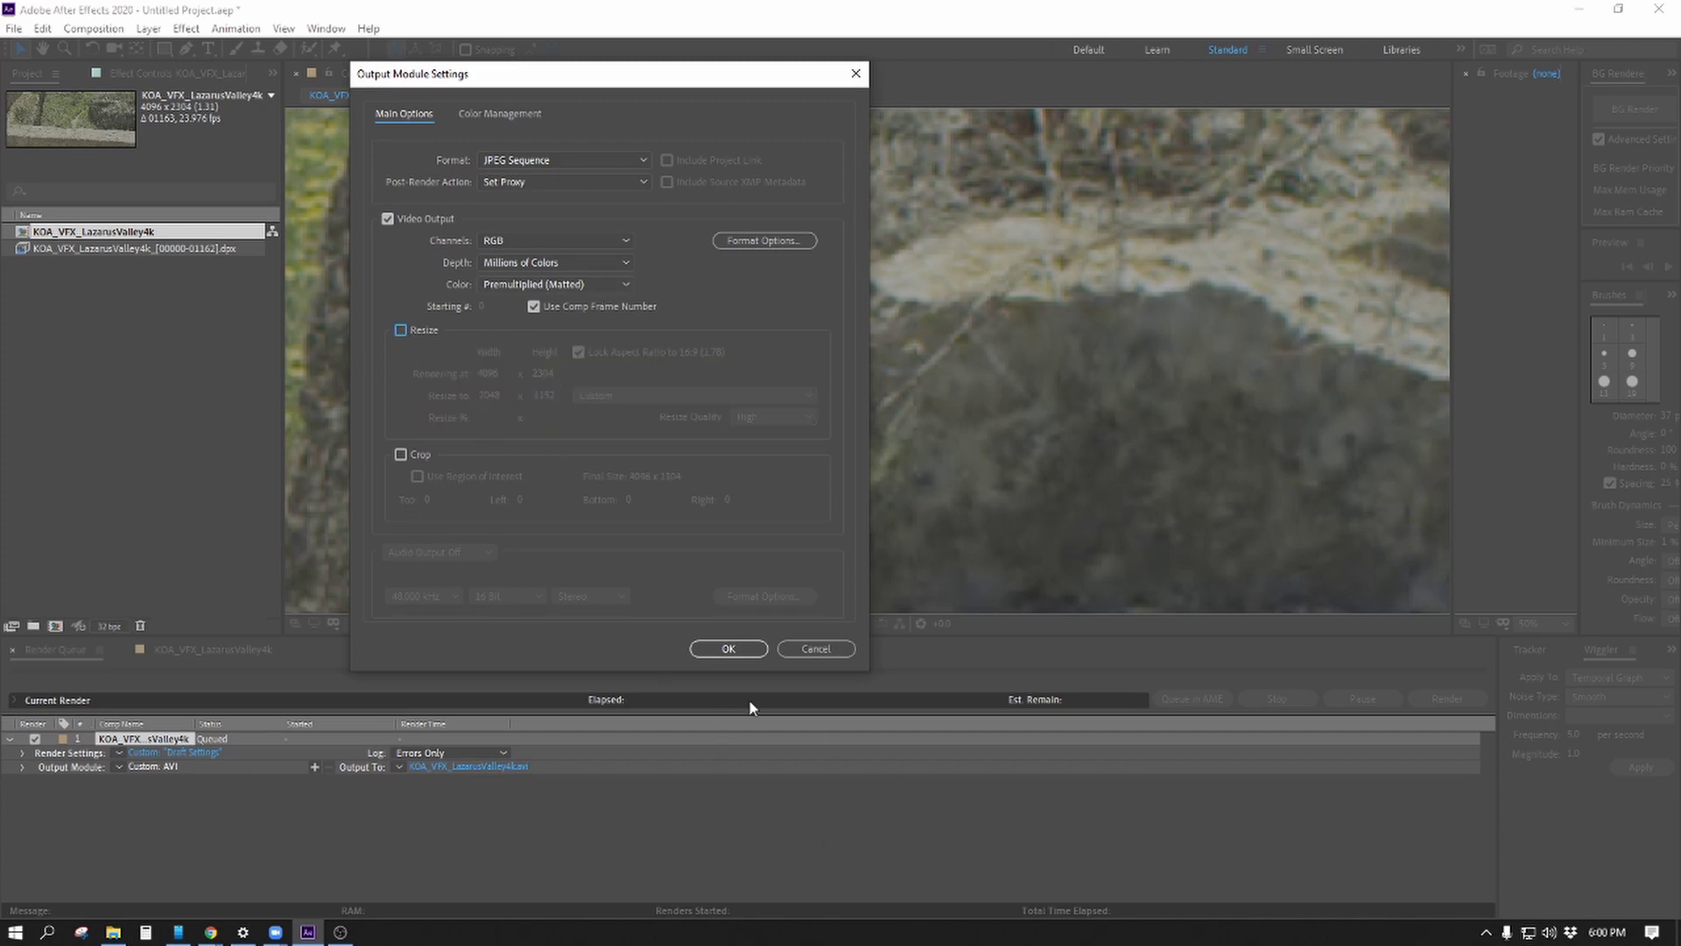
{"action": "left_click", "coordinate": [739, 654]}
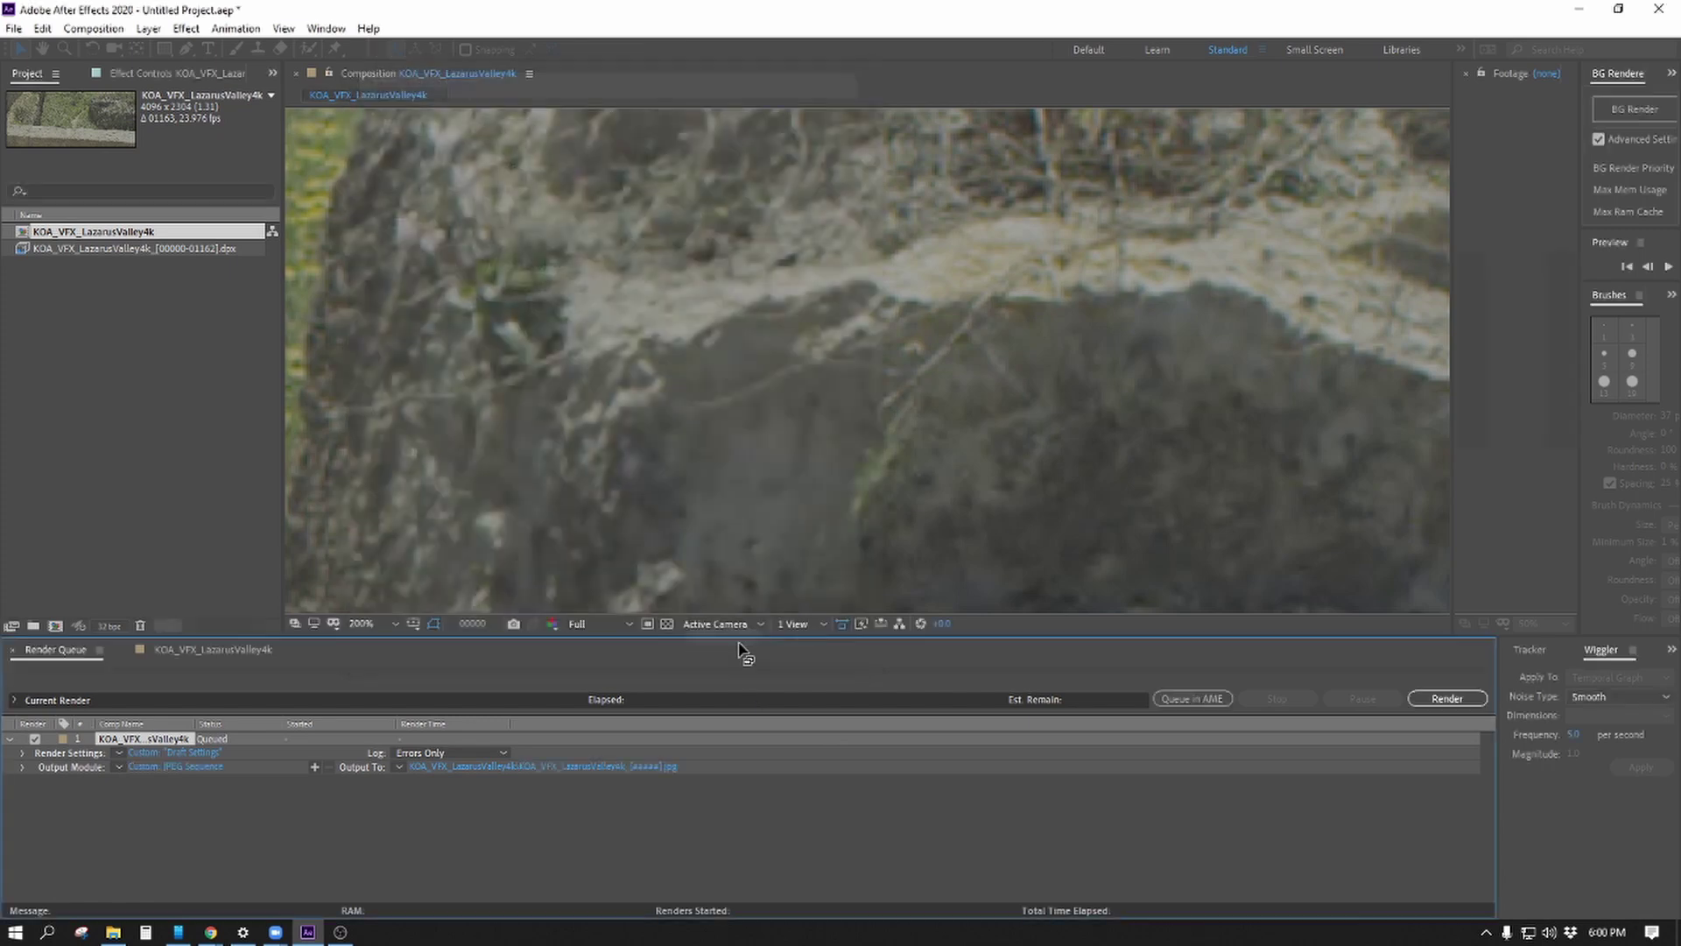
{"action": "left_click", "coordinate": [175, 750]}
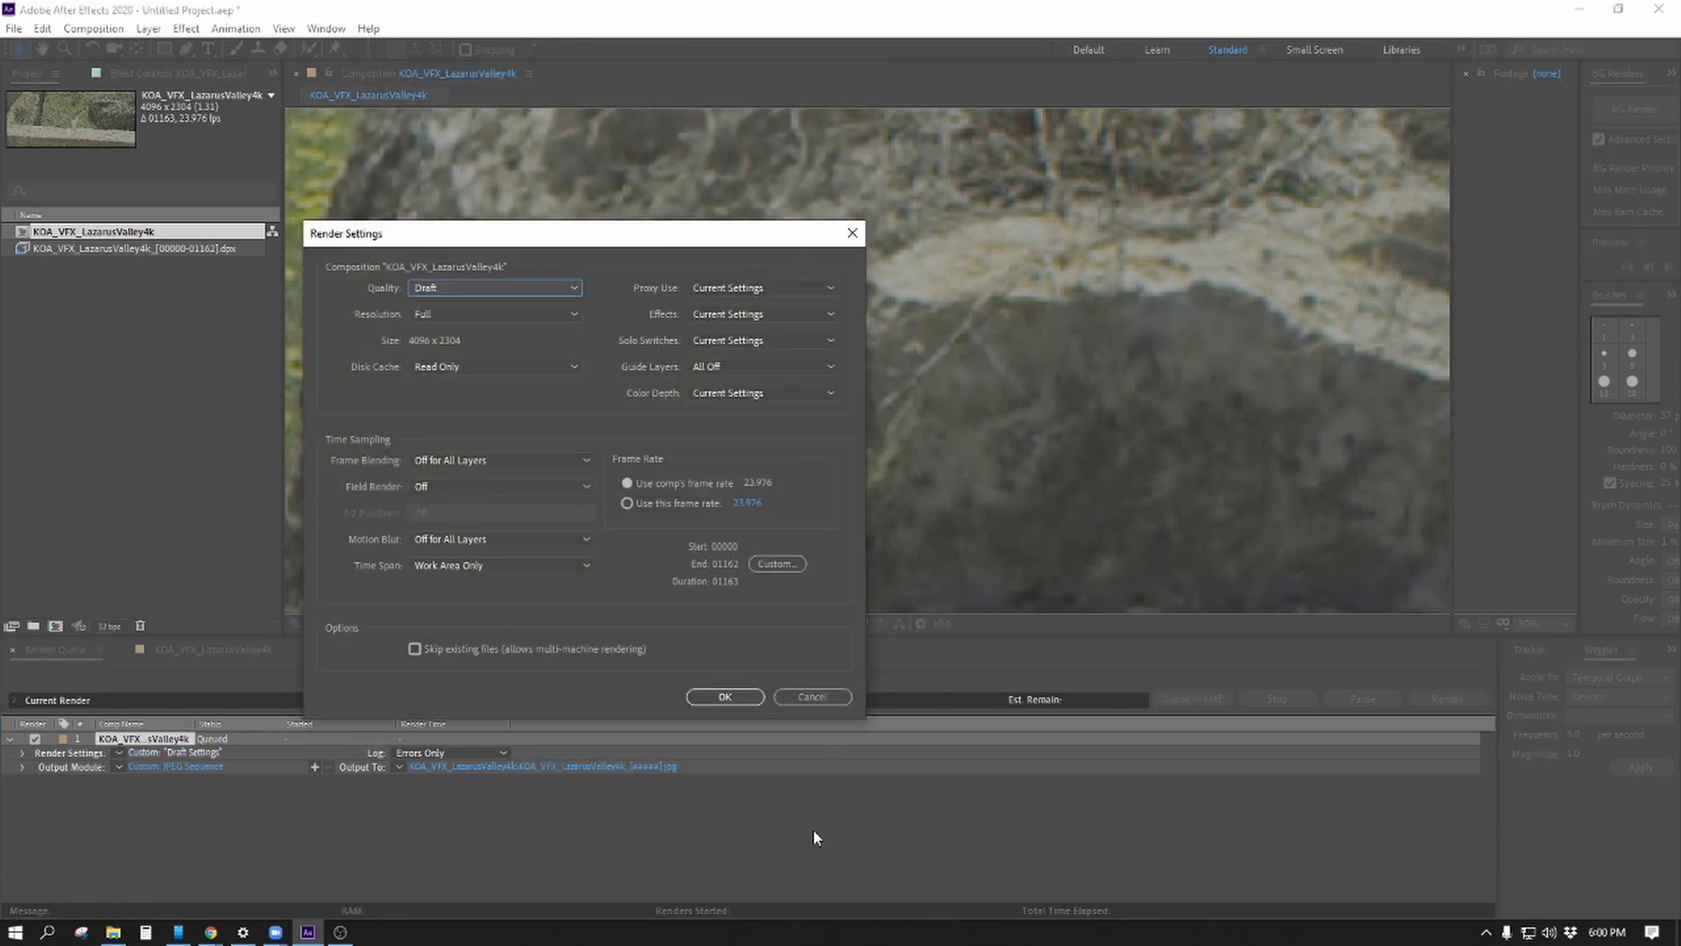
{"action": "left_click", "coordinate": [727, 698]}
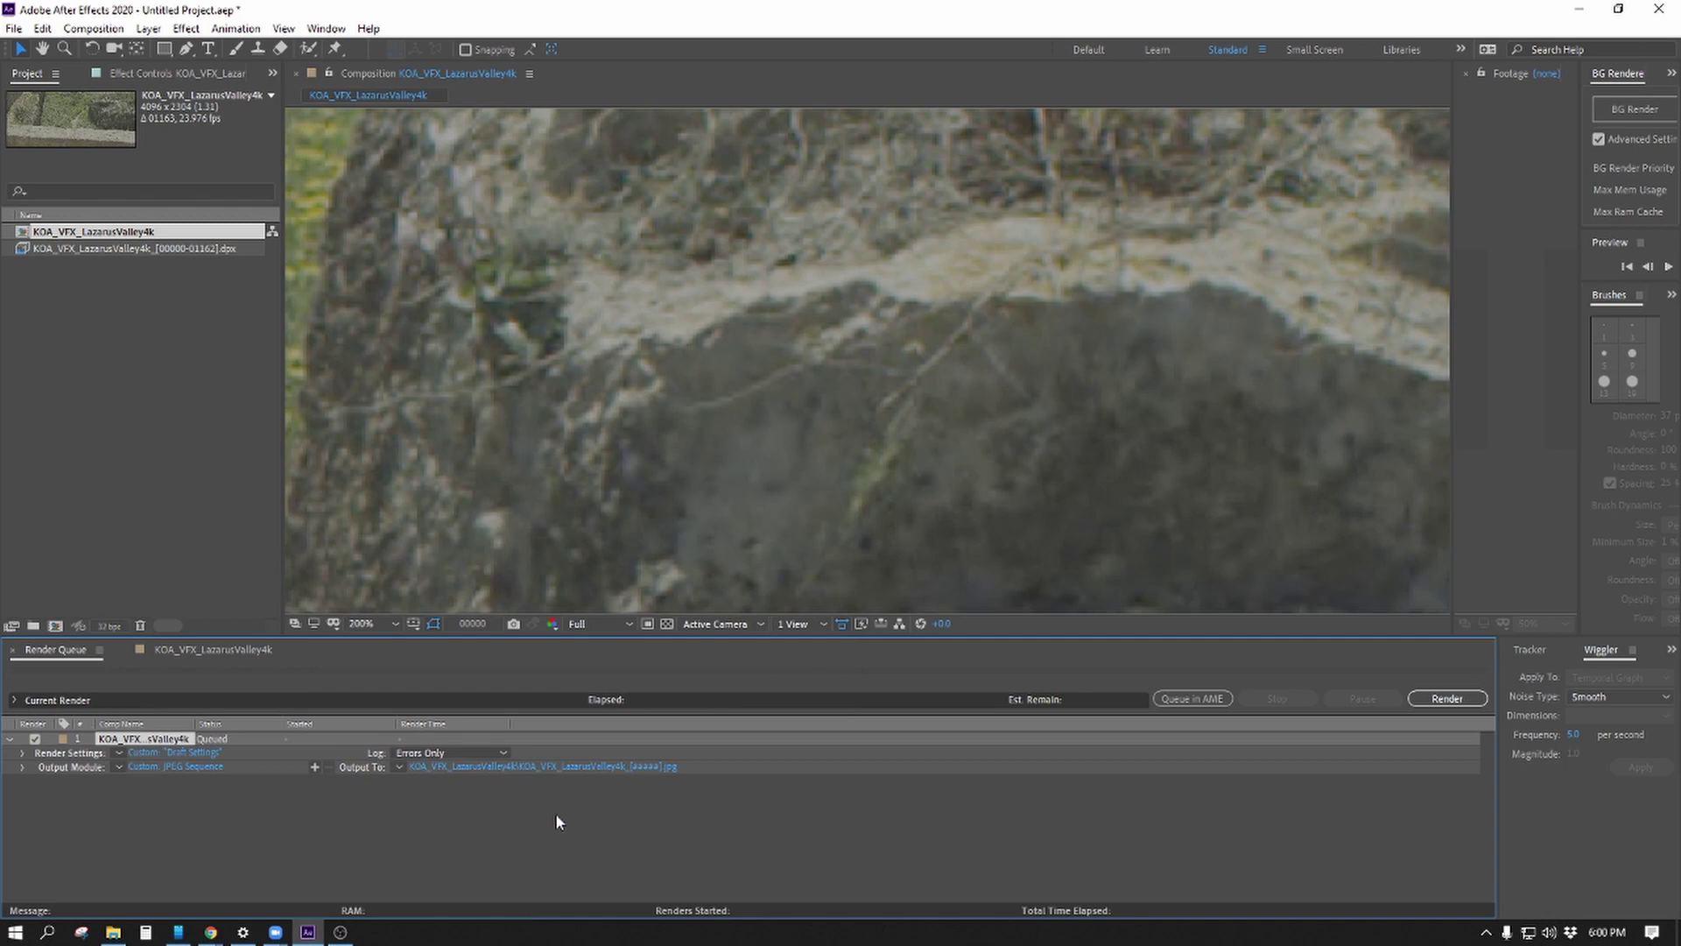
Name the output file KOA_VFX_LazarusValleypxy_[#####].jpg and its subfolder KOA_VFX_LazarusValleypxy, and save the output location in the assets folder.
{"action": "left_click", "coordinate": [596, 771]}
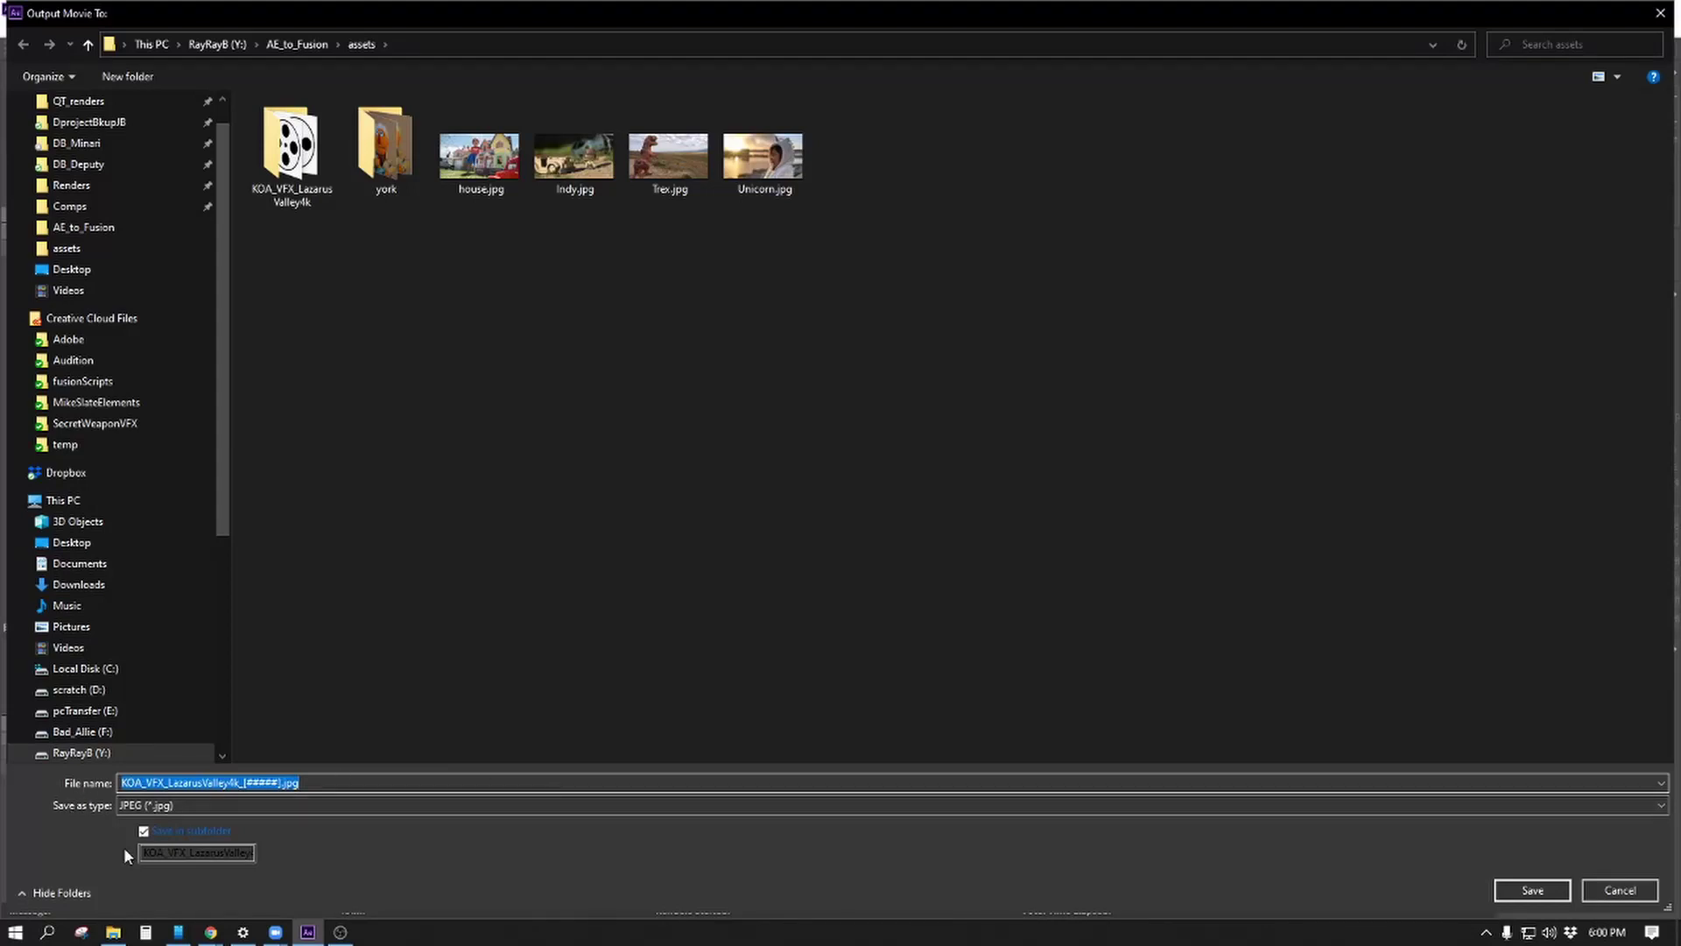
{"action": "left_click", "coordinate": [233, 783]}
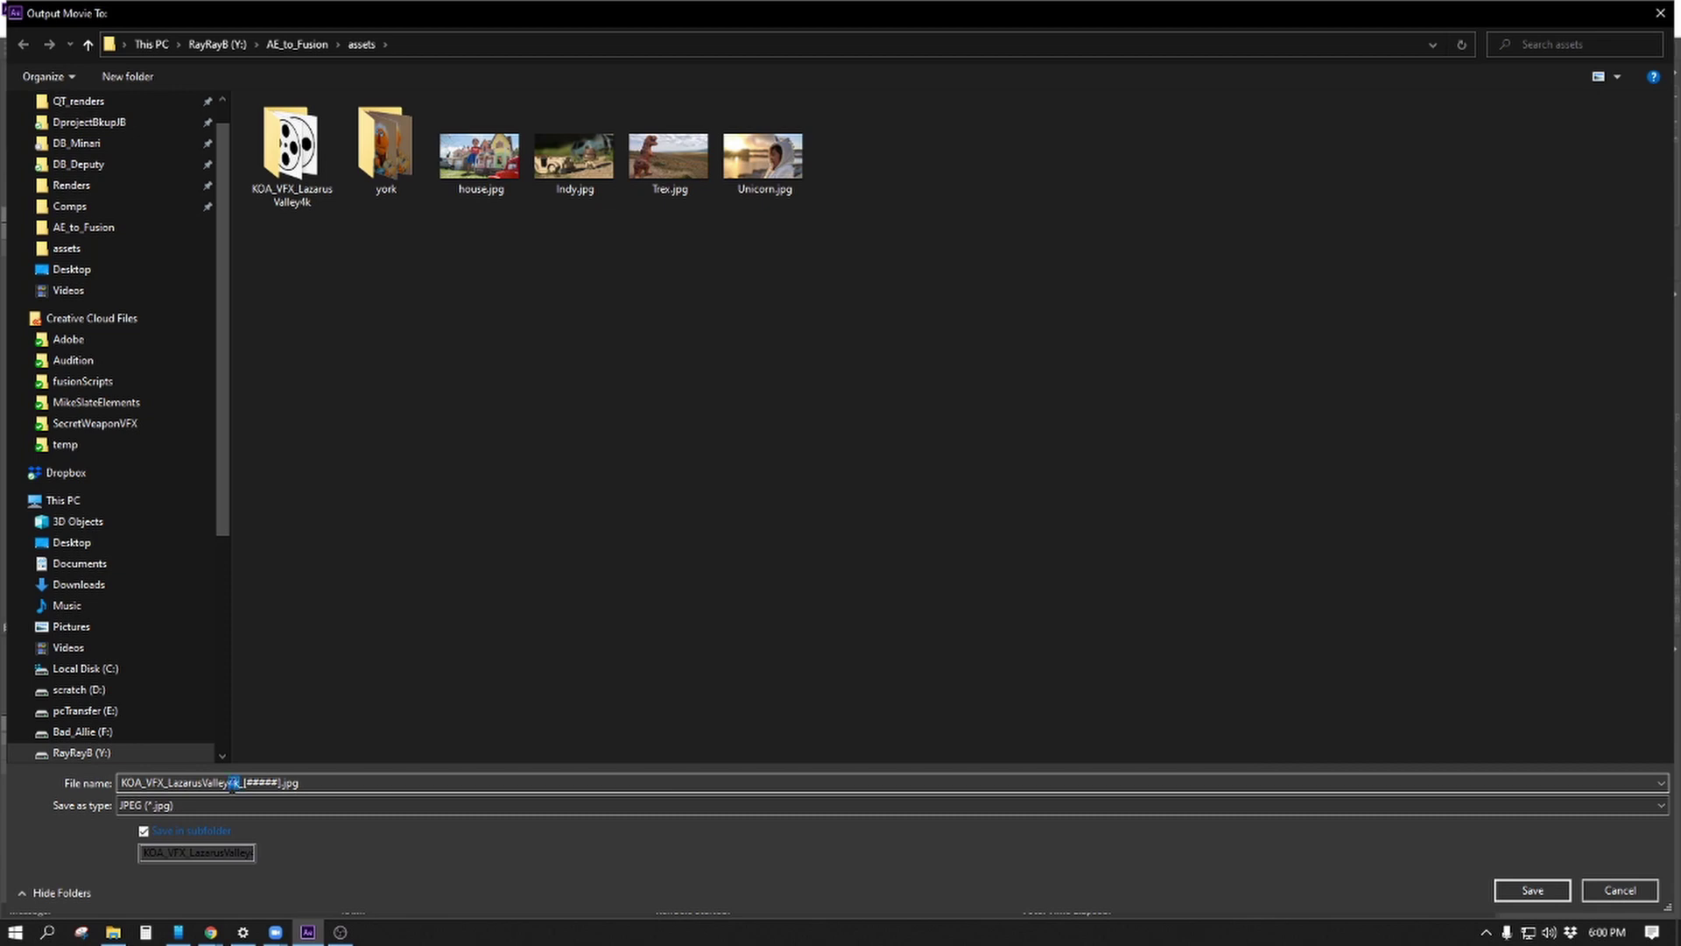
{"action": "type", "text": "pxy"}
{"action": "mouse_move", "coordinate": [241, 852]}
{"action": "left_mouse_down"}
{"action": "mouse_move", "coordinate": [289, 854]}
{"action": "mouse_move", "coordinate": [266, 857]}
{"action": "left_mouse_up"}
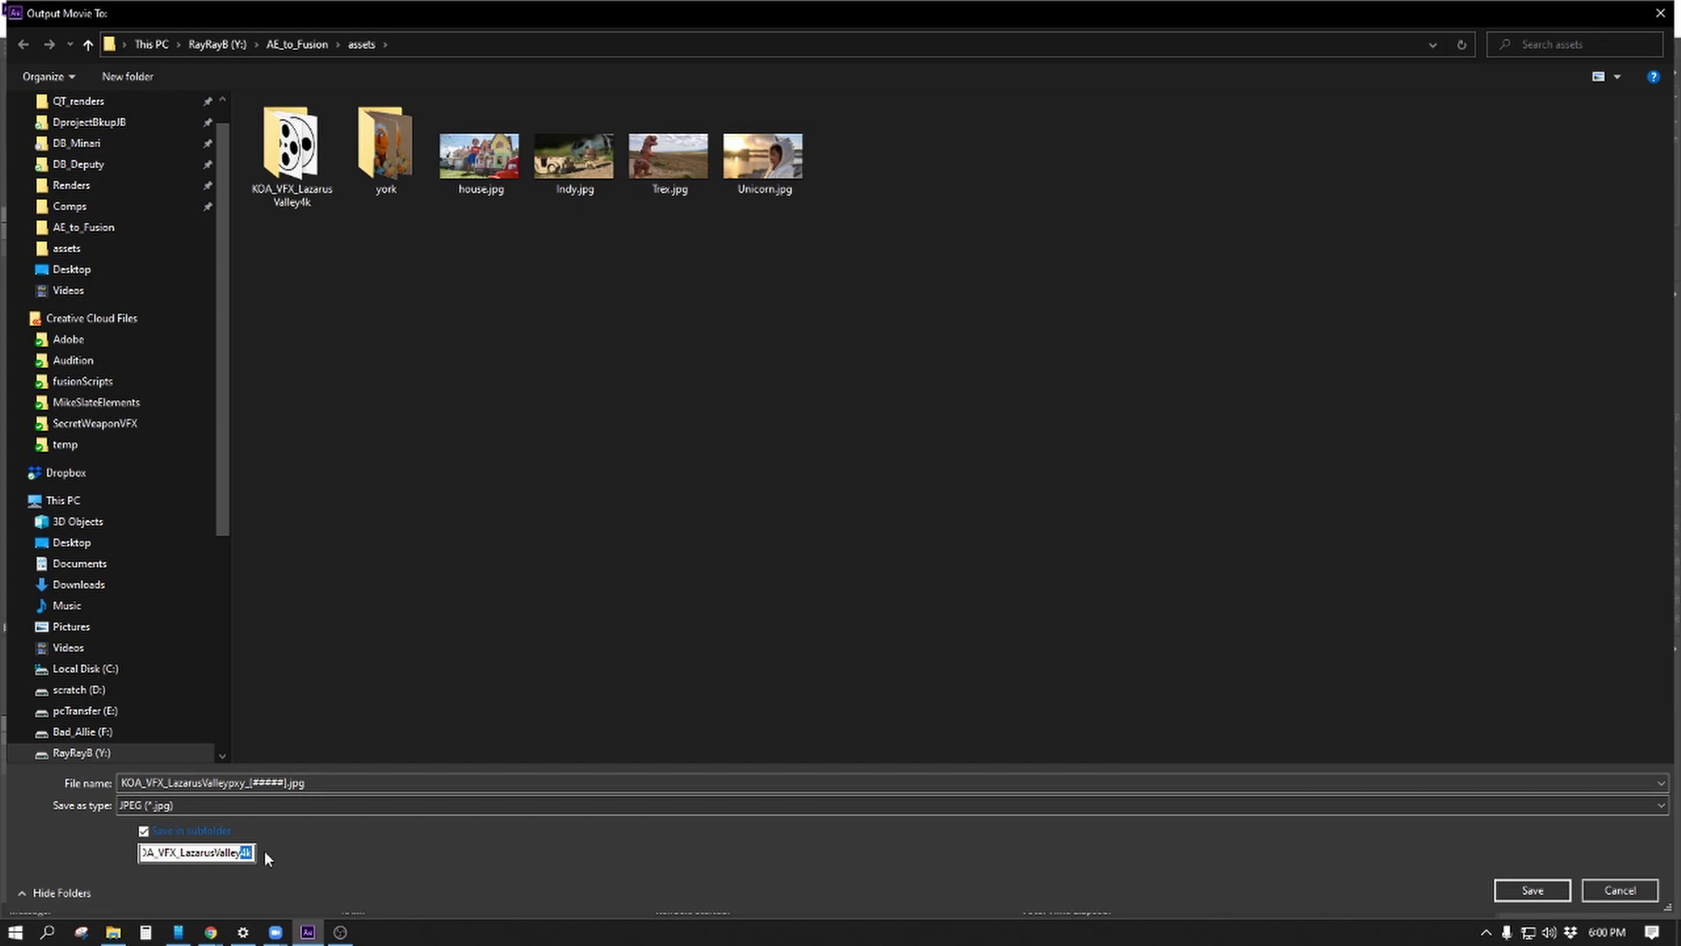
{"action": "type", "text": "pxy"}
{"action": "left_click", "coordinate": [1537, 886]}
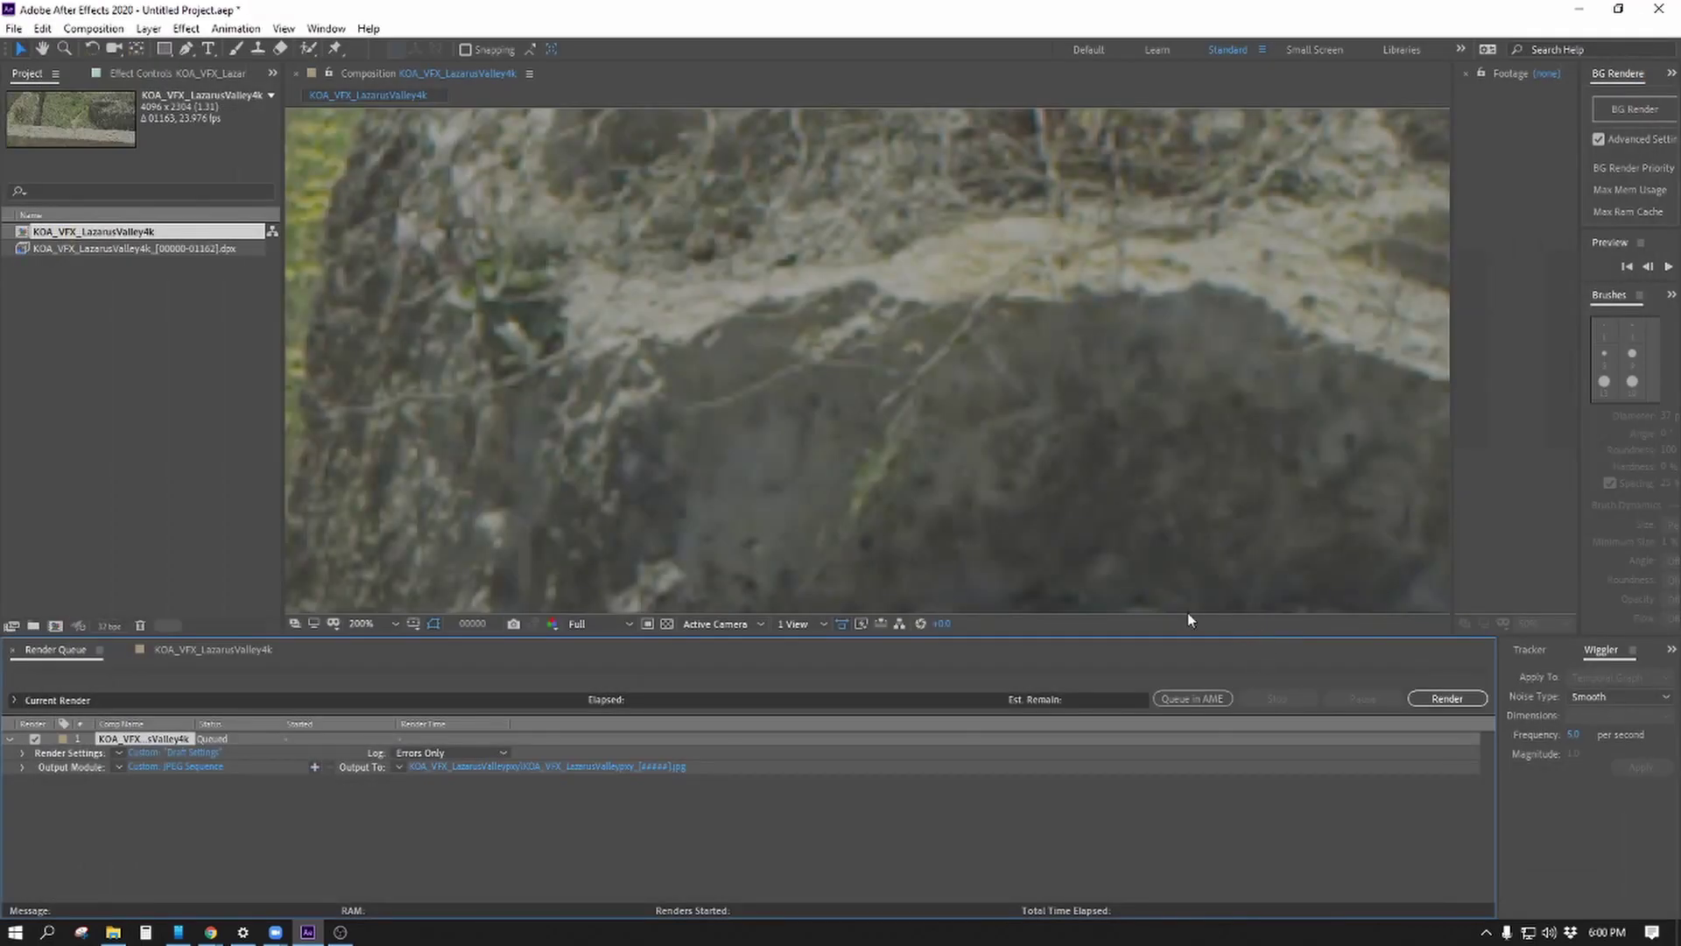
{"action": "left_click", "coordinate": [260, 800]}
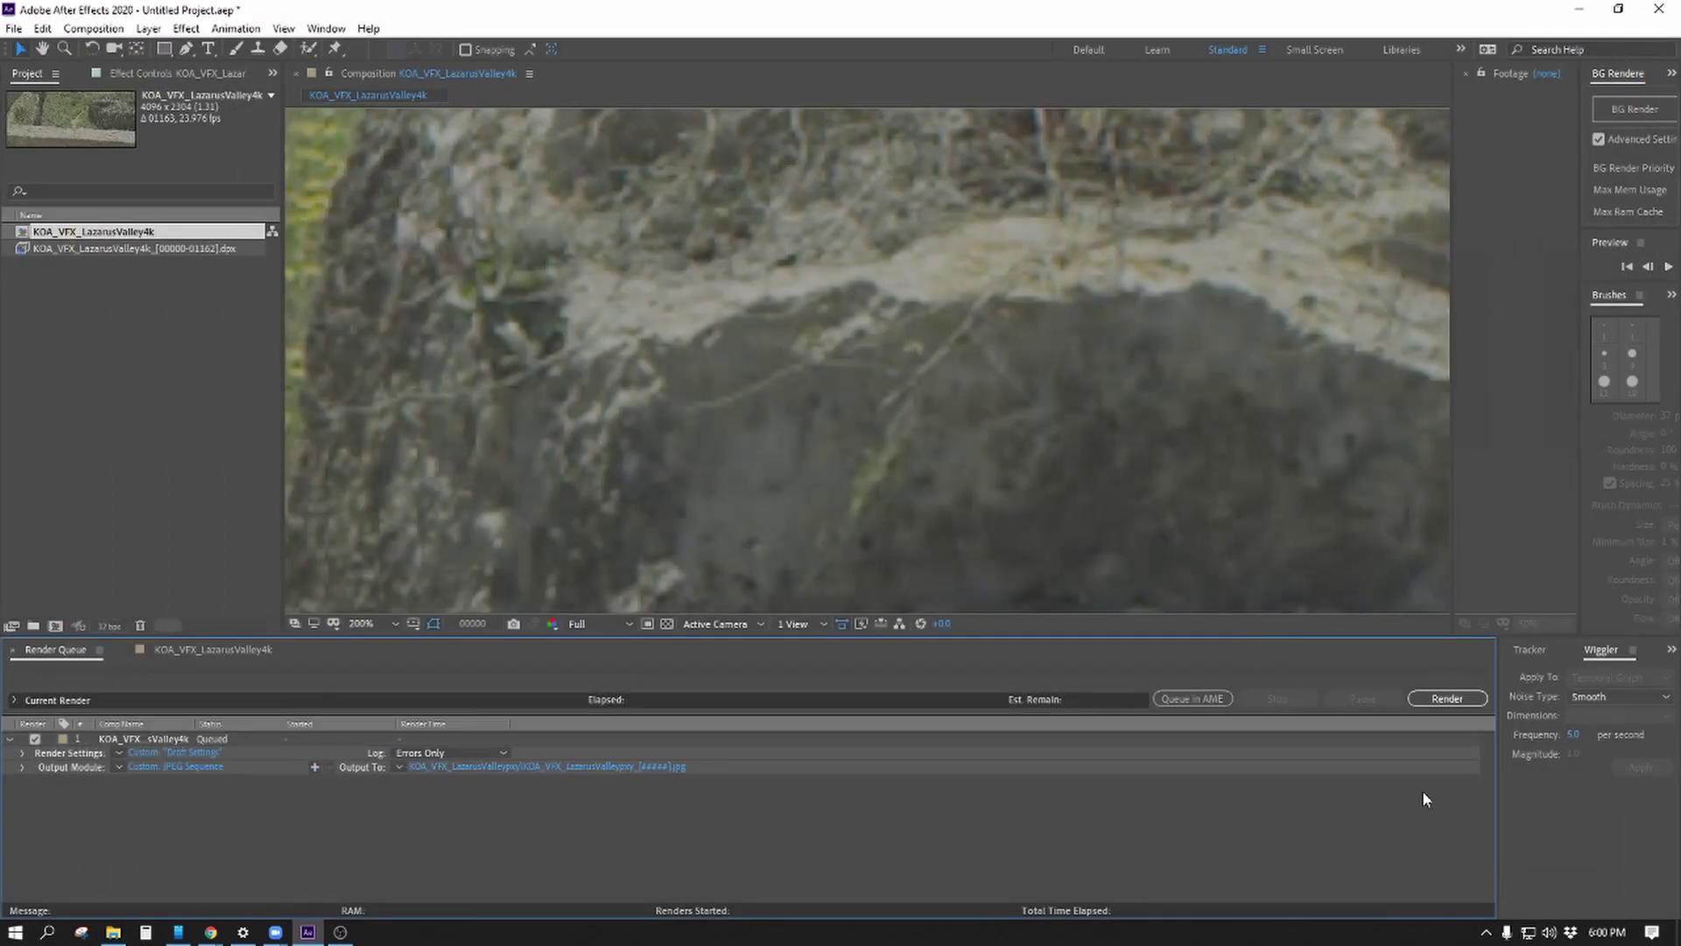
Choose the post-render action for the JPEG sequence, trying Set Proxy first, and accept the output module settings.
{"action": "left_click", "coordinate": [189, 767]}
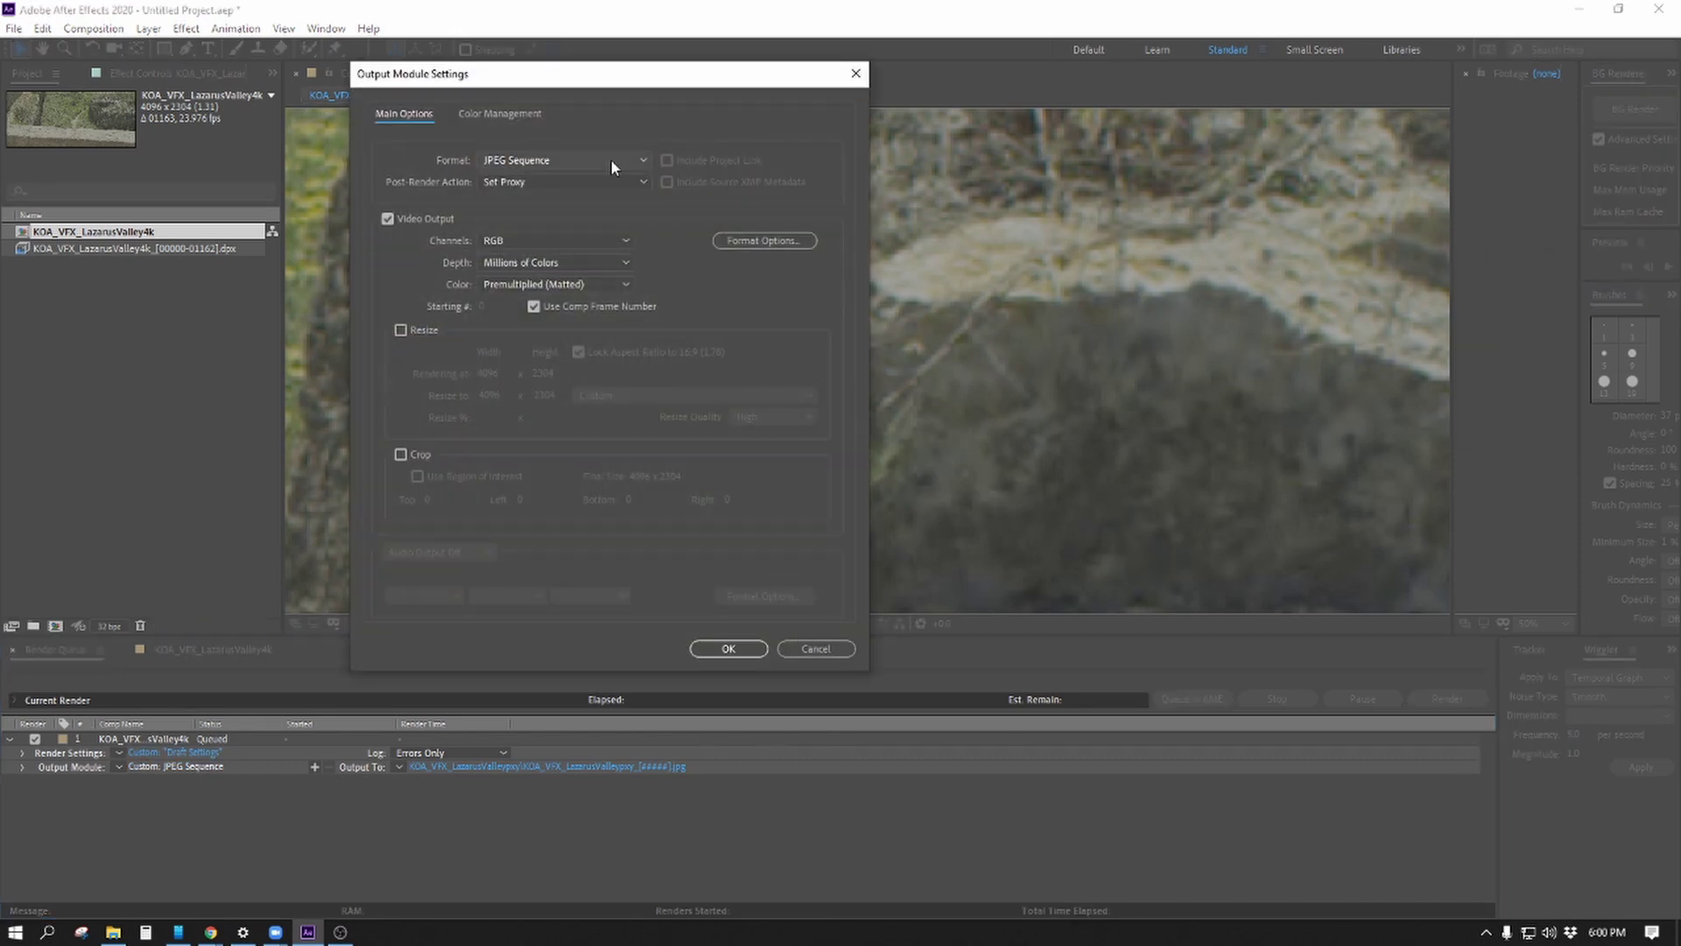
{"action": "left_click", "coordinate": [632, 181]}
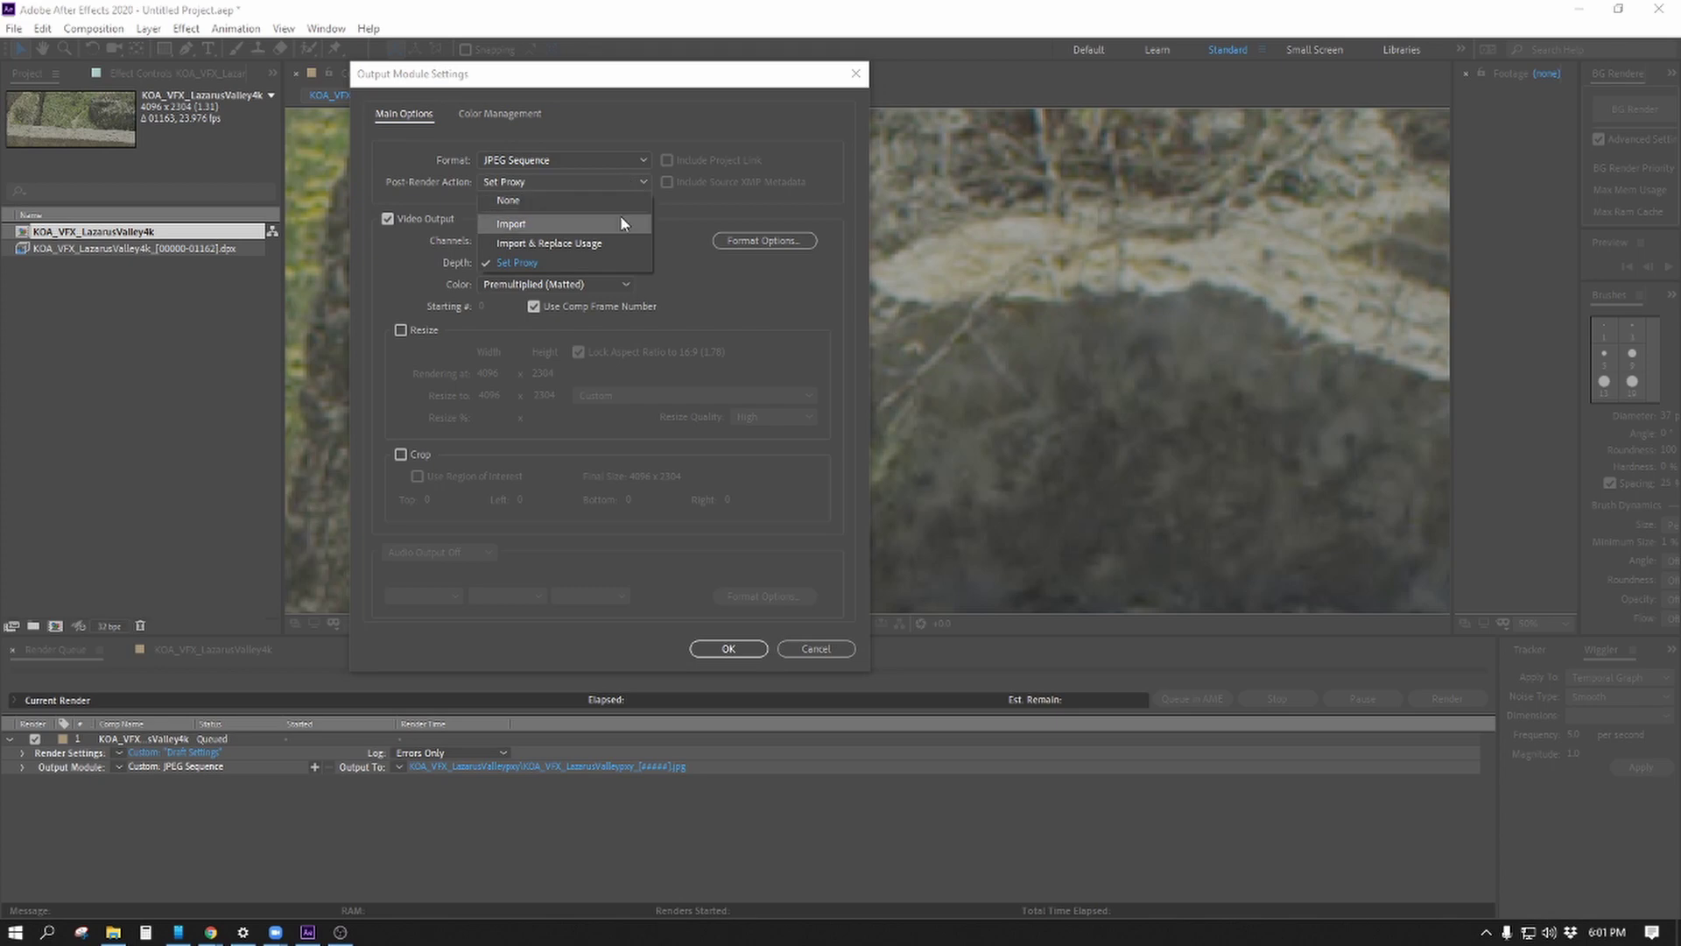
{"action": "left_click", "coordinate": [597, 267]}
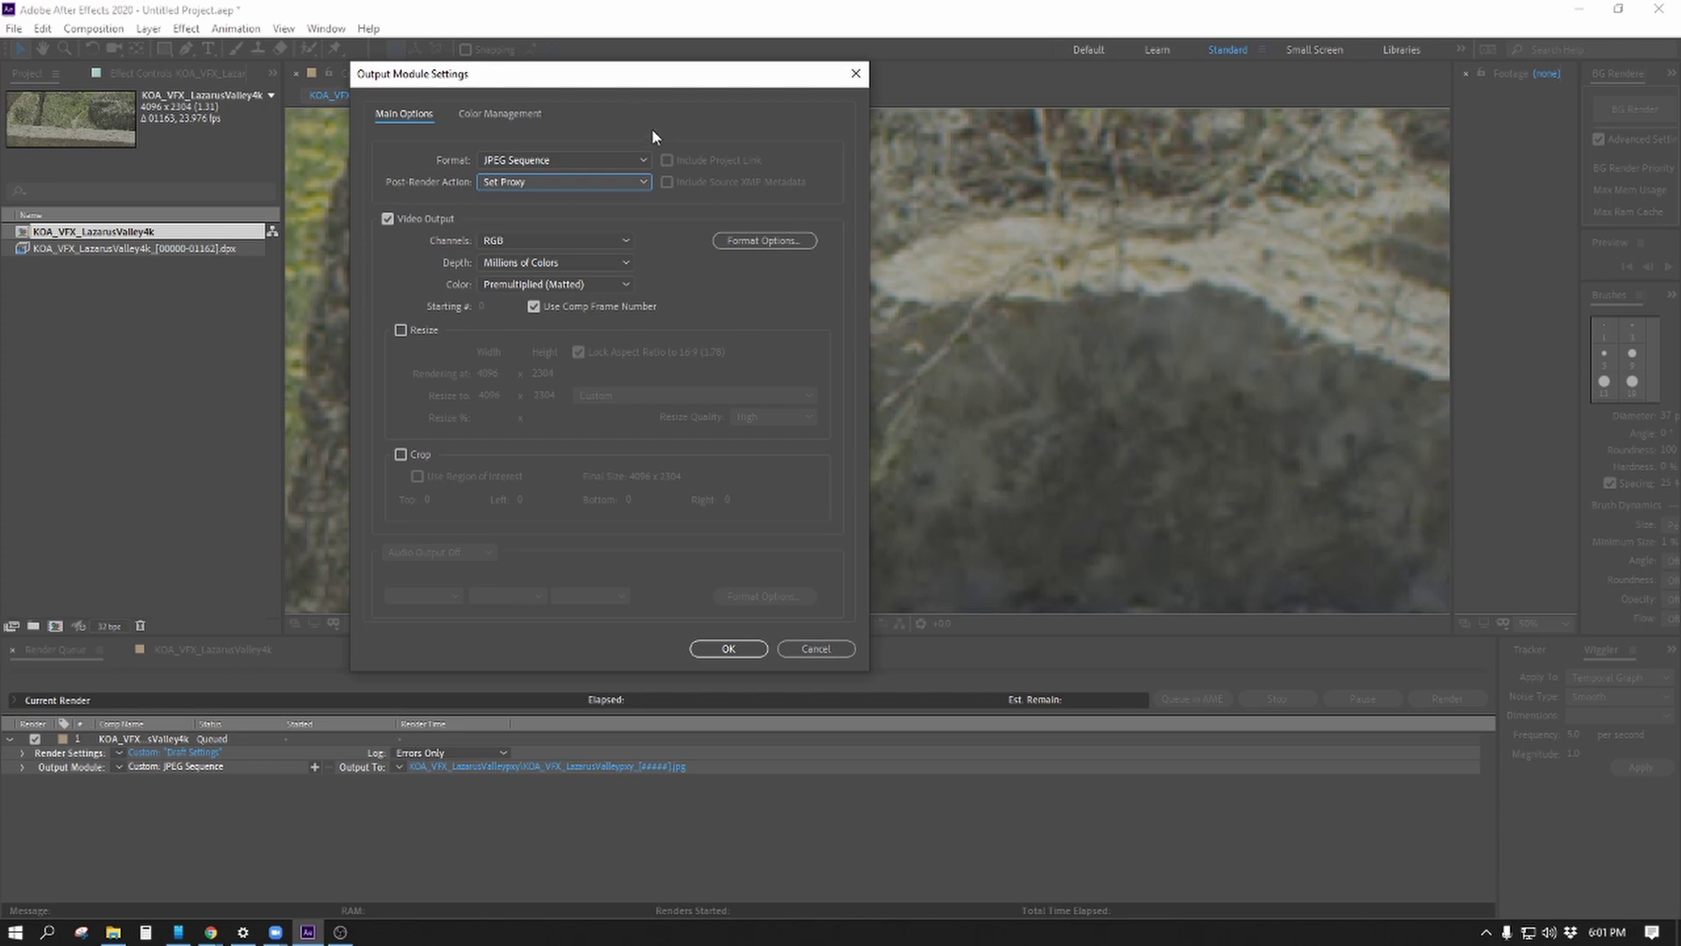
{"action": "left_click", "coordinate": [575, 180]}
{"action": "left_click", "coordinate": [575, 207]}
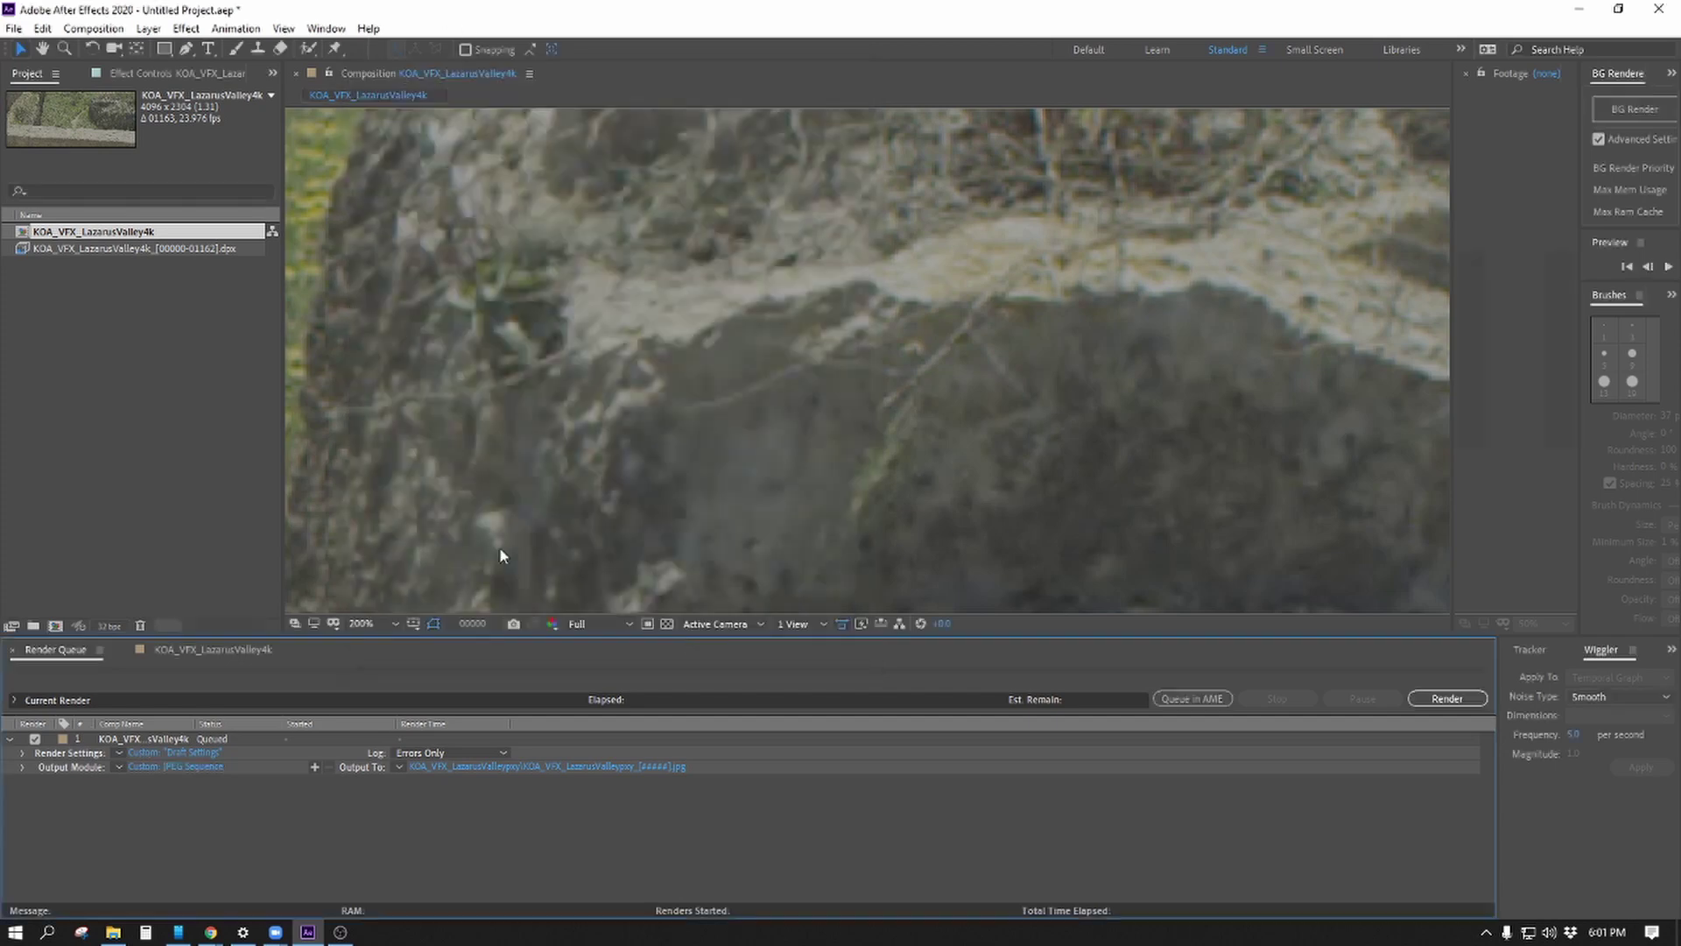
{"action": "left_click", "coordinate": [725, 648]}
{"action": "left_click", "coordinate": [127, 386]}
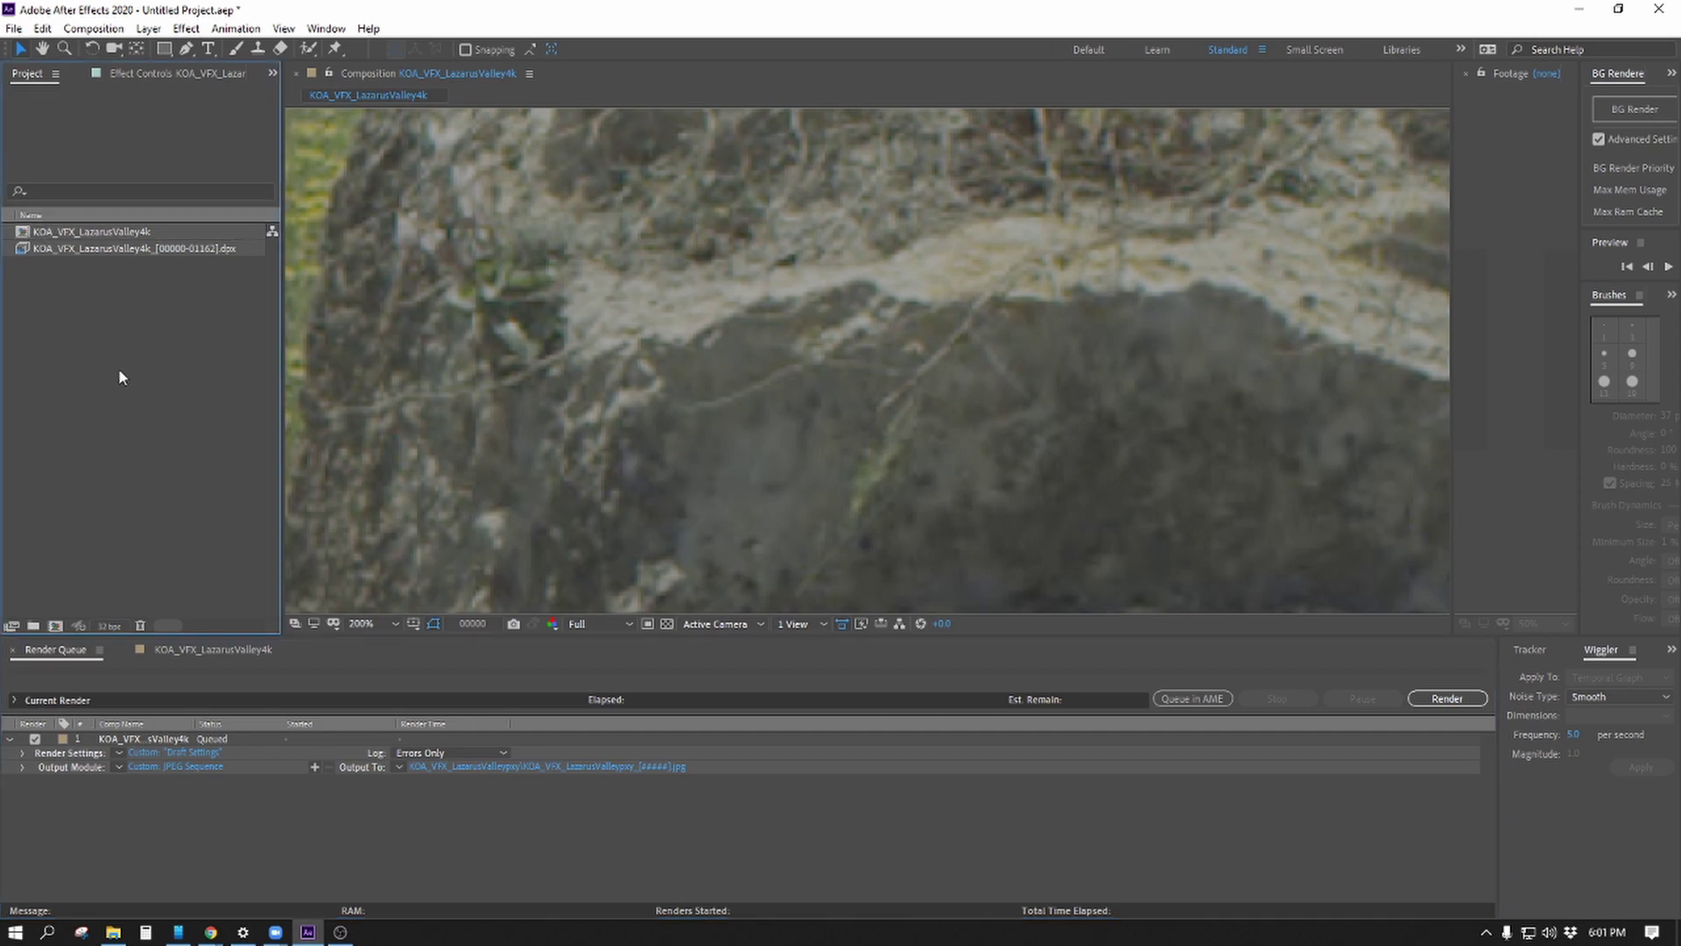
Render the queued JPEG sequence of the composition.
{"action": "left_click", "coordinate": [650, 870]}
{"action": "left_click", "coordinate": [1480, 699]}
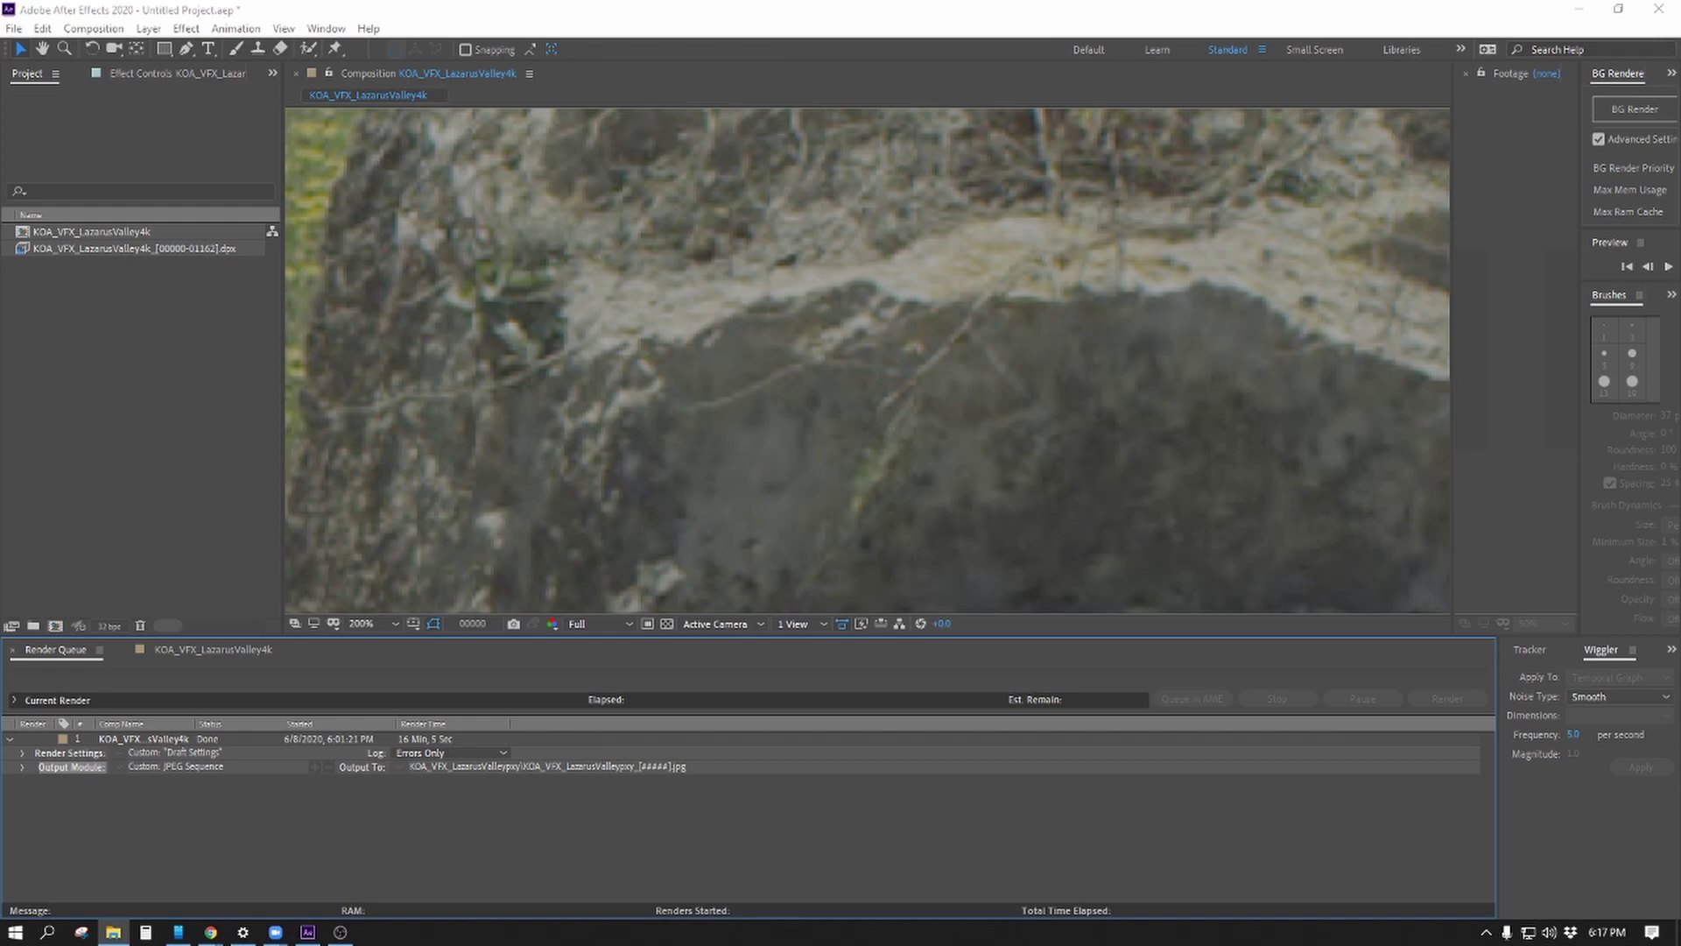
Switch to File Explorer and compare frame file sizes in the KOA_VFX_LazarusValleypxy and KOA_VFX_LazarusValley4k folders in assets, and hide the window.
{"action": "left_click", "coordinate": [113, 932]}
{"action": "left_click_drag", "start_coordinate": [732, 266], "coordinate": [1283, 98]}
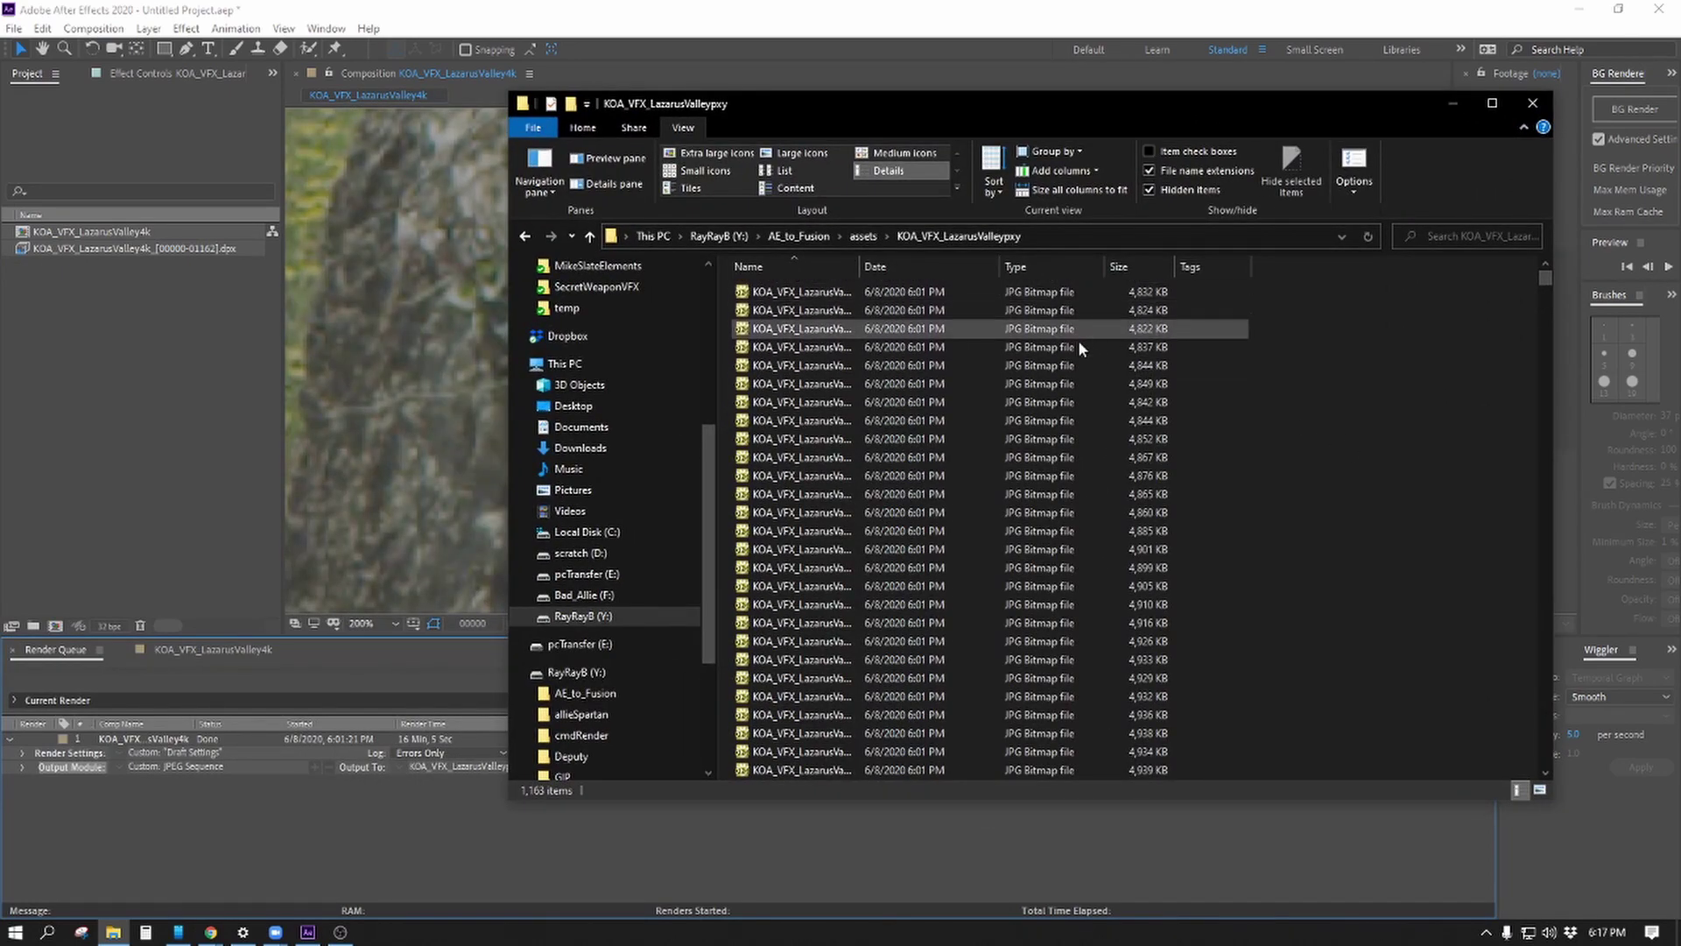
{"action": "left_click", "coordinate": [861, 236]}
{"action": "double_click", "coordinate": [804, 324]}
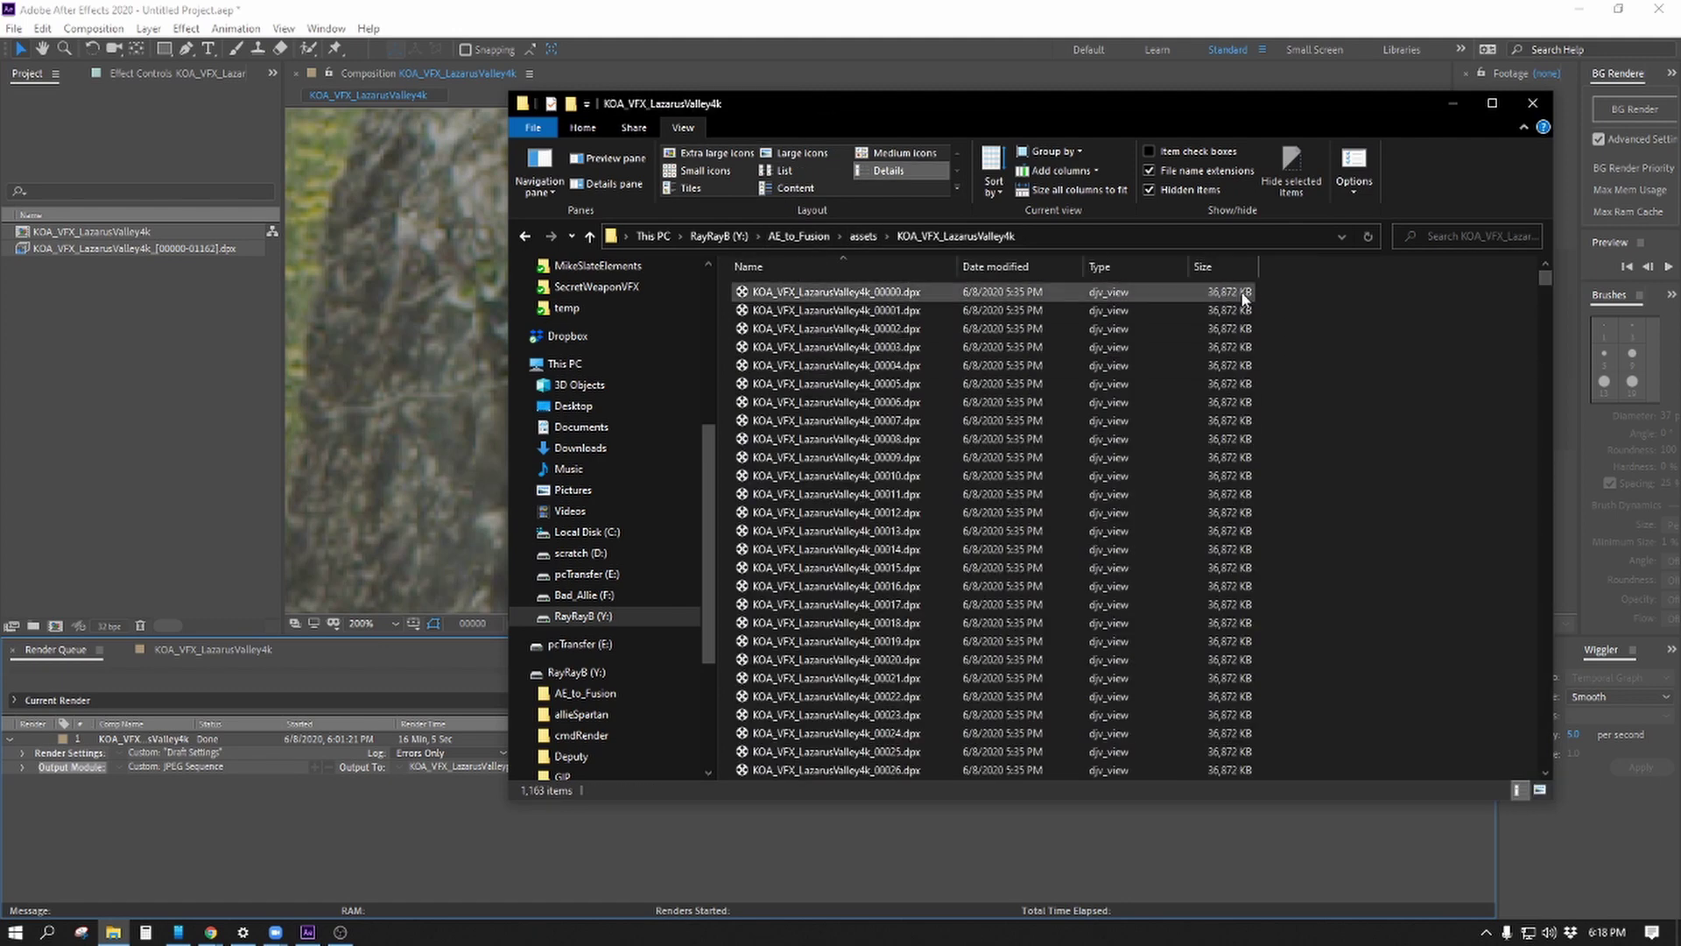
{"action": "left_click", "coordinate": [863, 236]}
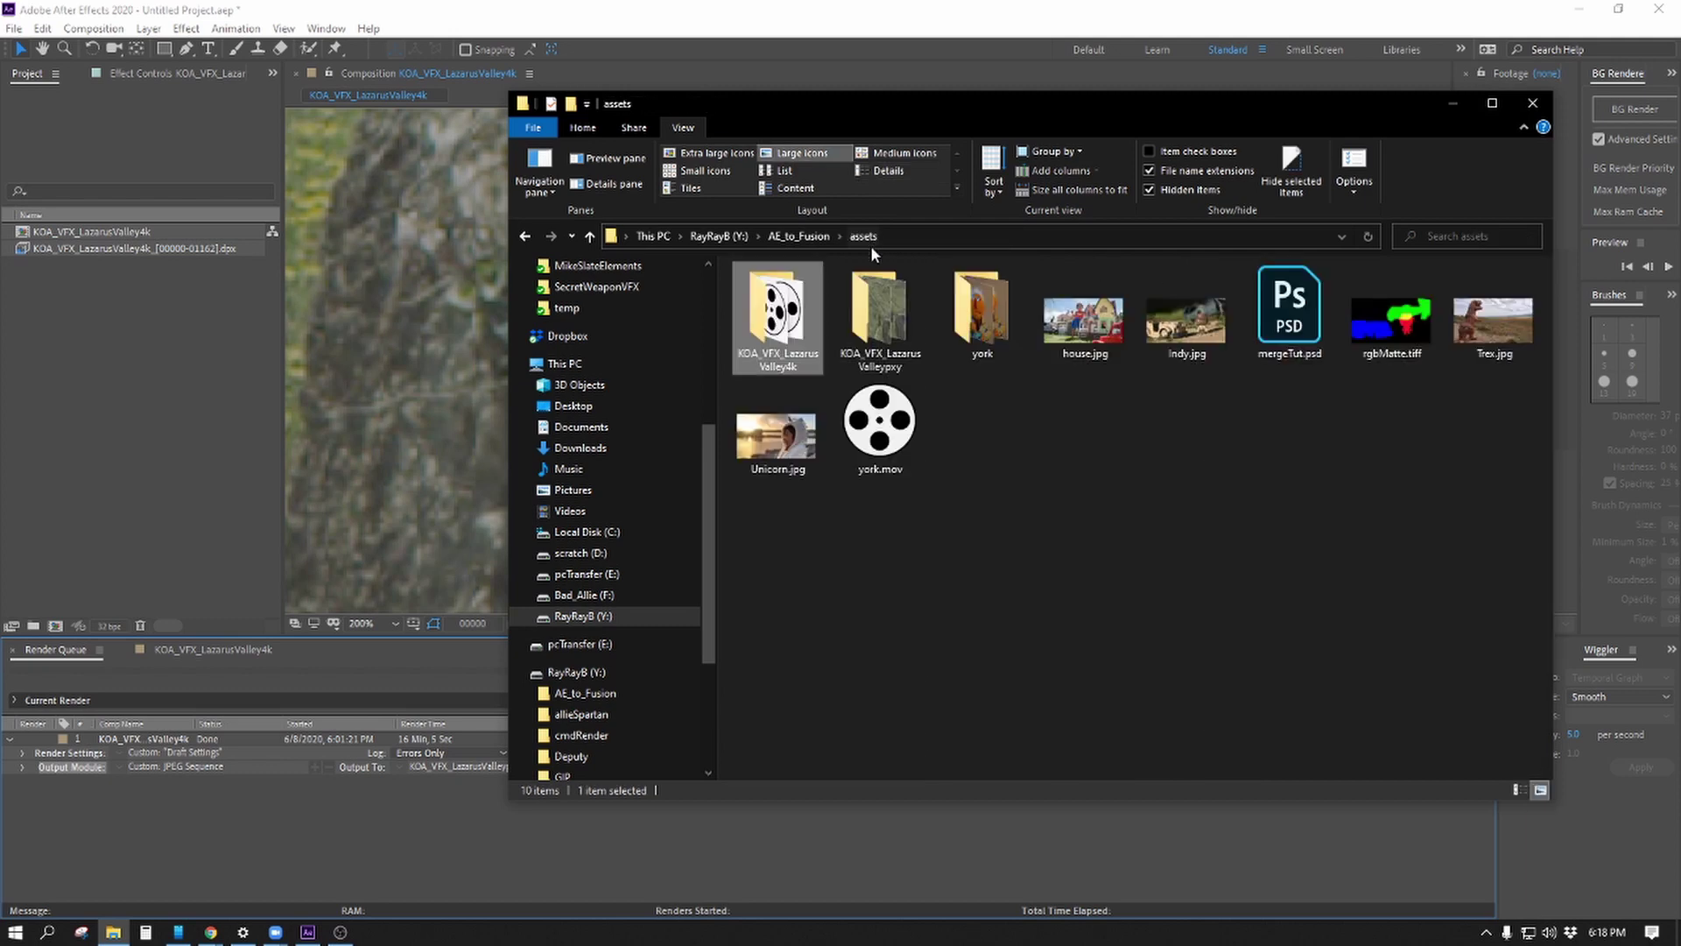
{"action": "double_click", "coordinate": [851, 296]}
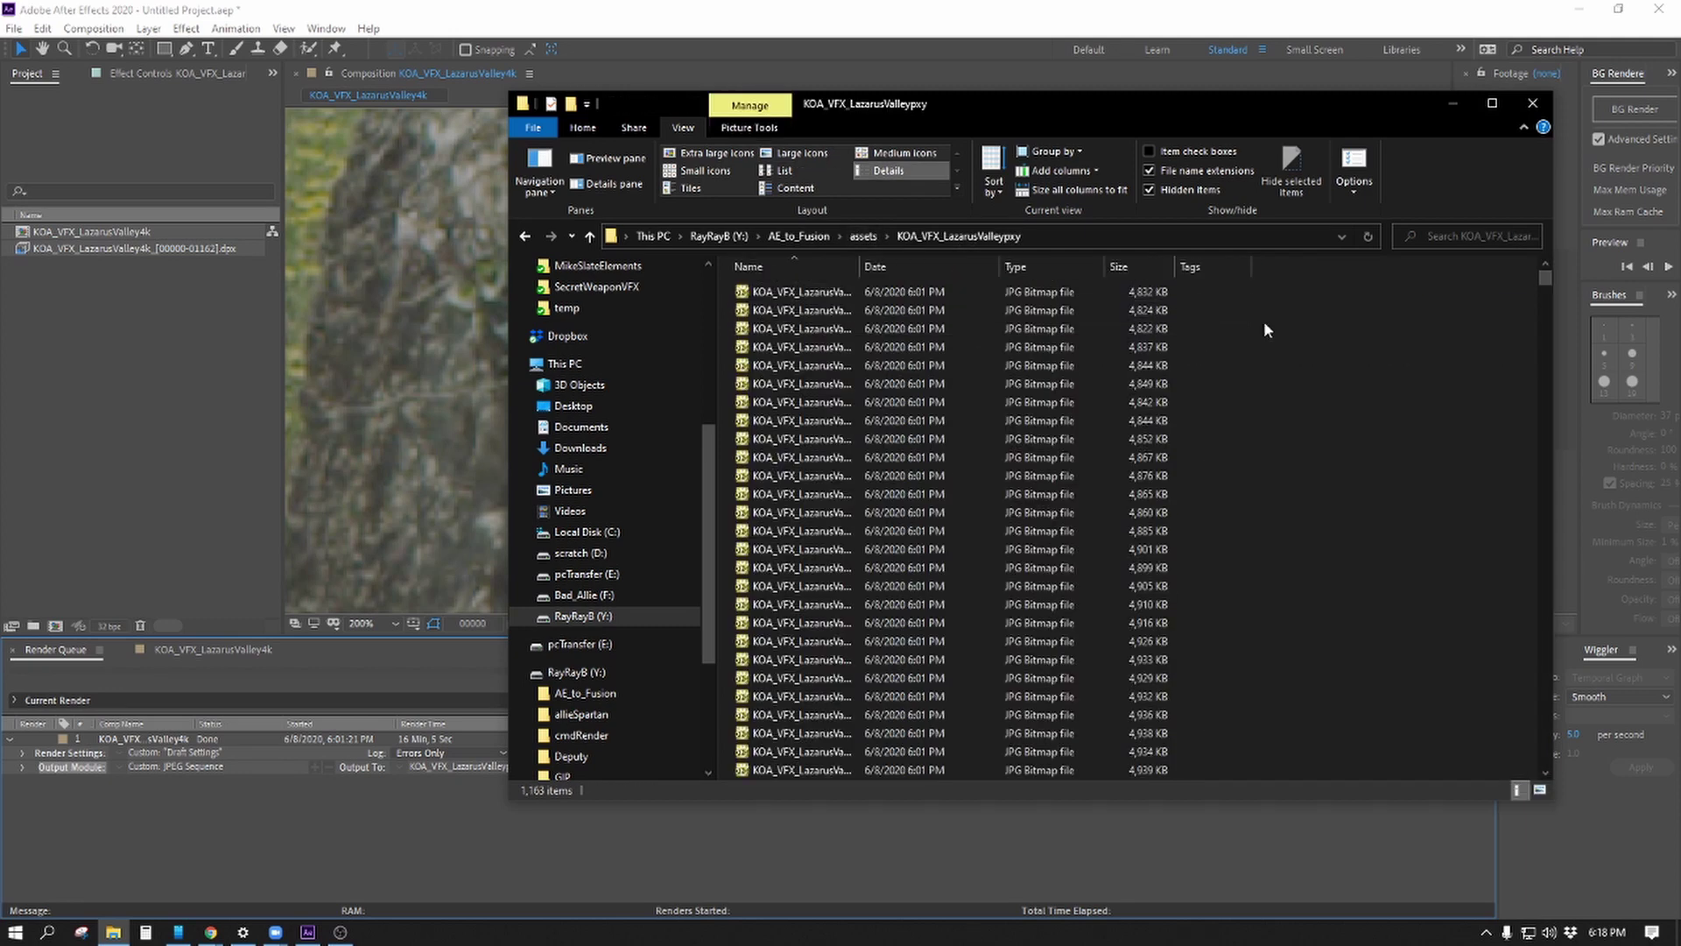
{"action": "left_click", "coordinate": [1453, 105]}
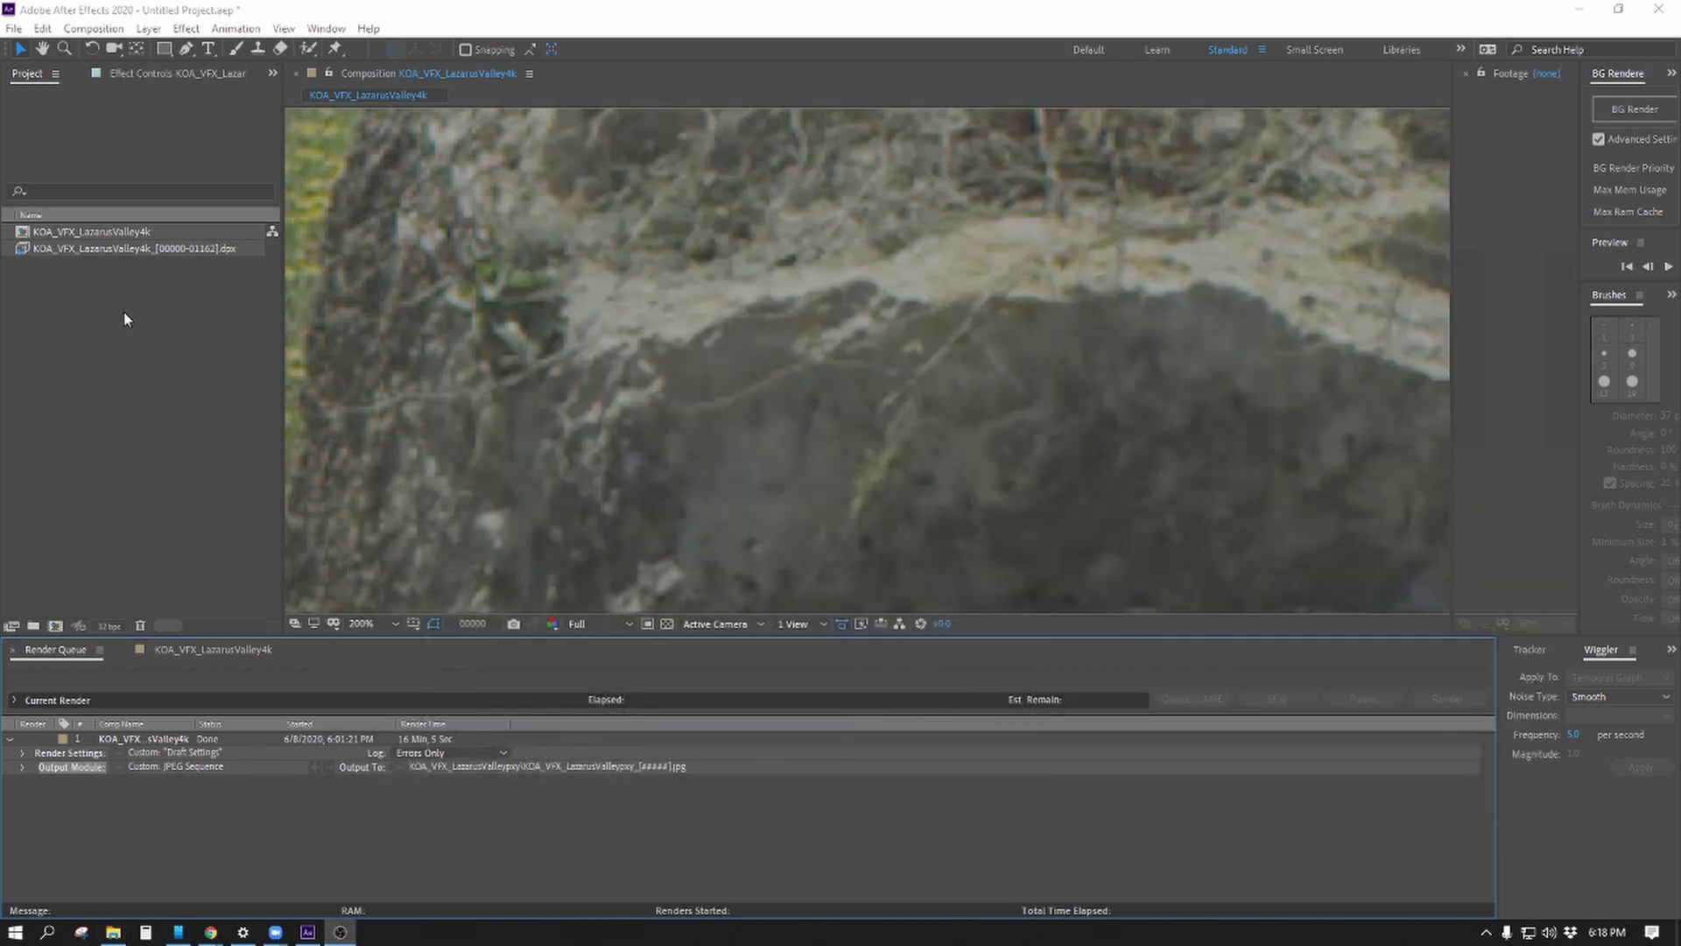
Set the JPEG sequence starting at KOA_VFX_LazarusValleypxy_00000.jpg as the proxy for the KOA_VFX_LazarusValley4k DPX footage.
{"action": "left_click", "coordinate": [105, 249]}
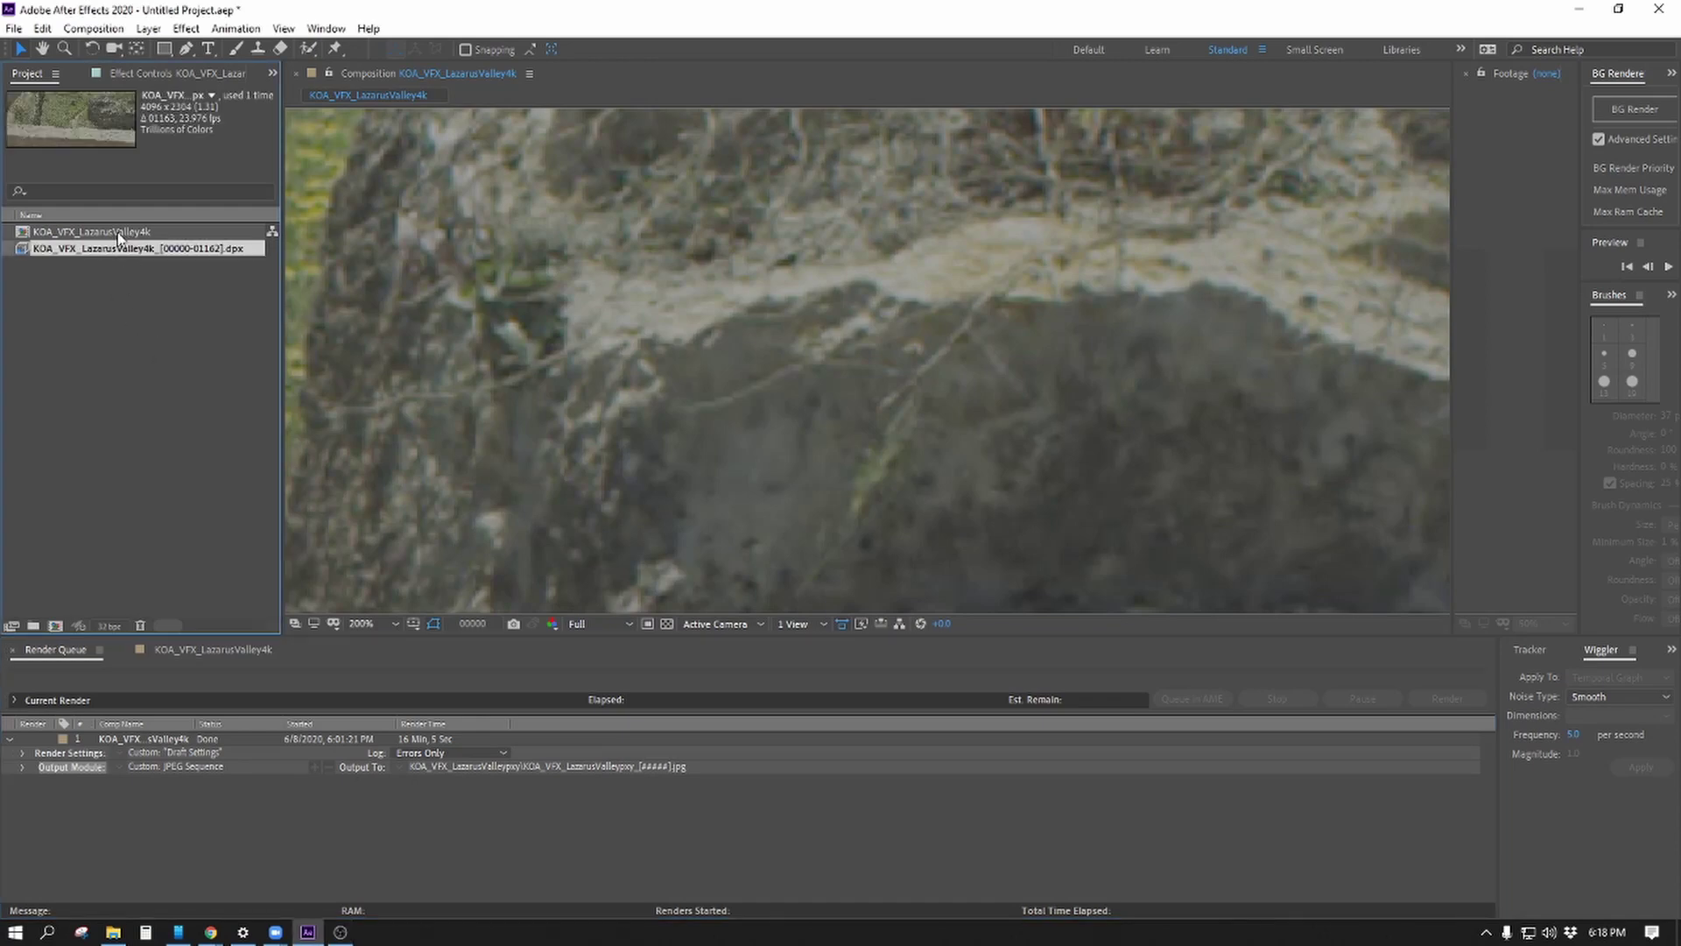
{"action": "right_click", "coordinate": [74, 251]}
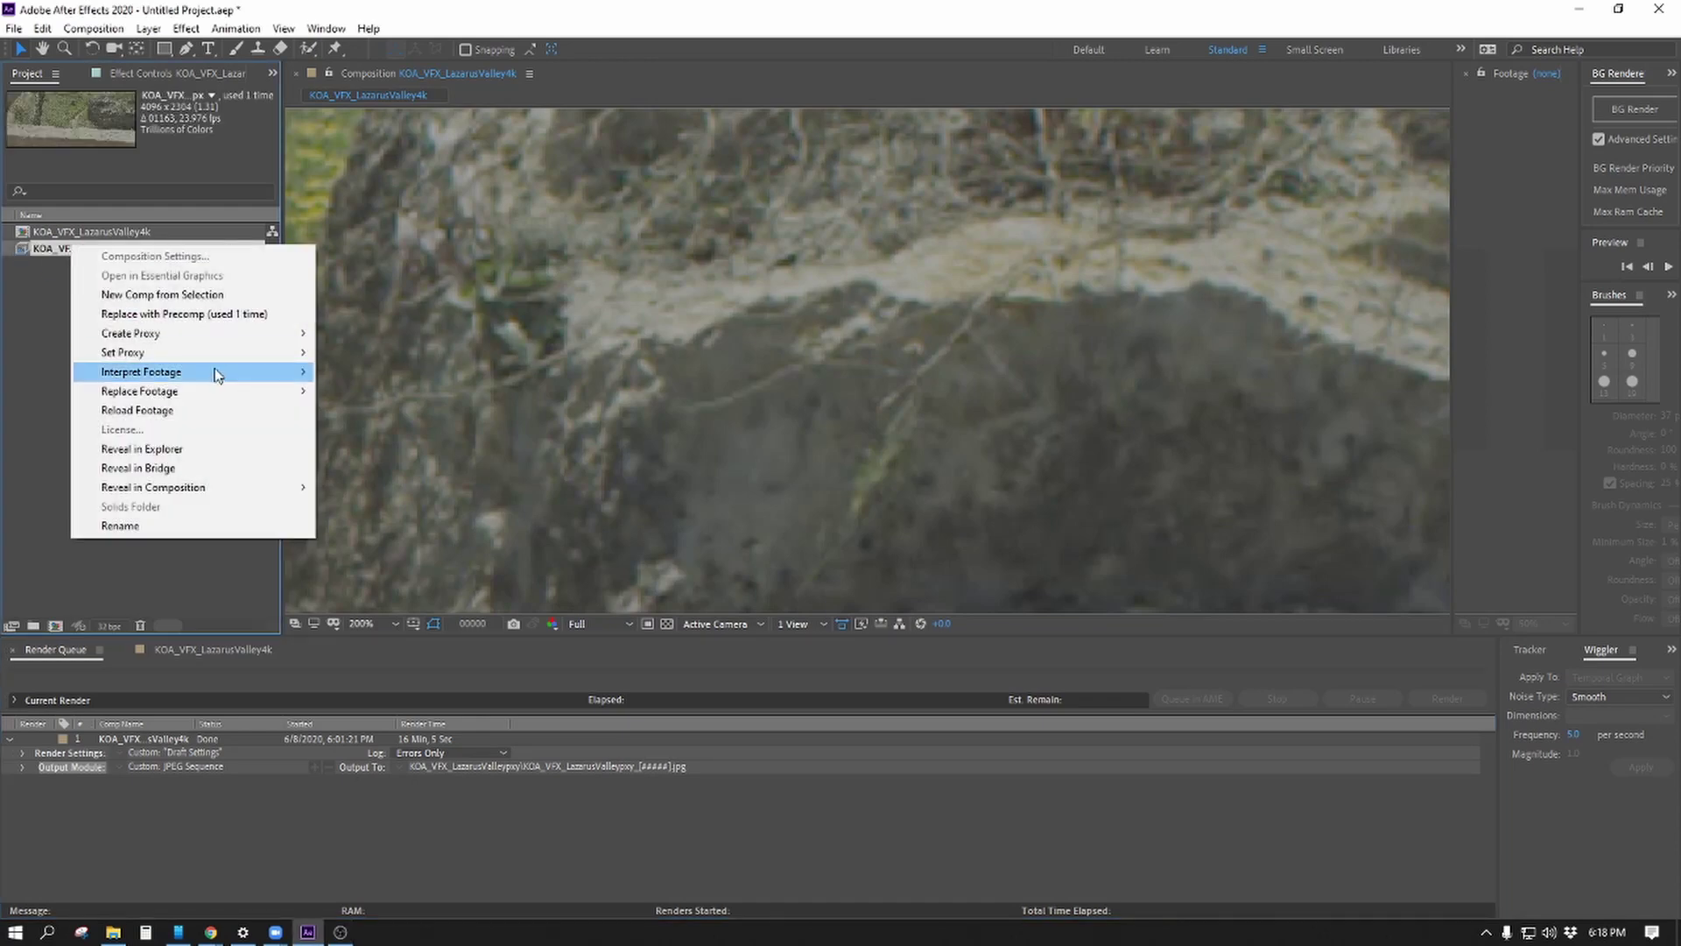
{"action": "mouse_move", "coordinate": [224, 352]}
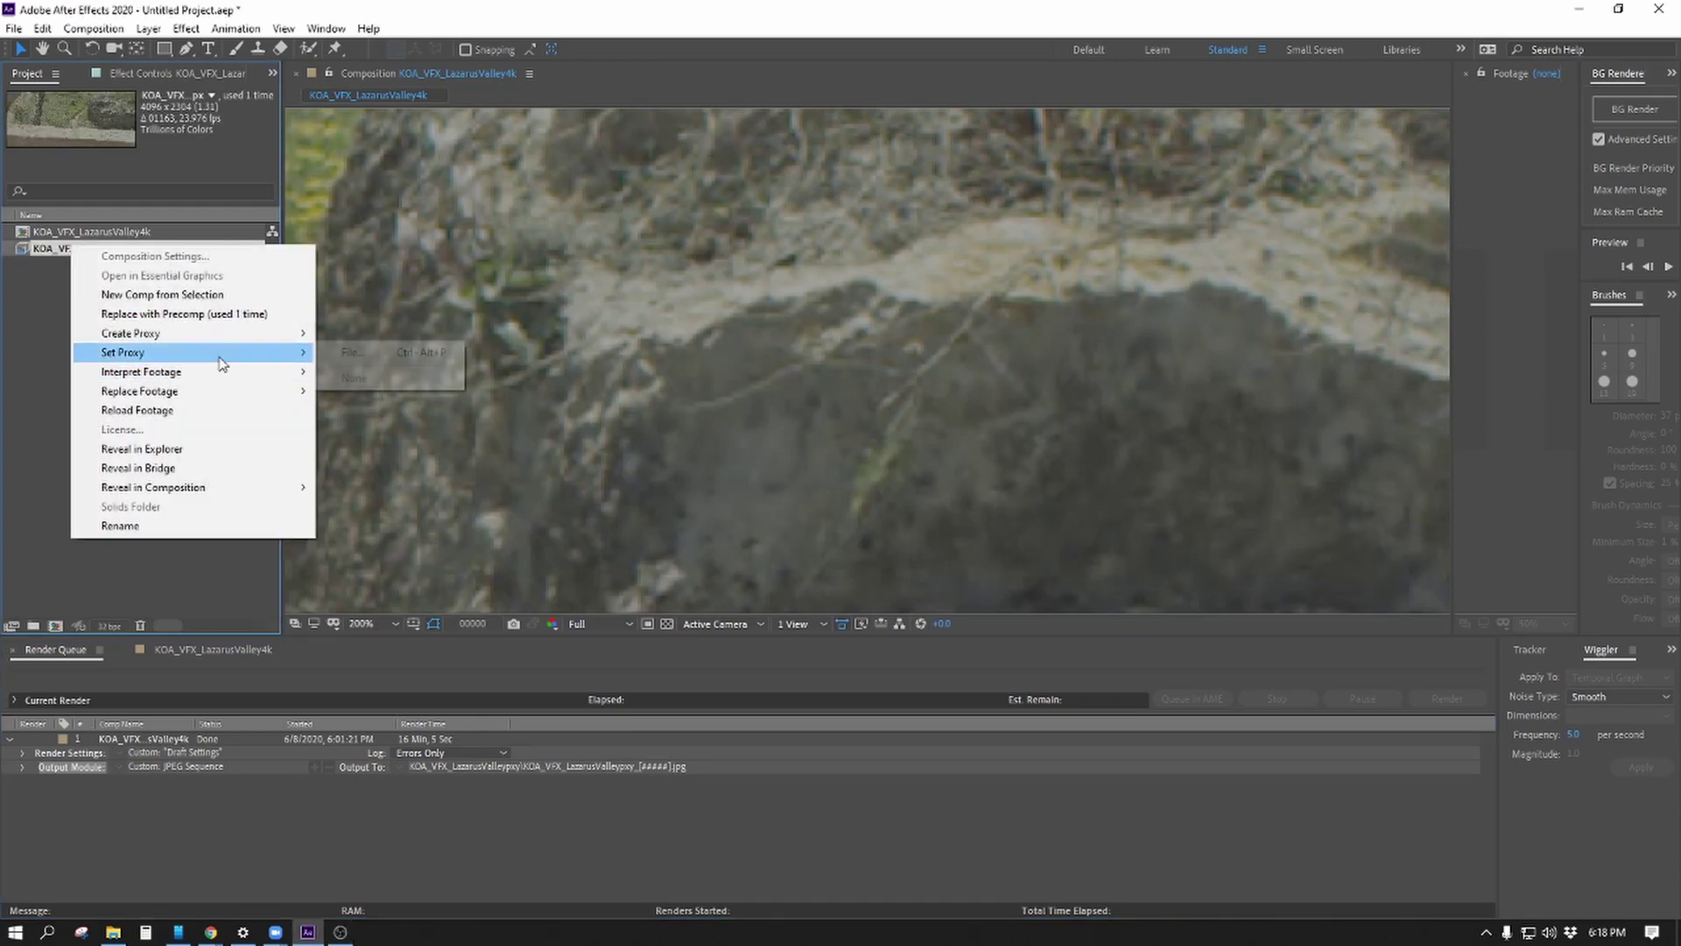
{"action": "left_click", "coordinate": [394, 354]}
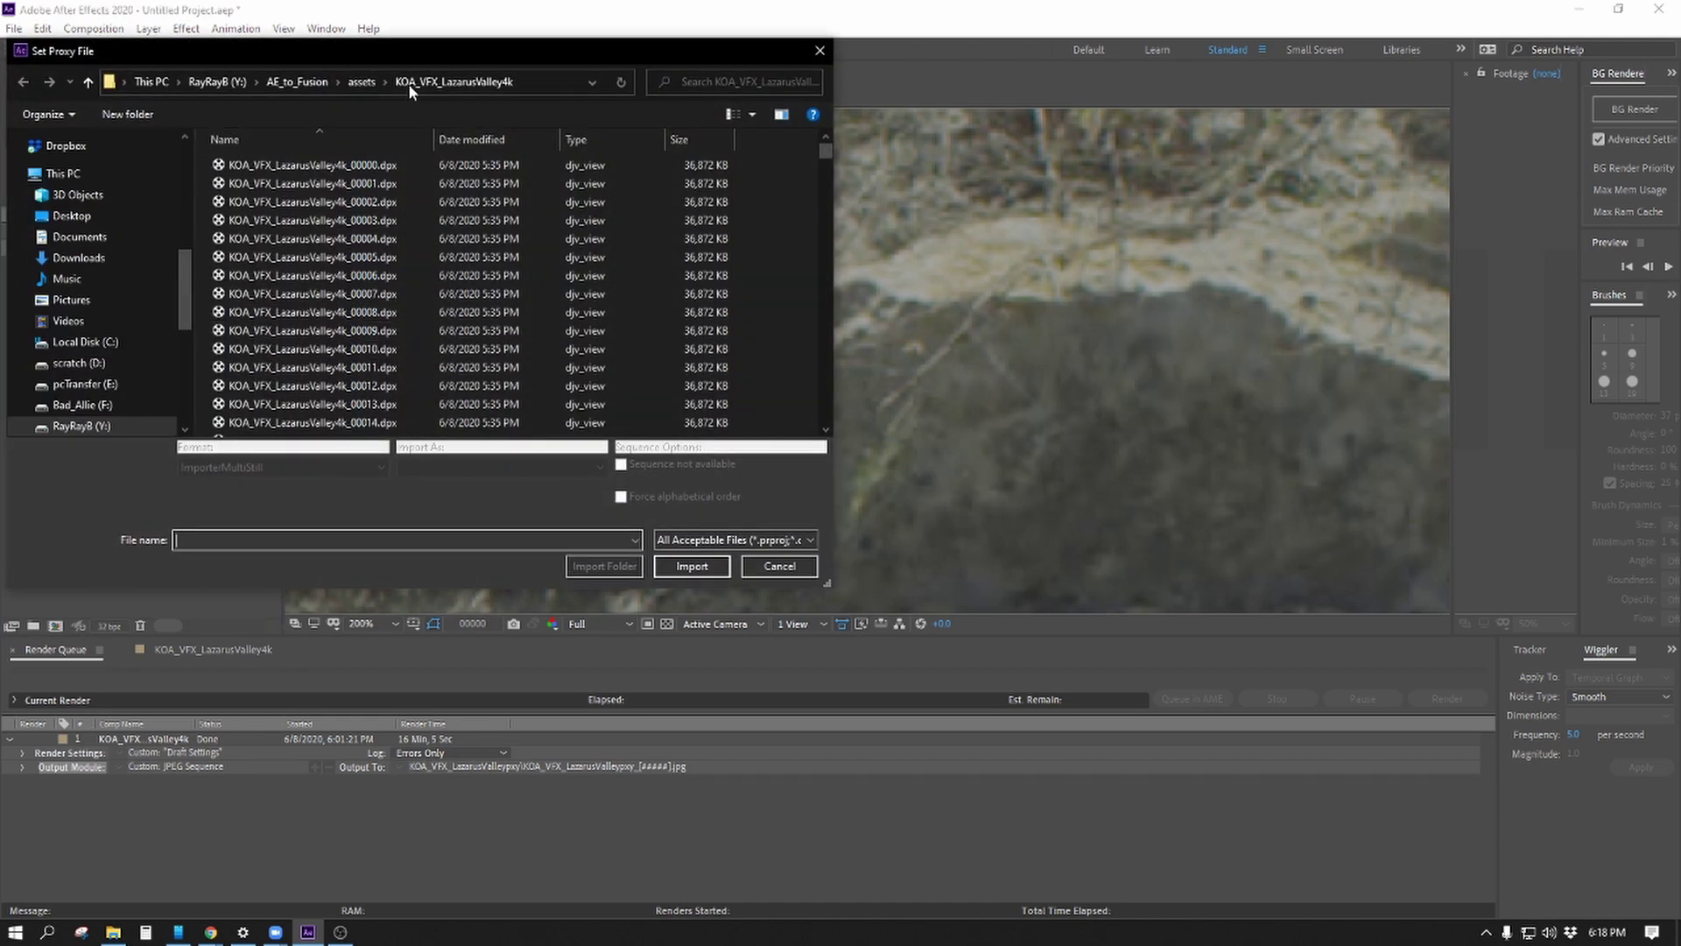
{"action": "left_click", "coordinate": [371, 82]}
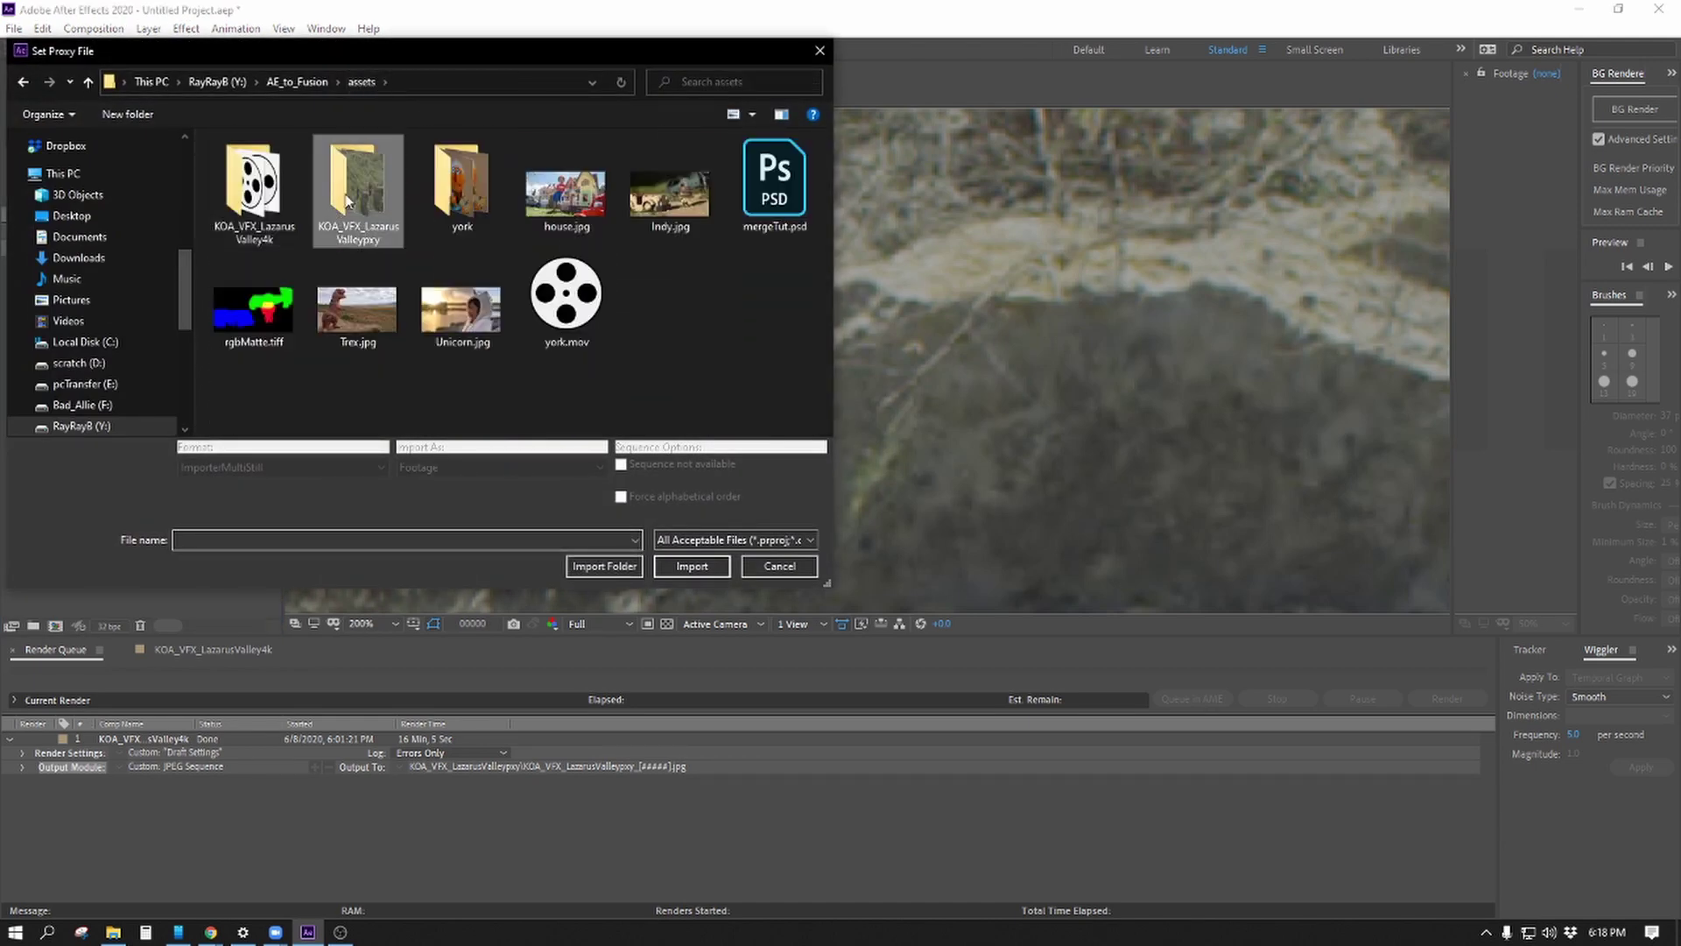
{"action": "double_click", "coordinate": [348, 202]}
{"action": "left_click", "coordinate": [272, 230]}
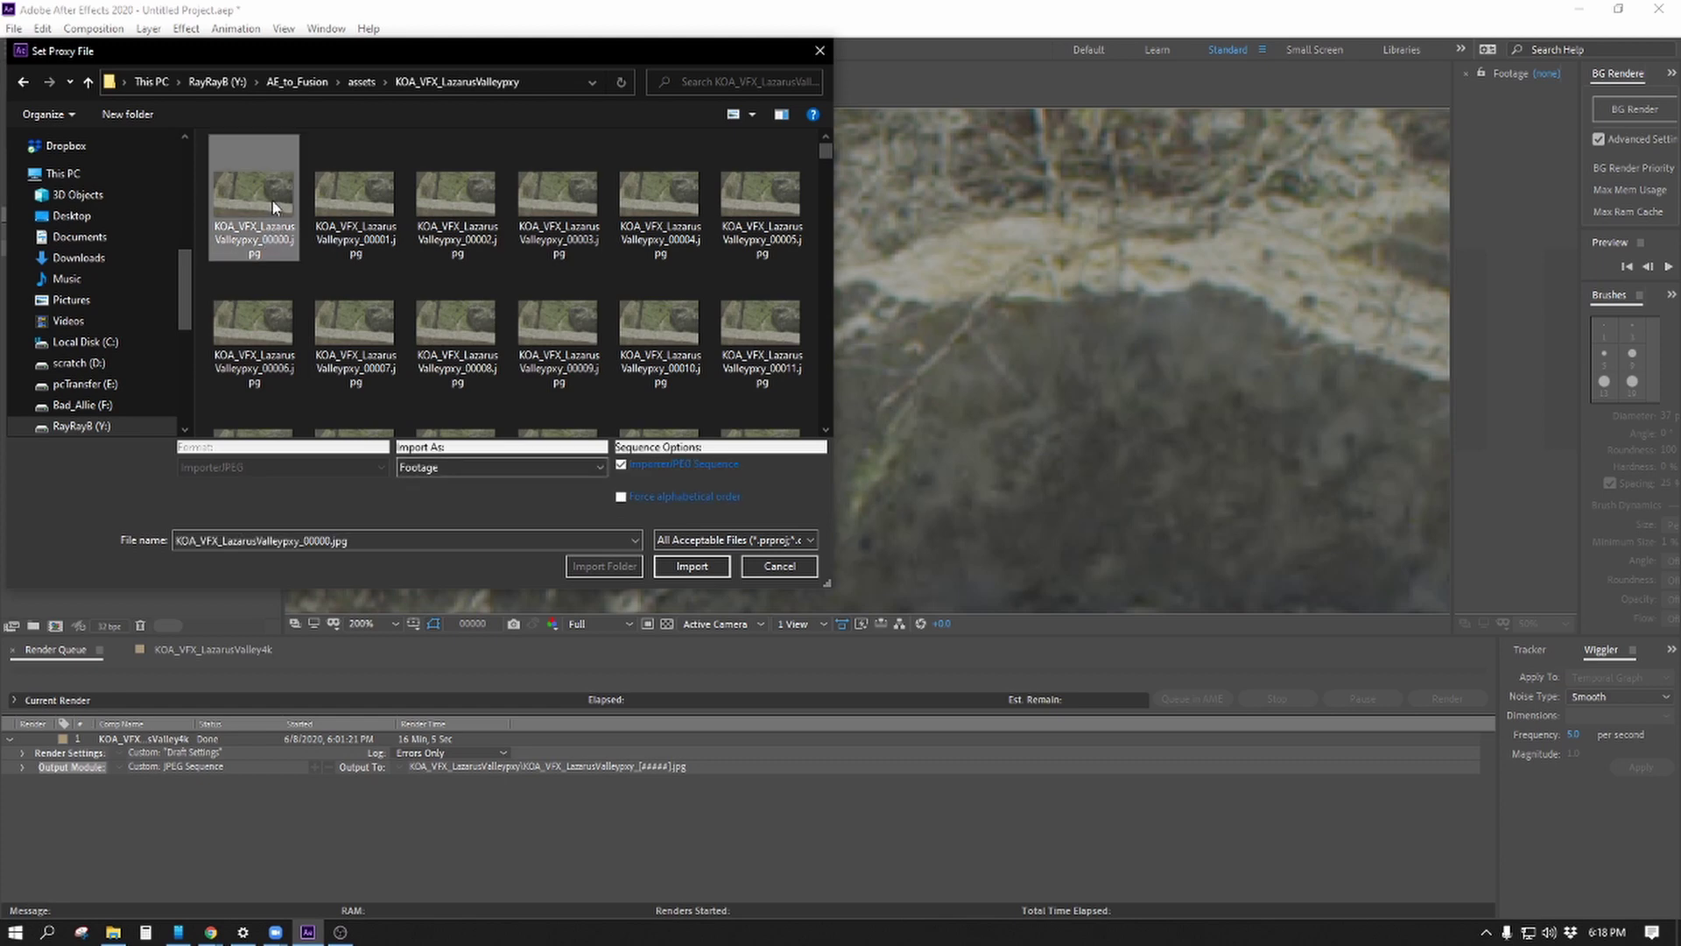
{"action": "left_click", "coordinate": [669, 567]}
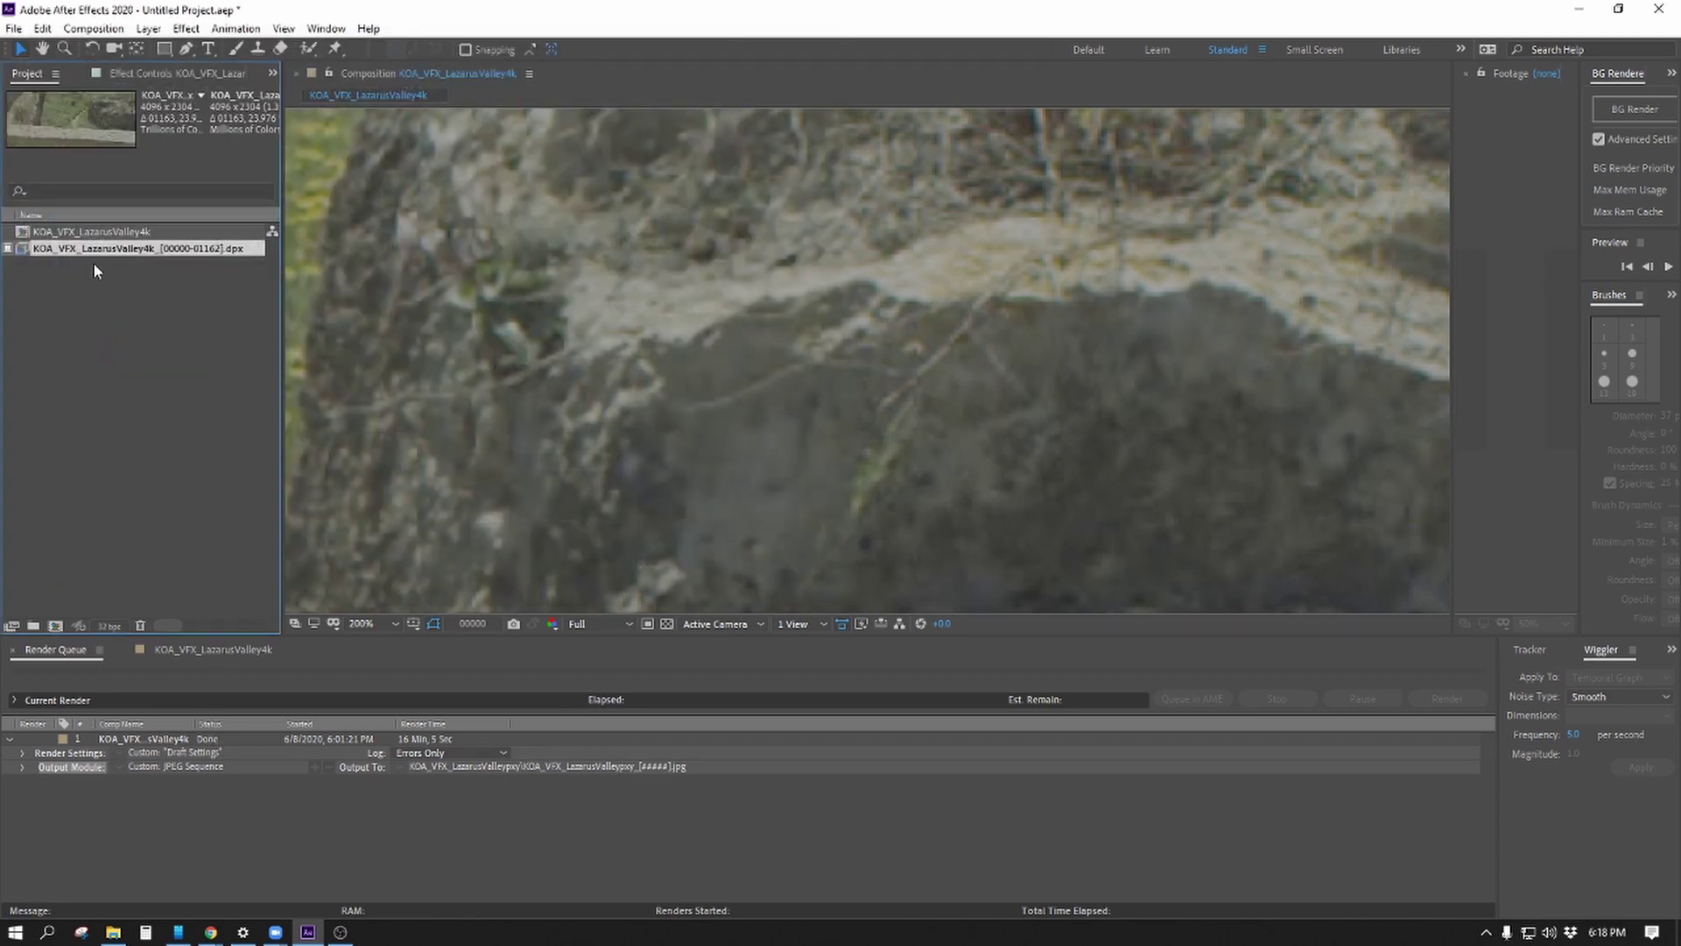
Widen the project item list and select the DPX footage to compare its original and proxy details.
{"action": "left_click", "coordinate": [8, 249]}
{"action": "left_click_drag", "start_coordinate": [279, 163], "coordinate": [448, 163]}
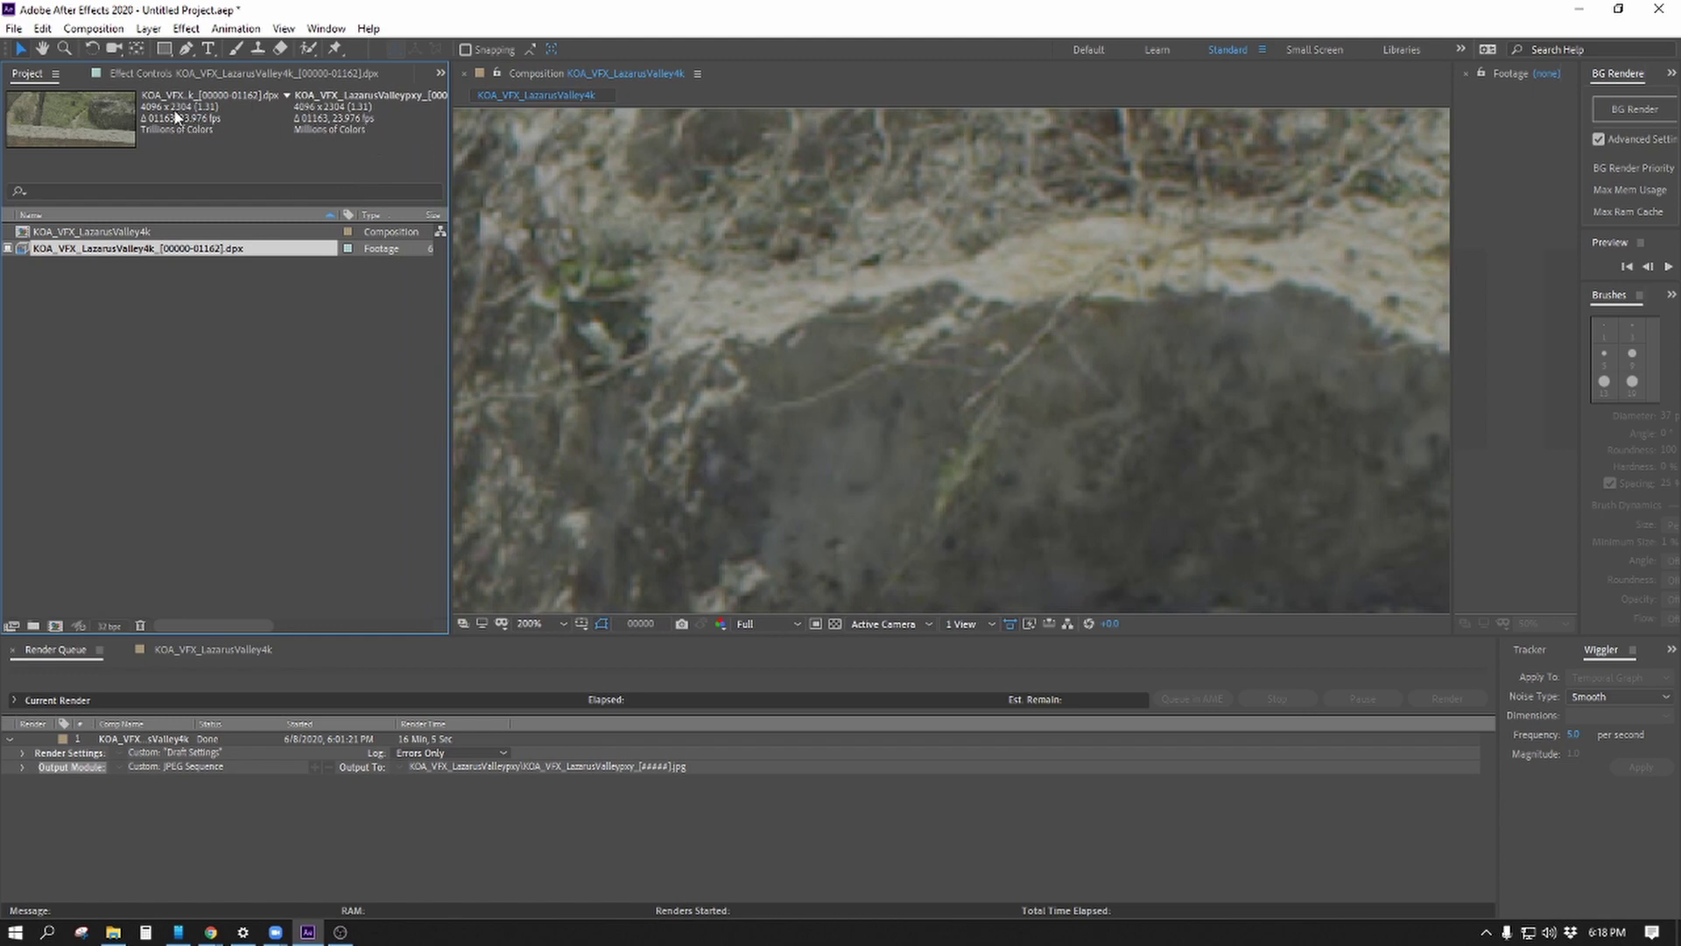
{"action": "left_click", "coordinate": [126, 326]}
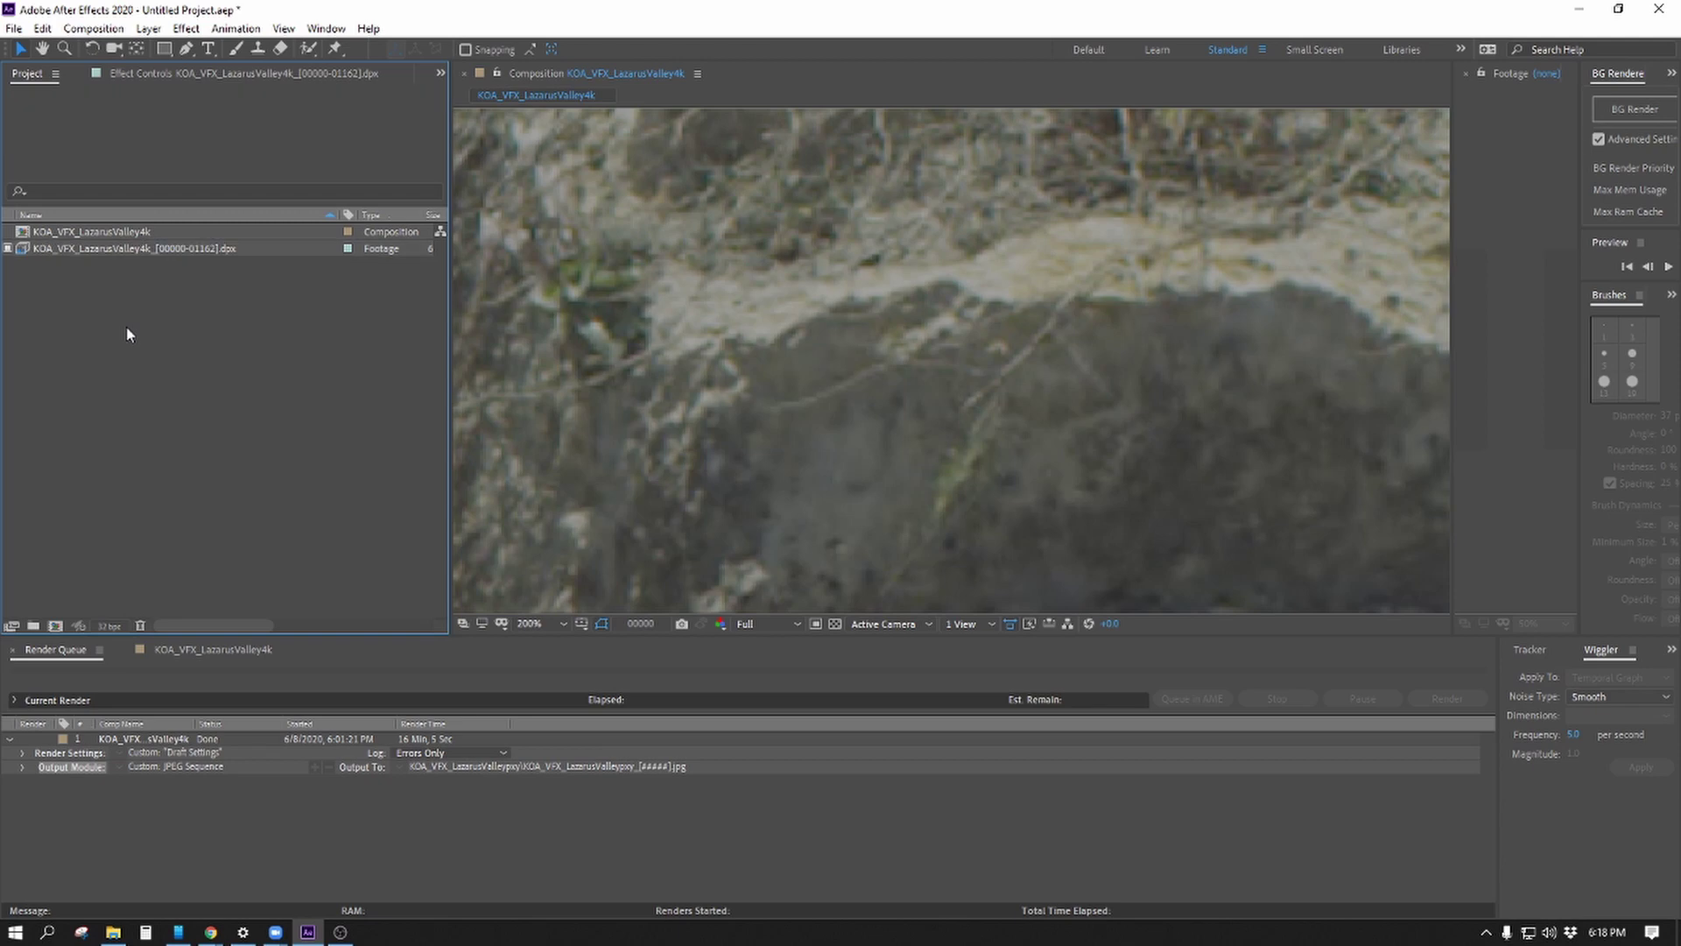
{"action": "left_click", "coordinate": [96, 249]}
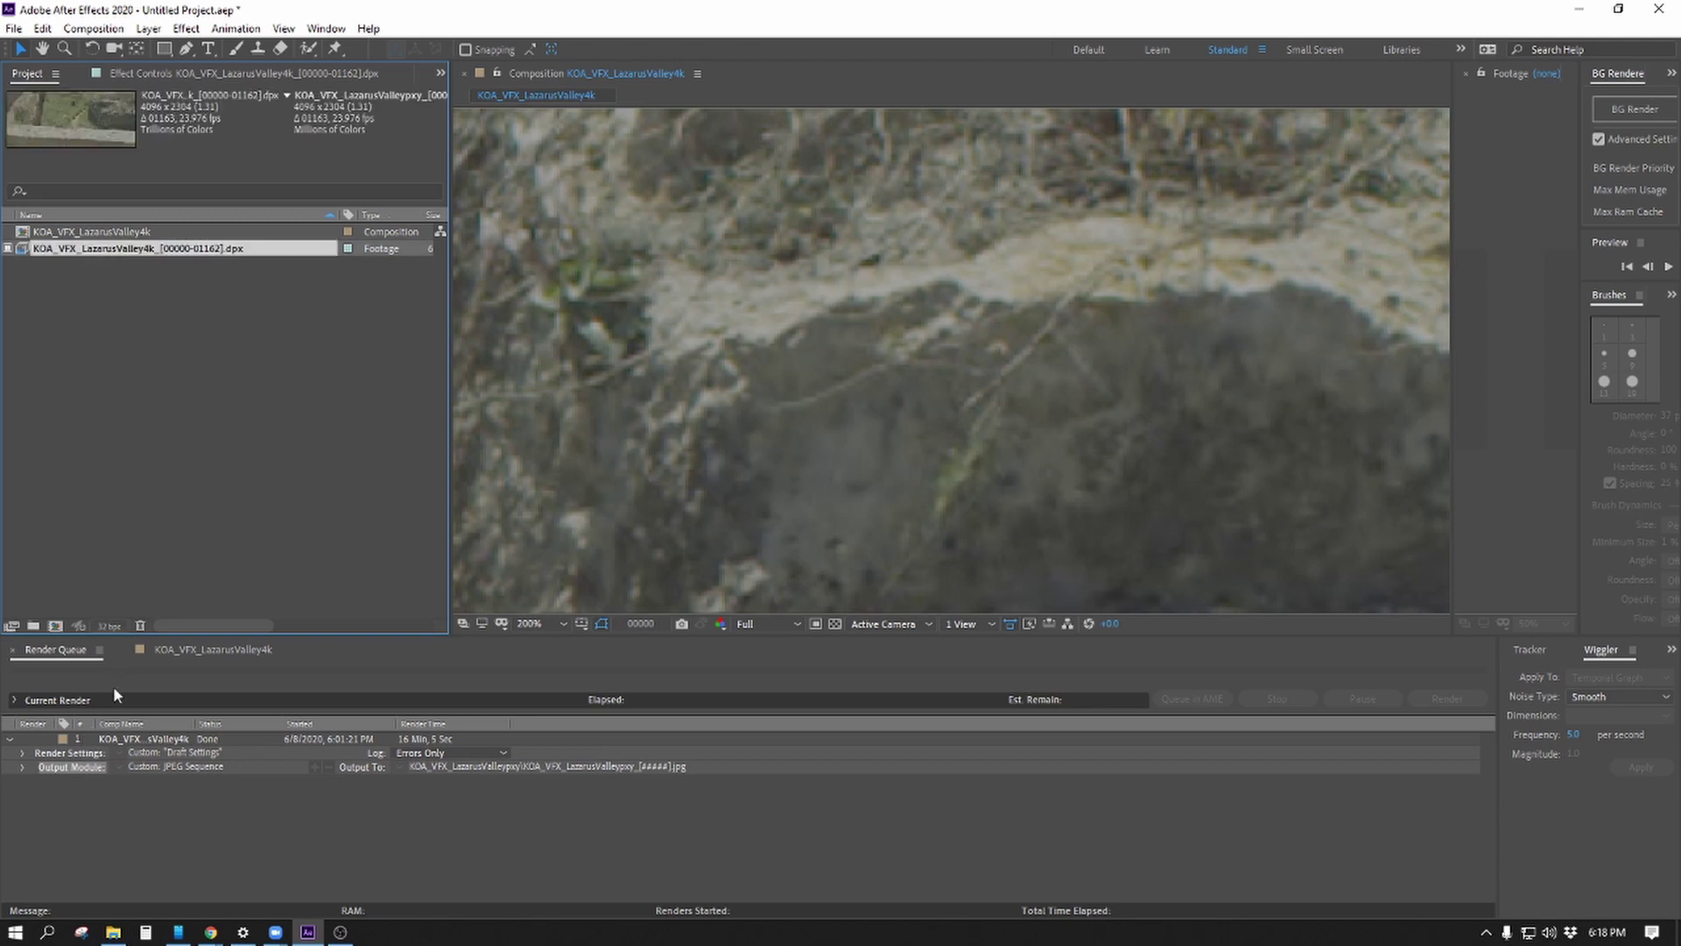
Show the KOA_VFX_LazarusValley4k timeline, scrub to frame 48 using the proxy, and view the composition at 25%.
{"action": "left_click", "coordinate": [201, 651]}
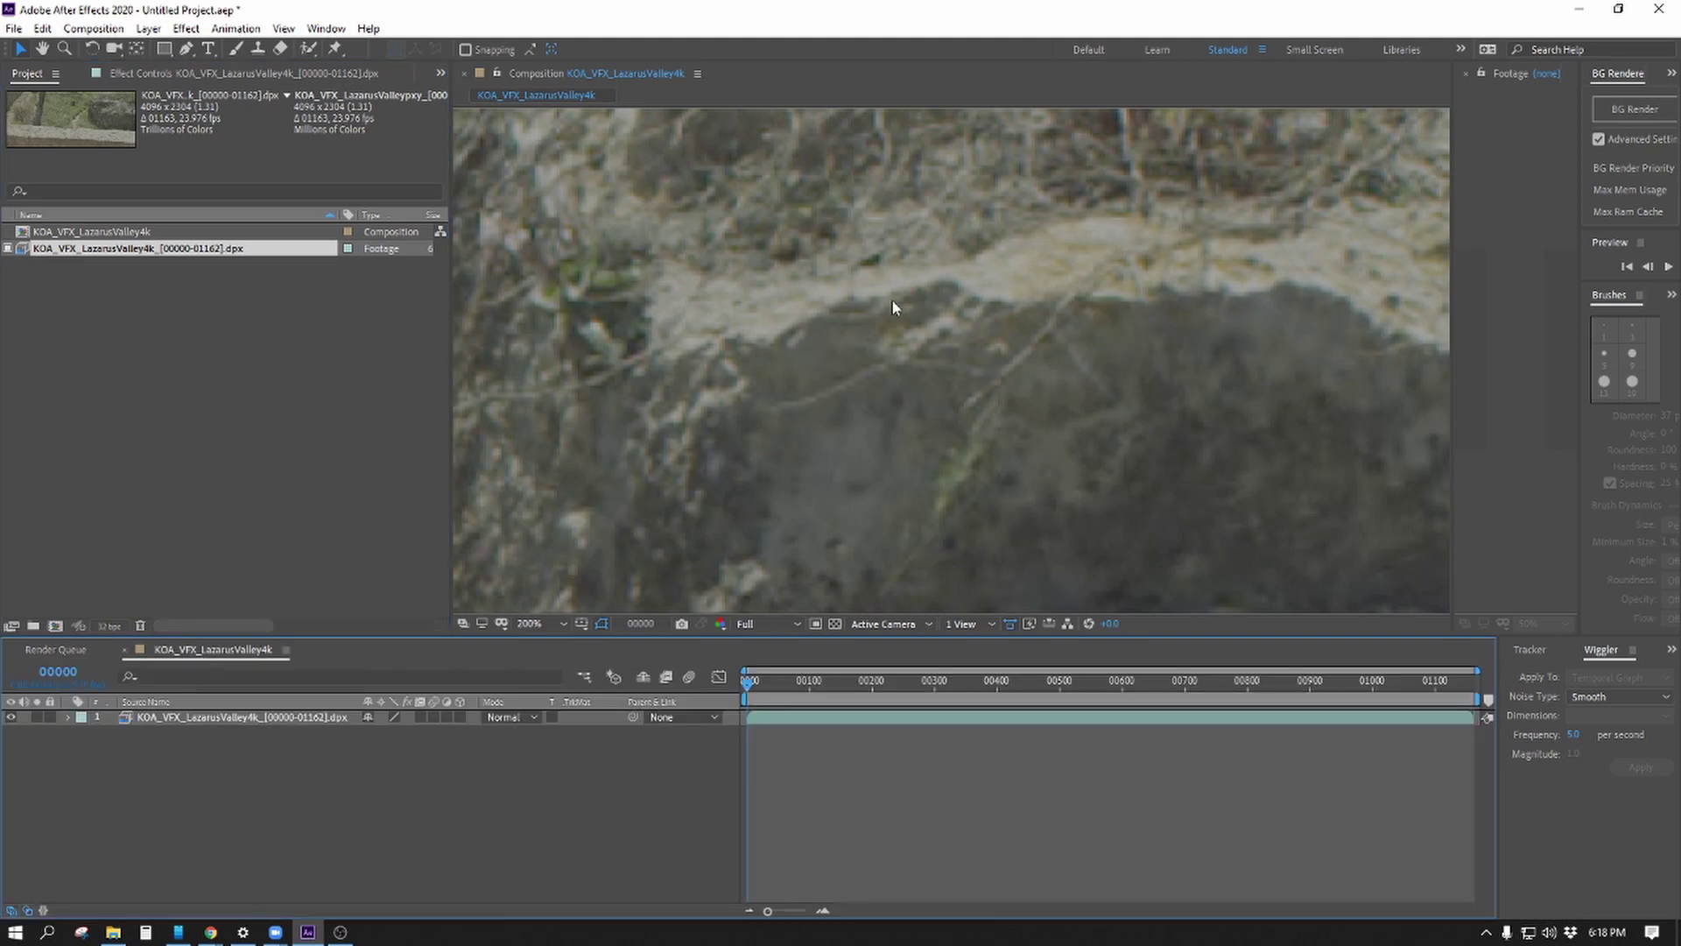
{"action": "scroll", "coordinate": [1074, 319], "scroll_direction": "down", "scroll_amount": 3}
{"action": "scroll", "coordinate": [1074, 319], "scroll_direction": "down", "scroll_amount": 1}
{"action": "scroll", "coordinate": [1074, 319], "scroll_direction": "up", "scroll_amount": 1}
{"action": "key", "text": "h"}
{"action": "left_click_drag", "start_coordinate": [656, 373], "coordinate": [884, 325]}
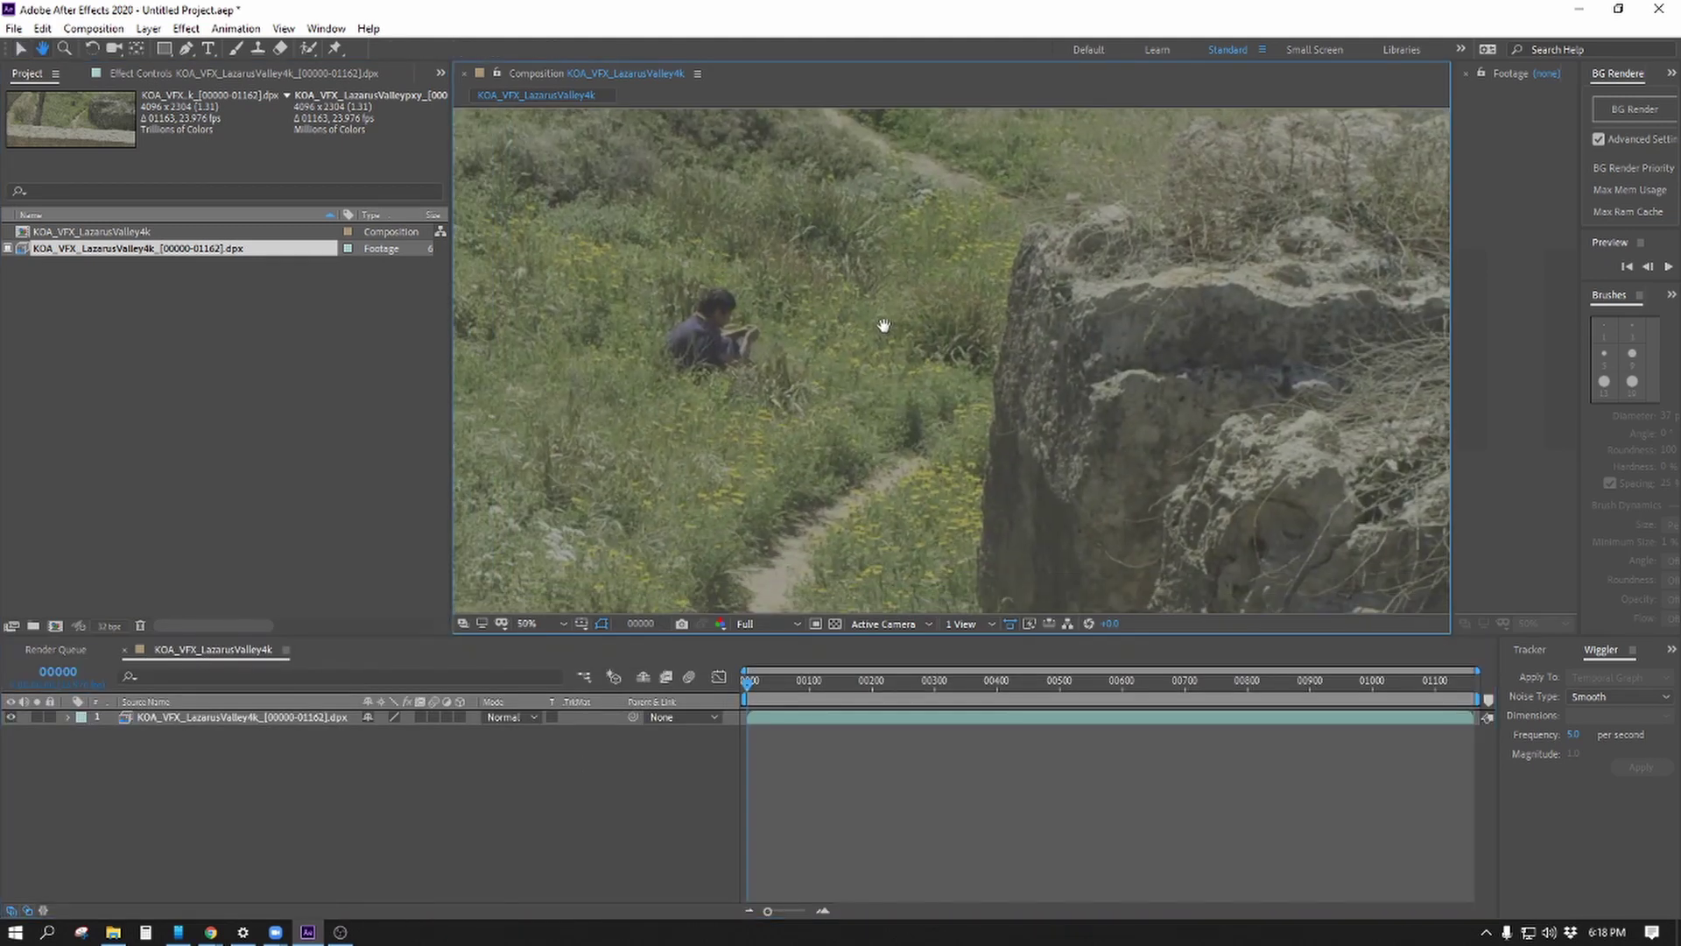
{"action": "key", "text": "v"}
{"action": "left_click_drag", "start_coordinate": [755, 687], "coordinate": [778, 639]}
{"action": "scroll", "coordinate": [807, 420], "scroll_direction": "down", "scroll_amount": 2}
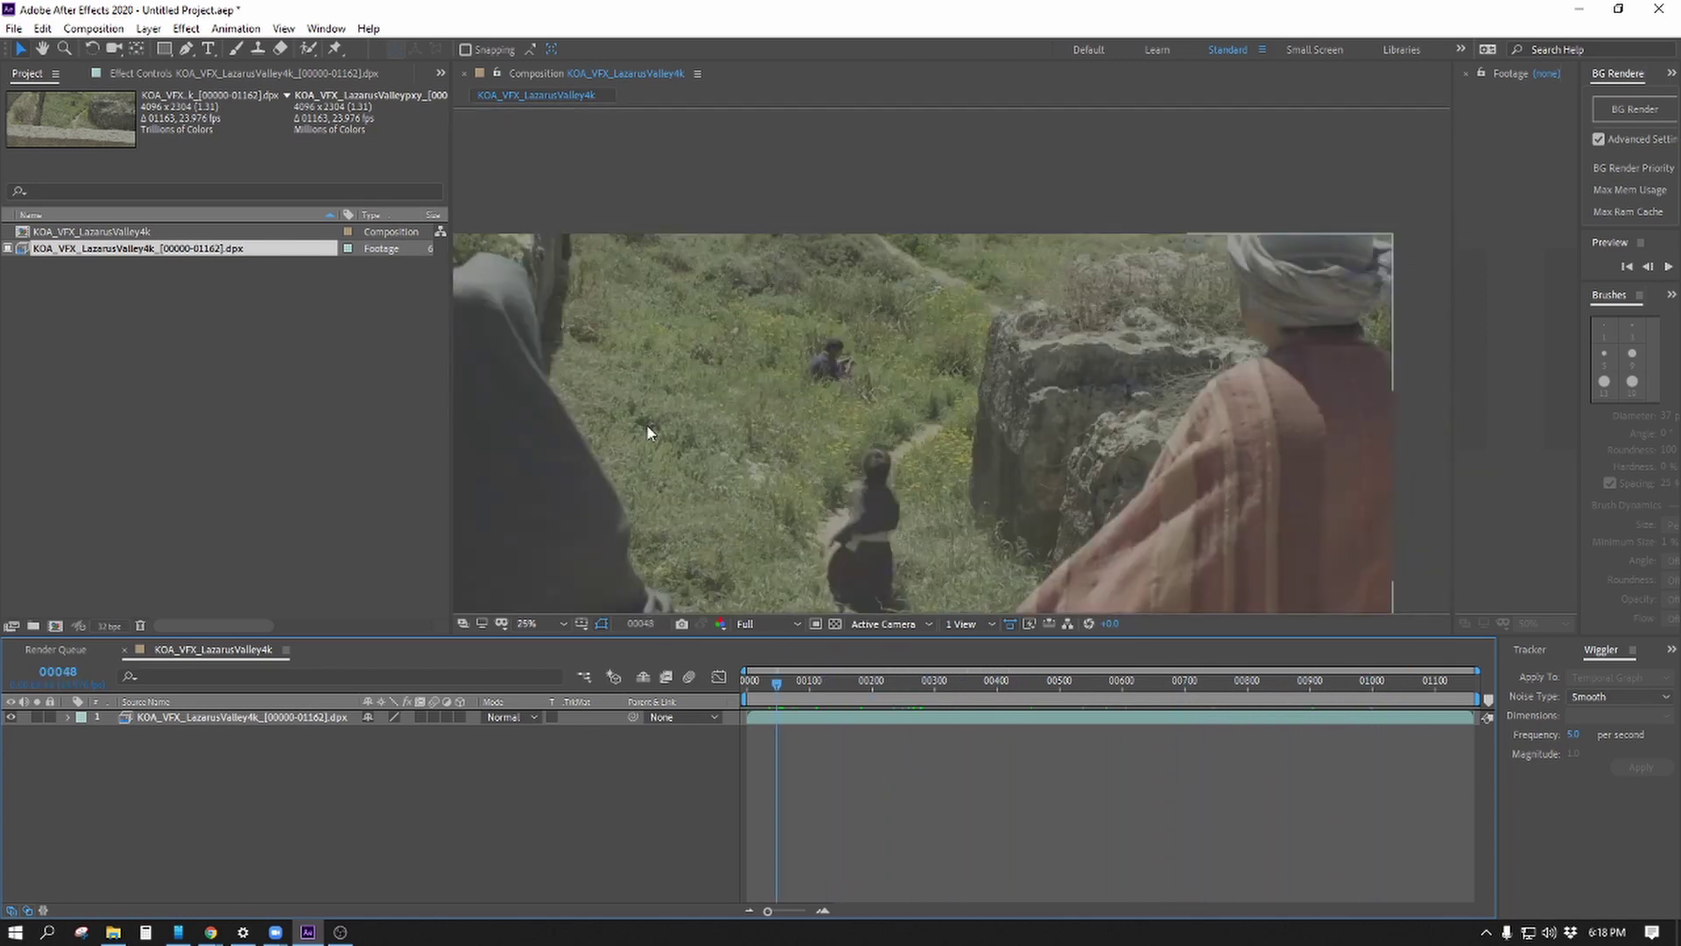
Play a preview of the composition with the proxy and stop it at frame 21.
{"action": "key", "text": "space"}
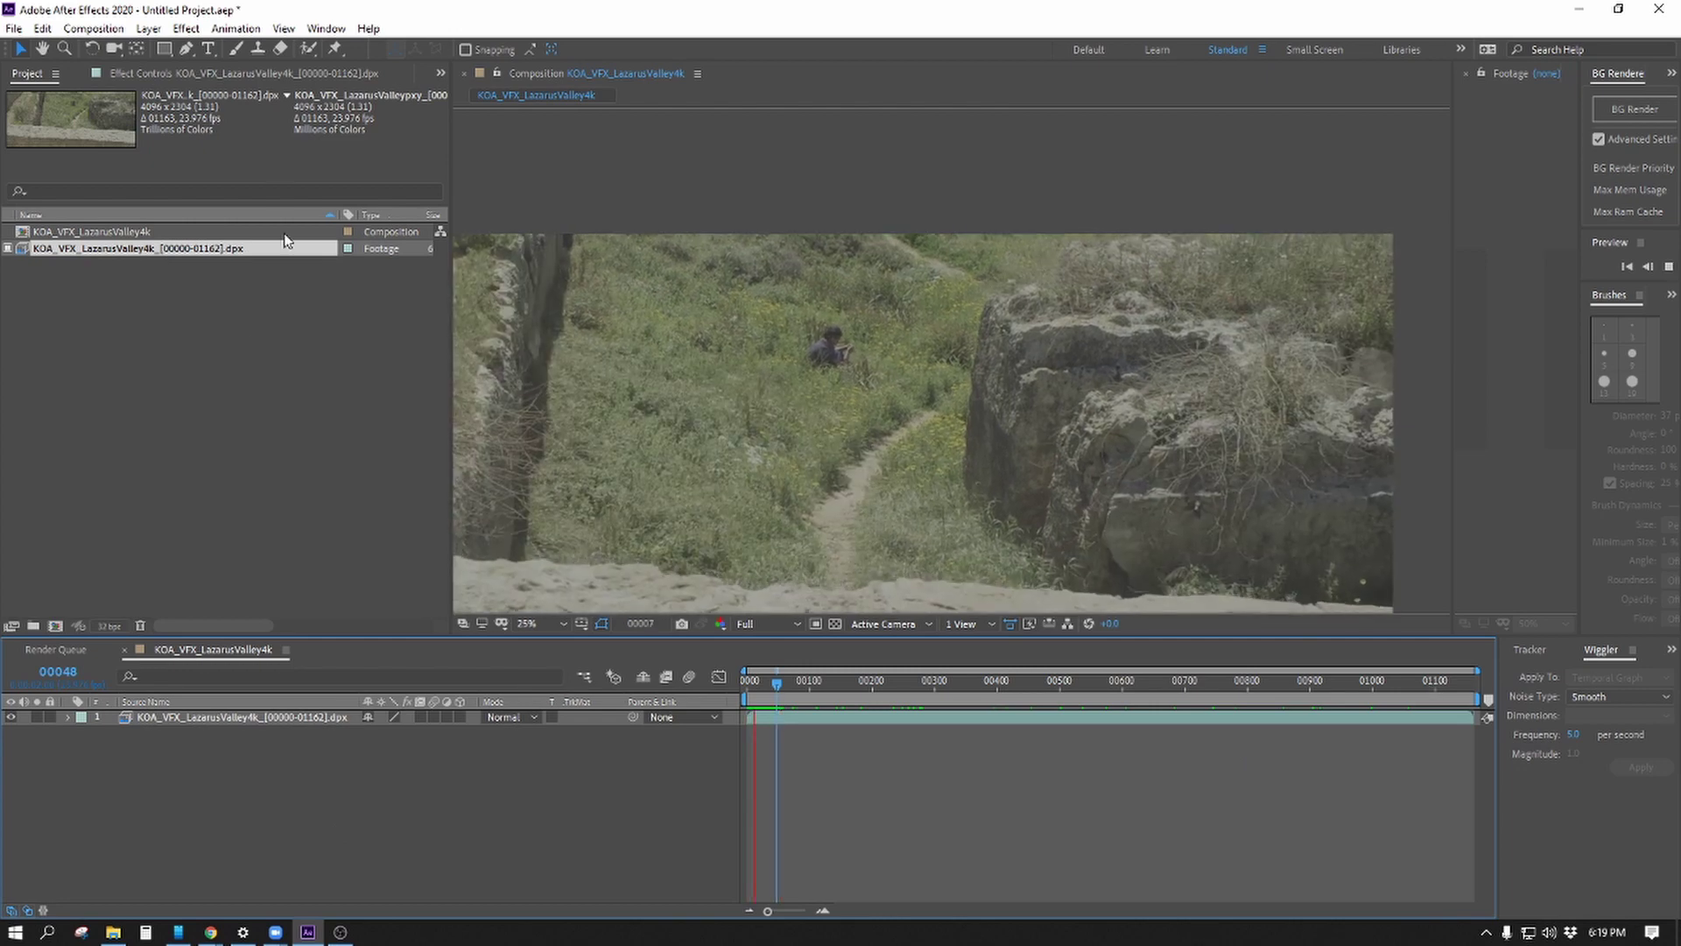
{"action": "left_click", "coordinate": [68, 650]}
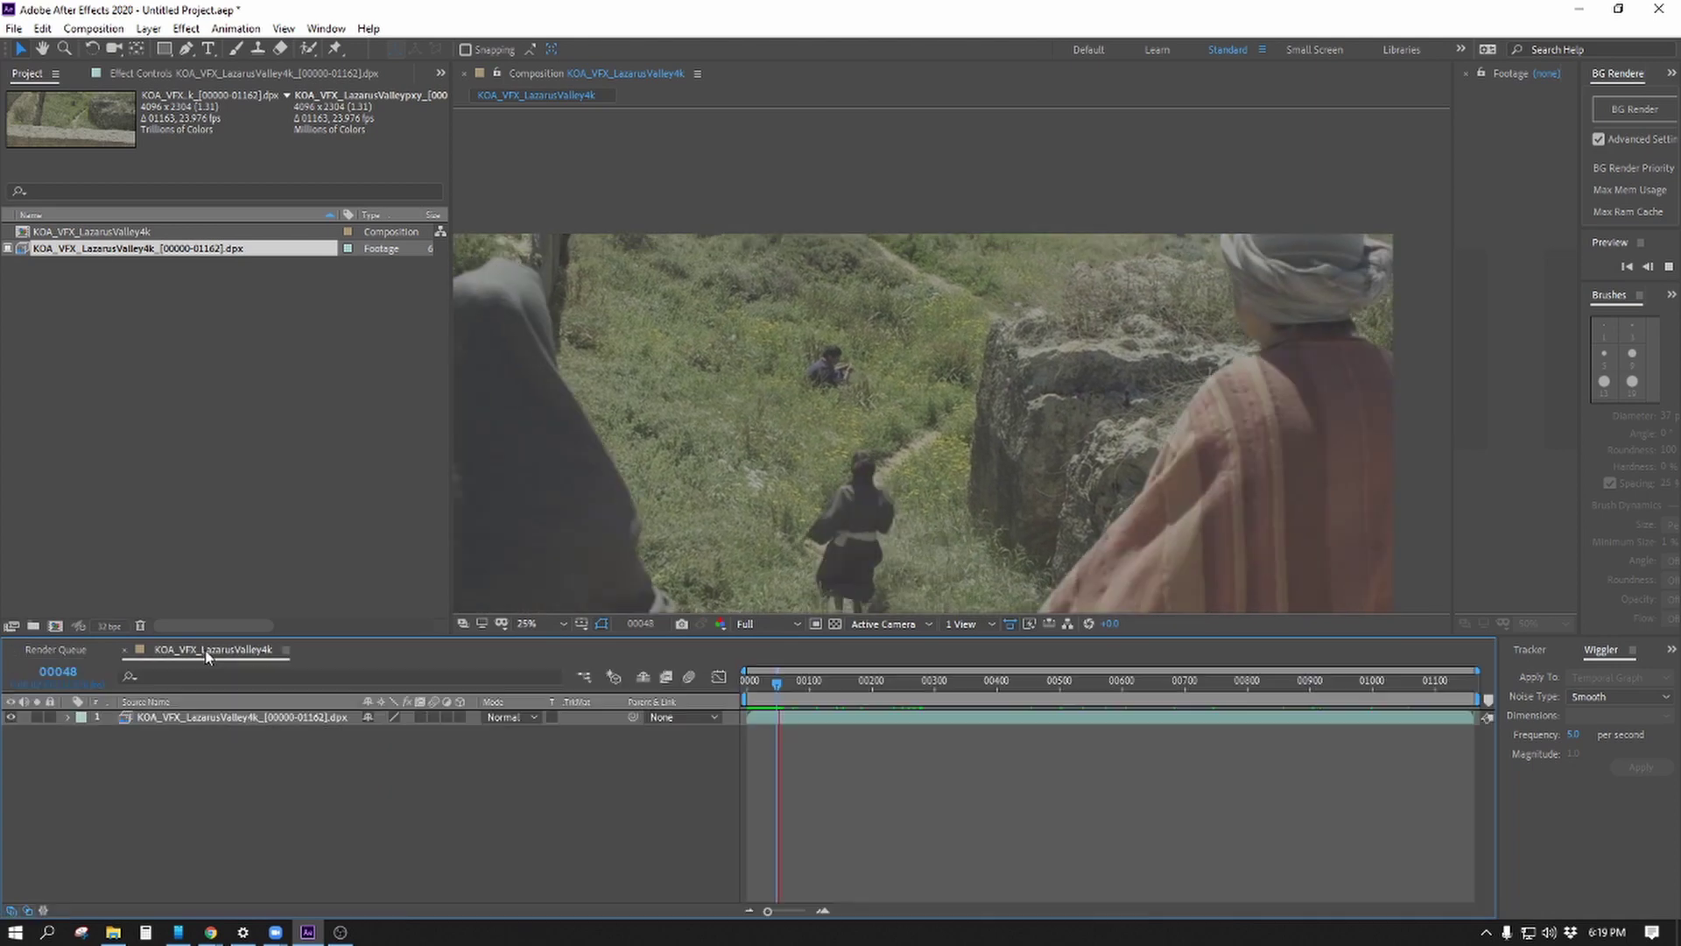
{"action": "left_click", "coordinate": [215, 647]}
{"action": "key", "text": "space"}
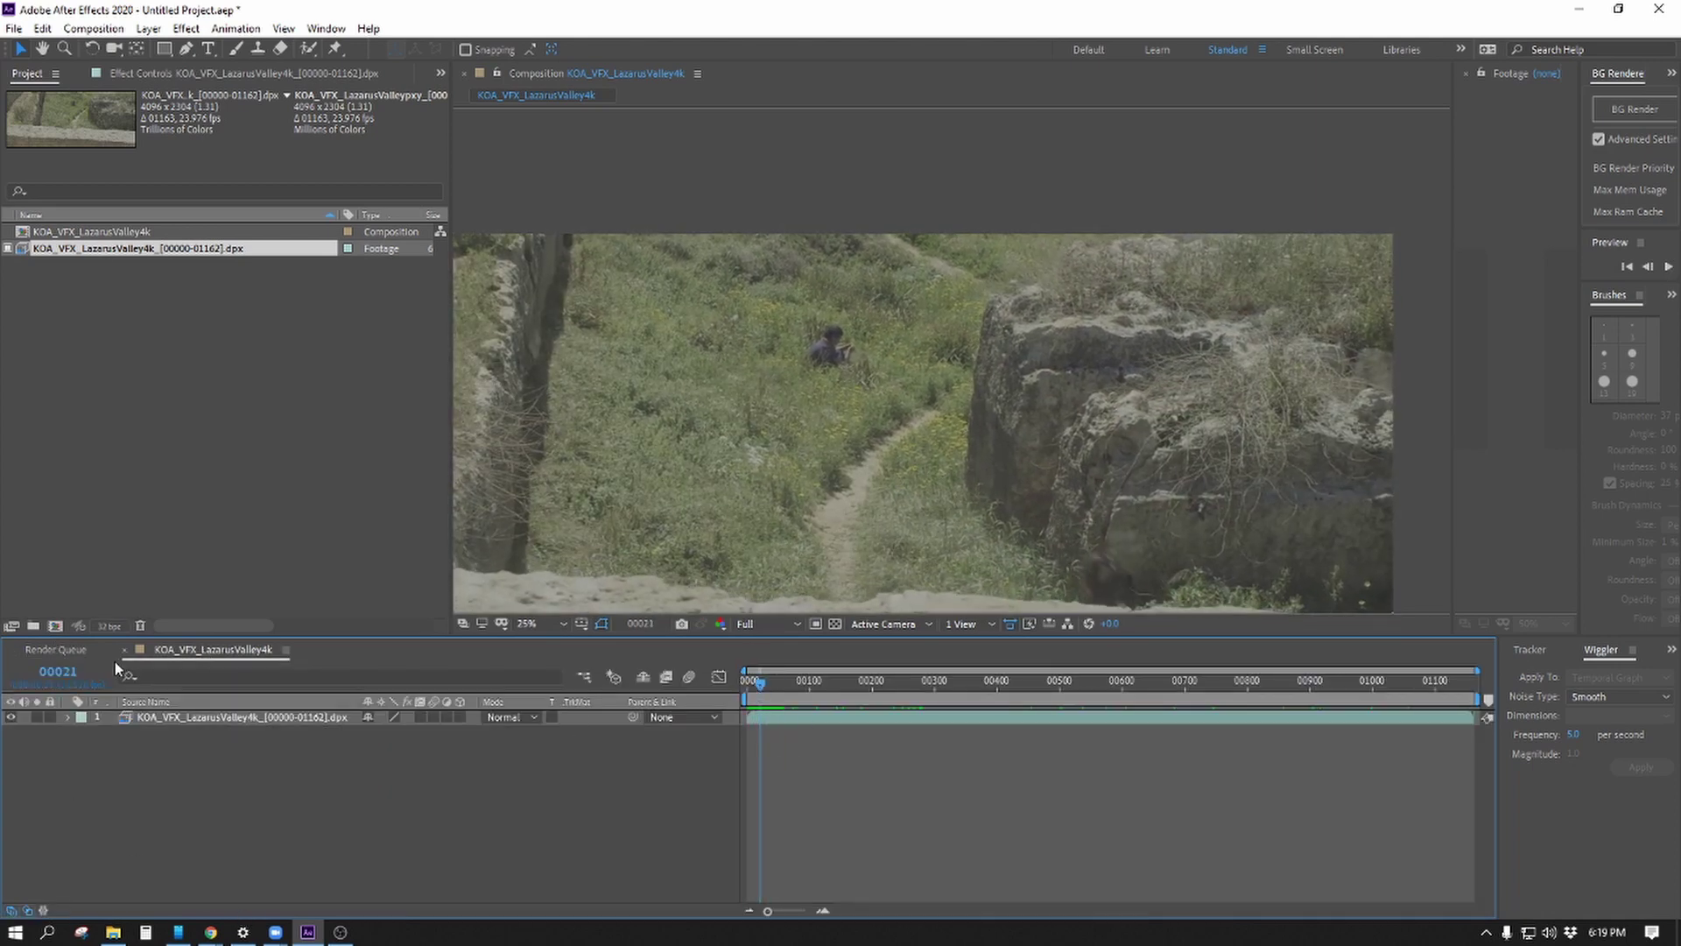
Add the KOA_VFX_LazarusValley4k composition to the render queue and save its output location as KOA_VFX_LazarusValley4k.mov.
{"action": "left_click", "coordinate": [56, 649]}
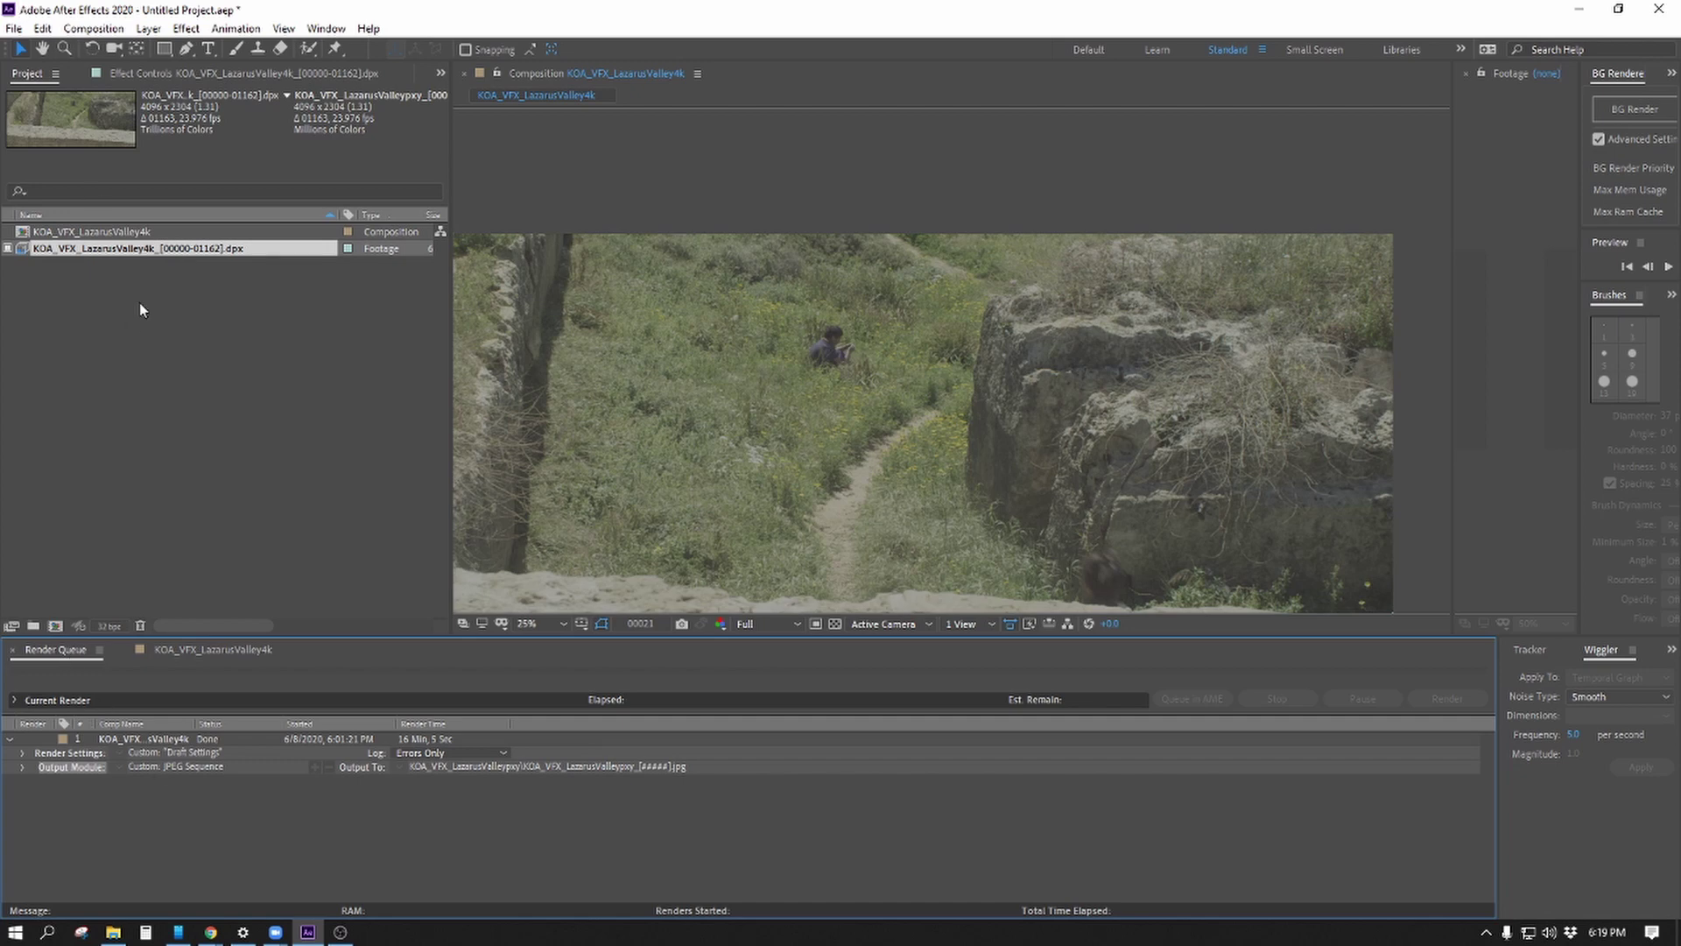
{"action": "left_click", "coordinate": [103, 231]}
{"action": "left_click_drag", "start_coordinate": [103, 230], "coordinate": [215, 842]}
{"action": "left_click", "coordinate": [489, 808]}
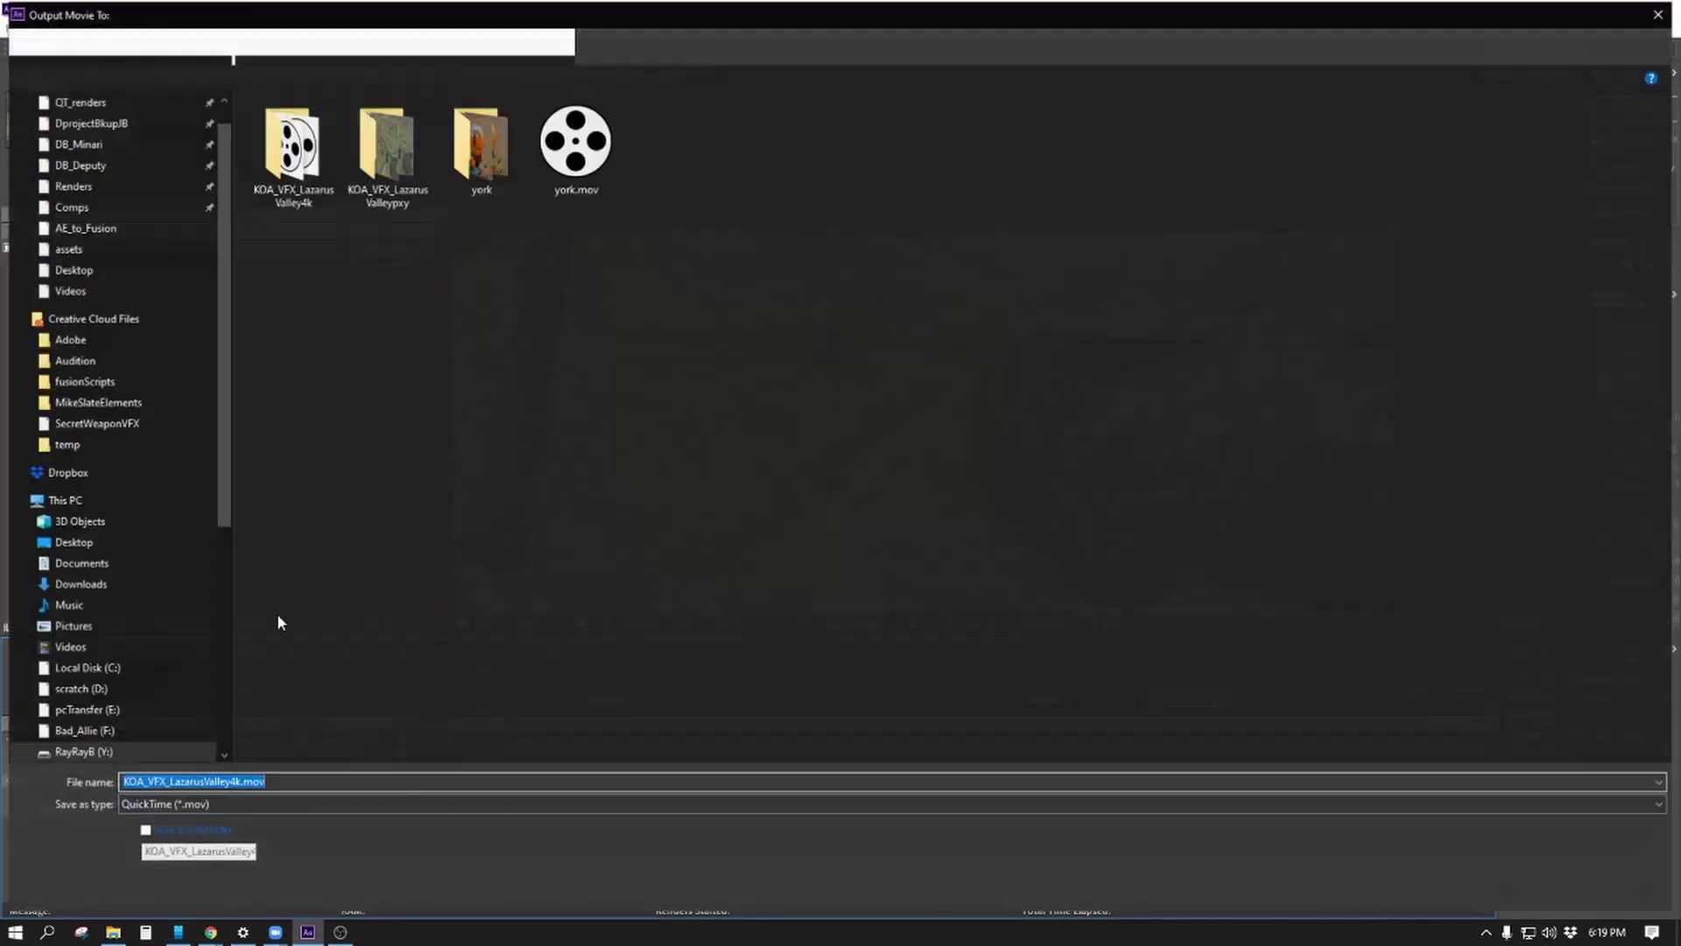
{"action": "left_click", "coordinate": [1541, 884]}
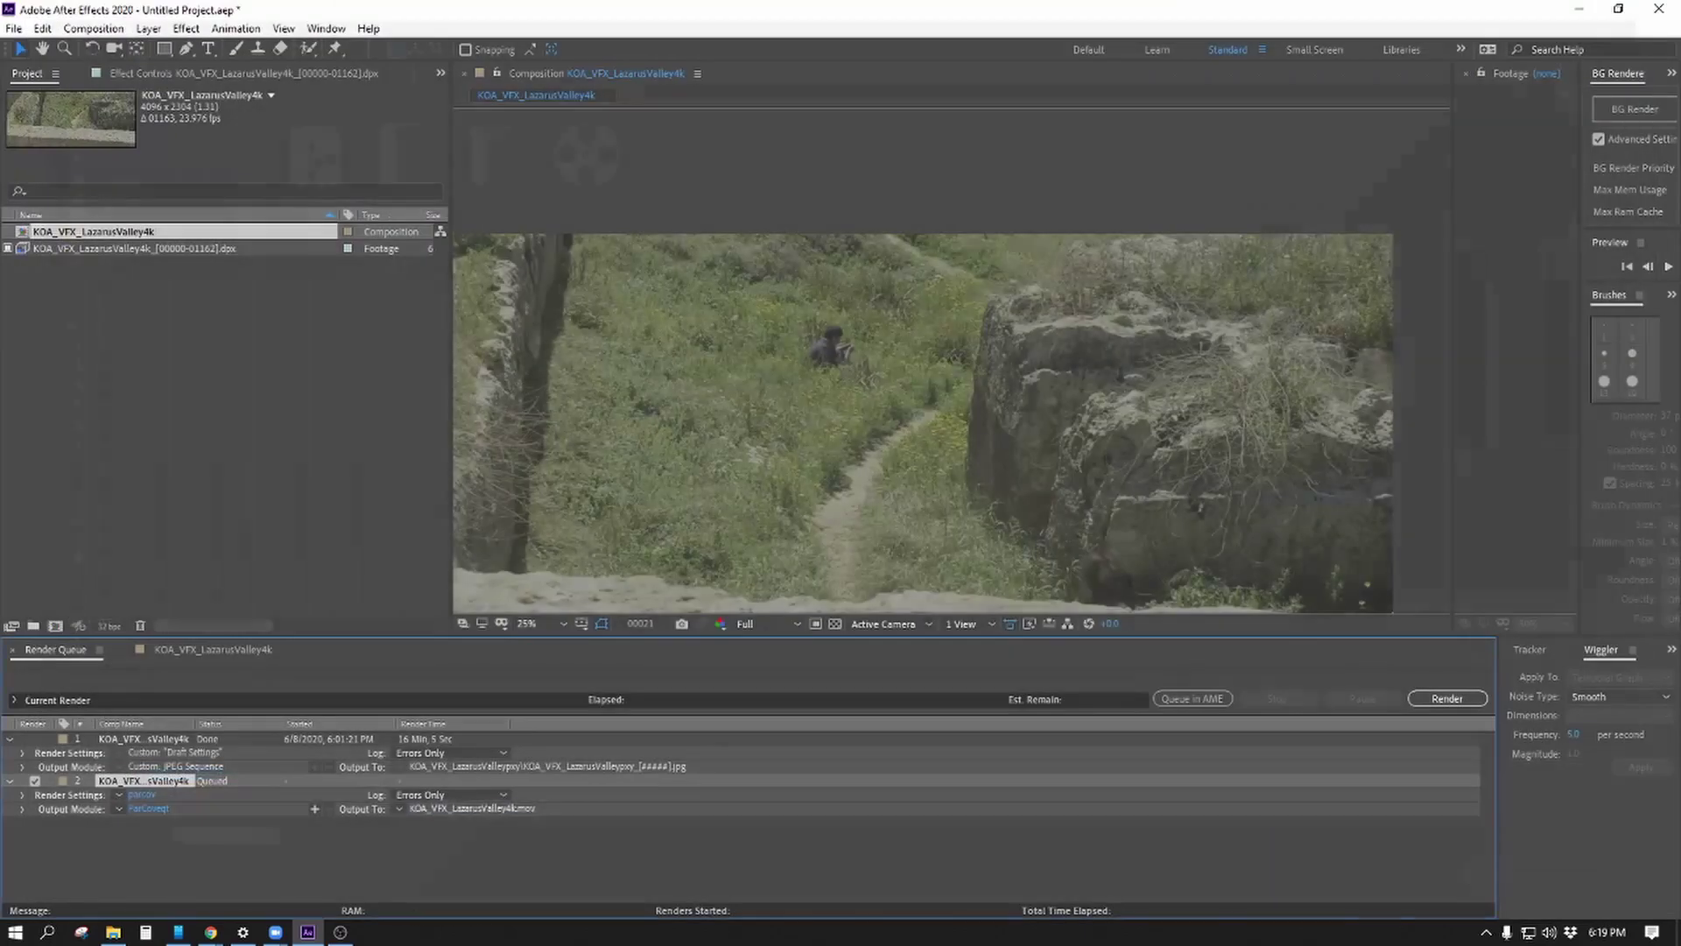
Check the new render item's proxy options, keep Use No Proxies, and confirm the render settings.
{"action": "left_click", "coordinate": [143, 794]}
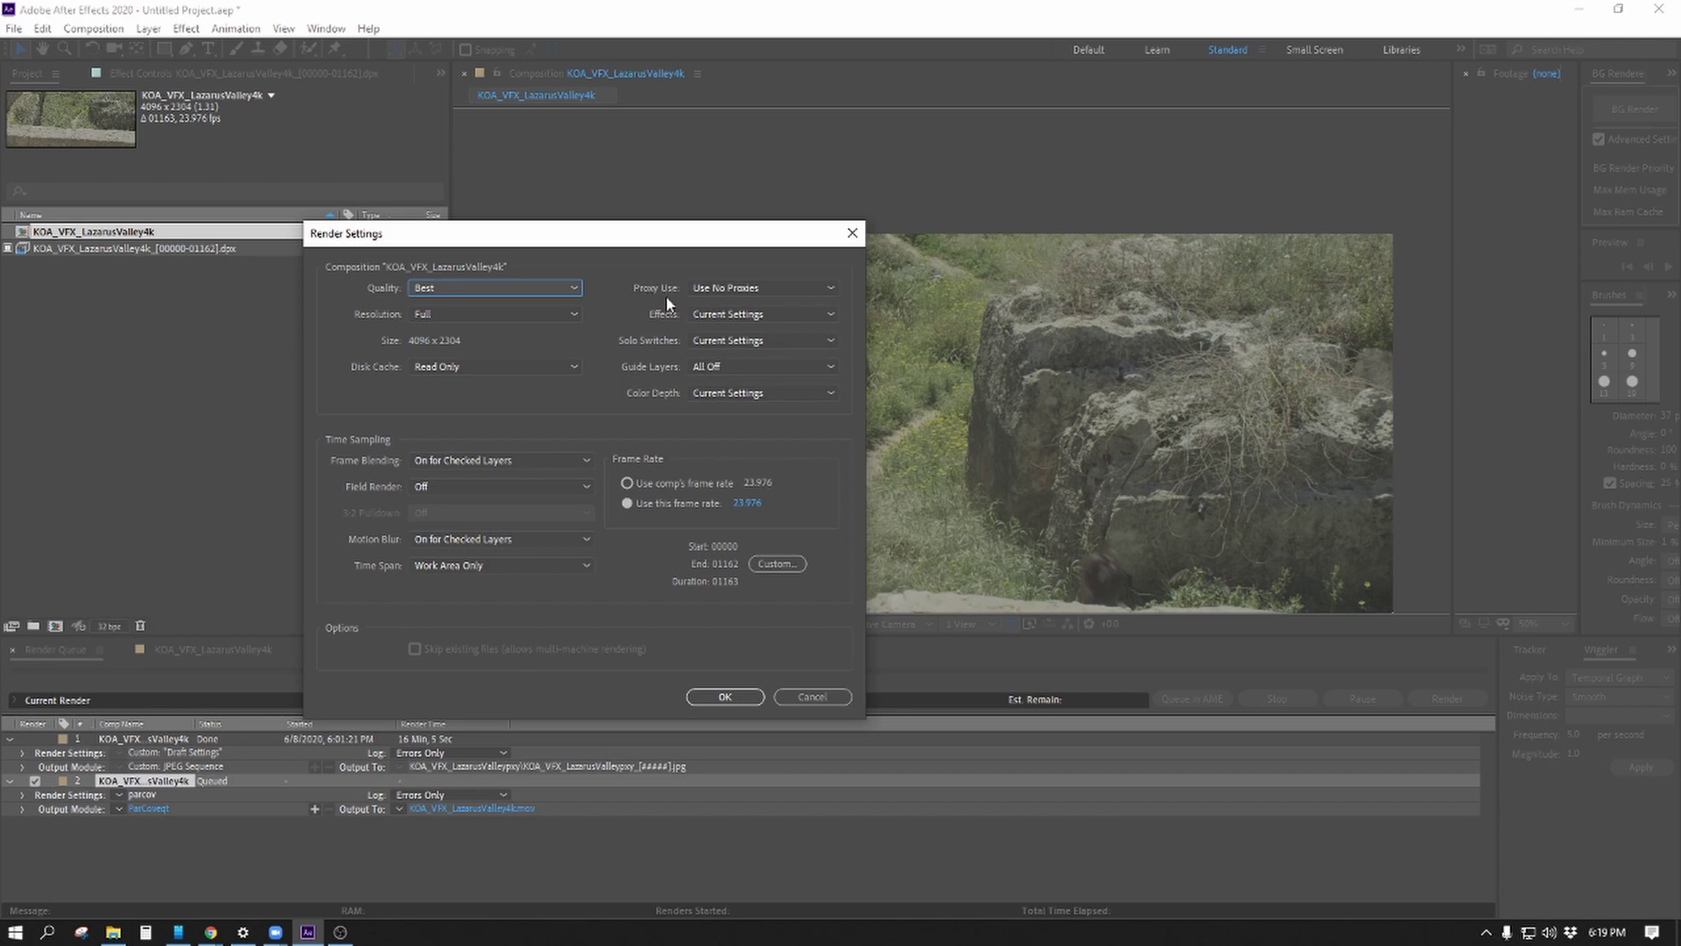
{"action": "left_click", "coordinate": [699, 289]}
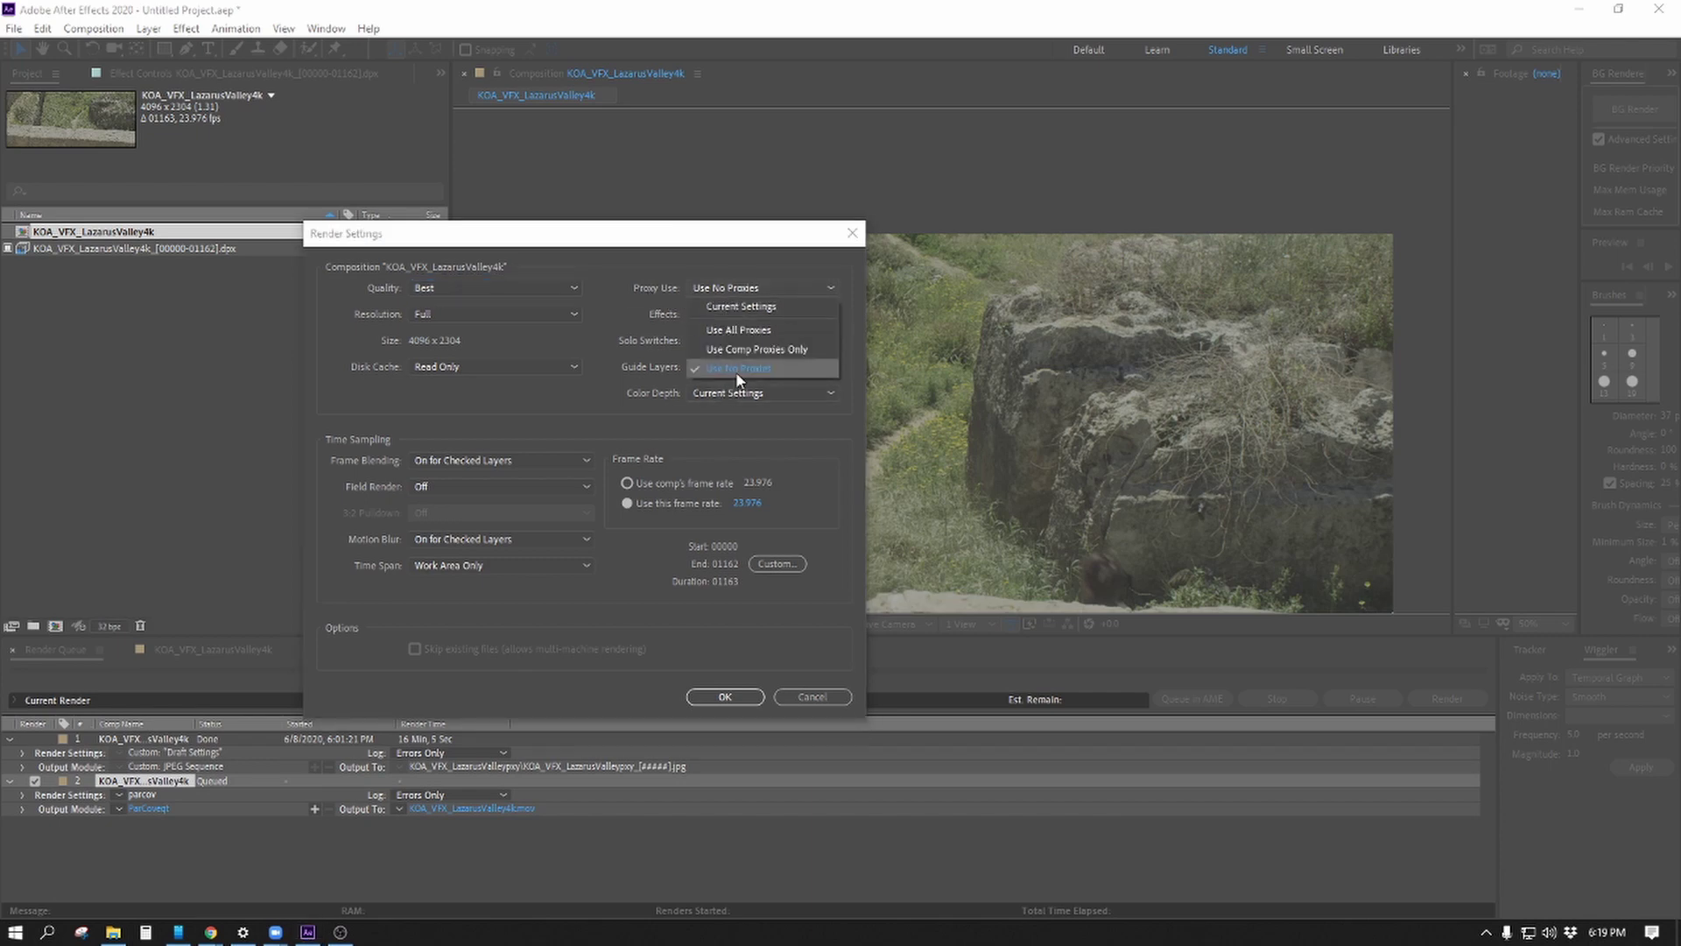
{"action": "left_click", "coordinate": [627, 314]}
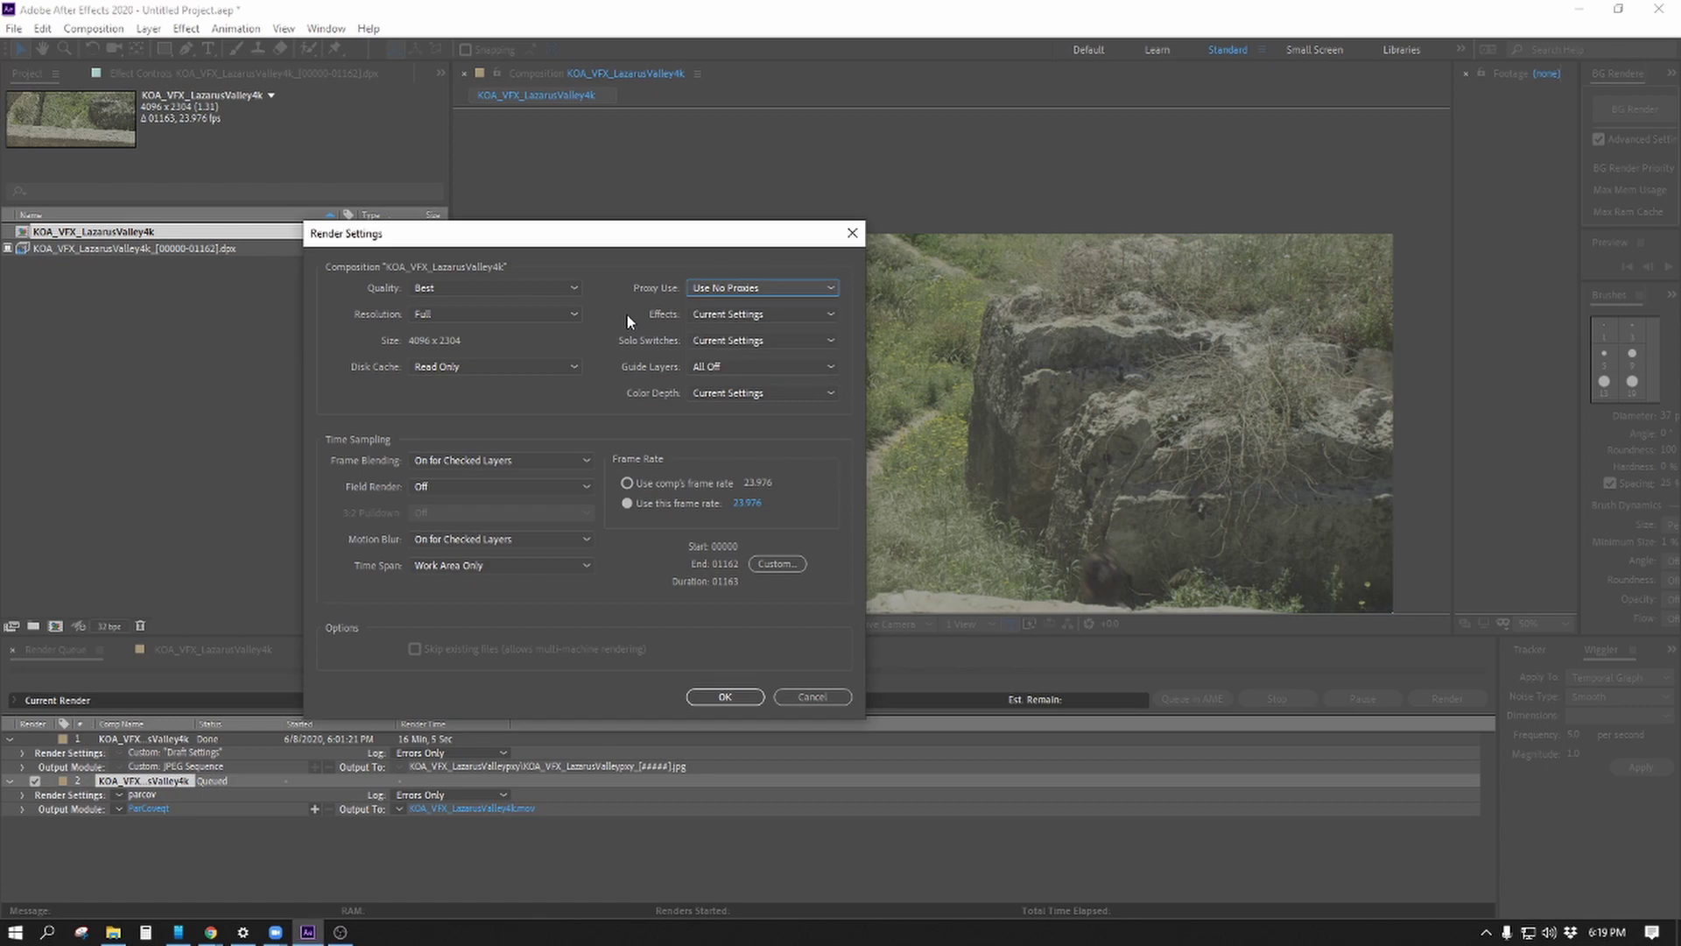
{"action": "left_click", "coordinate": [735, 697]}
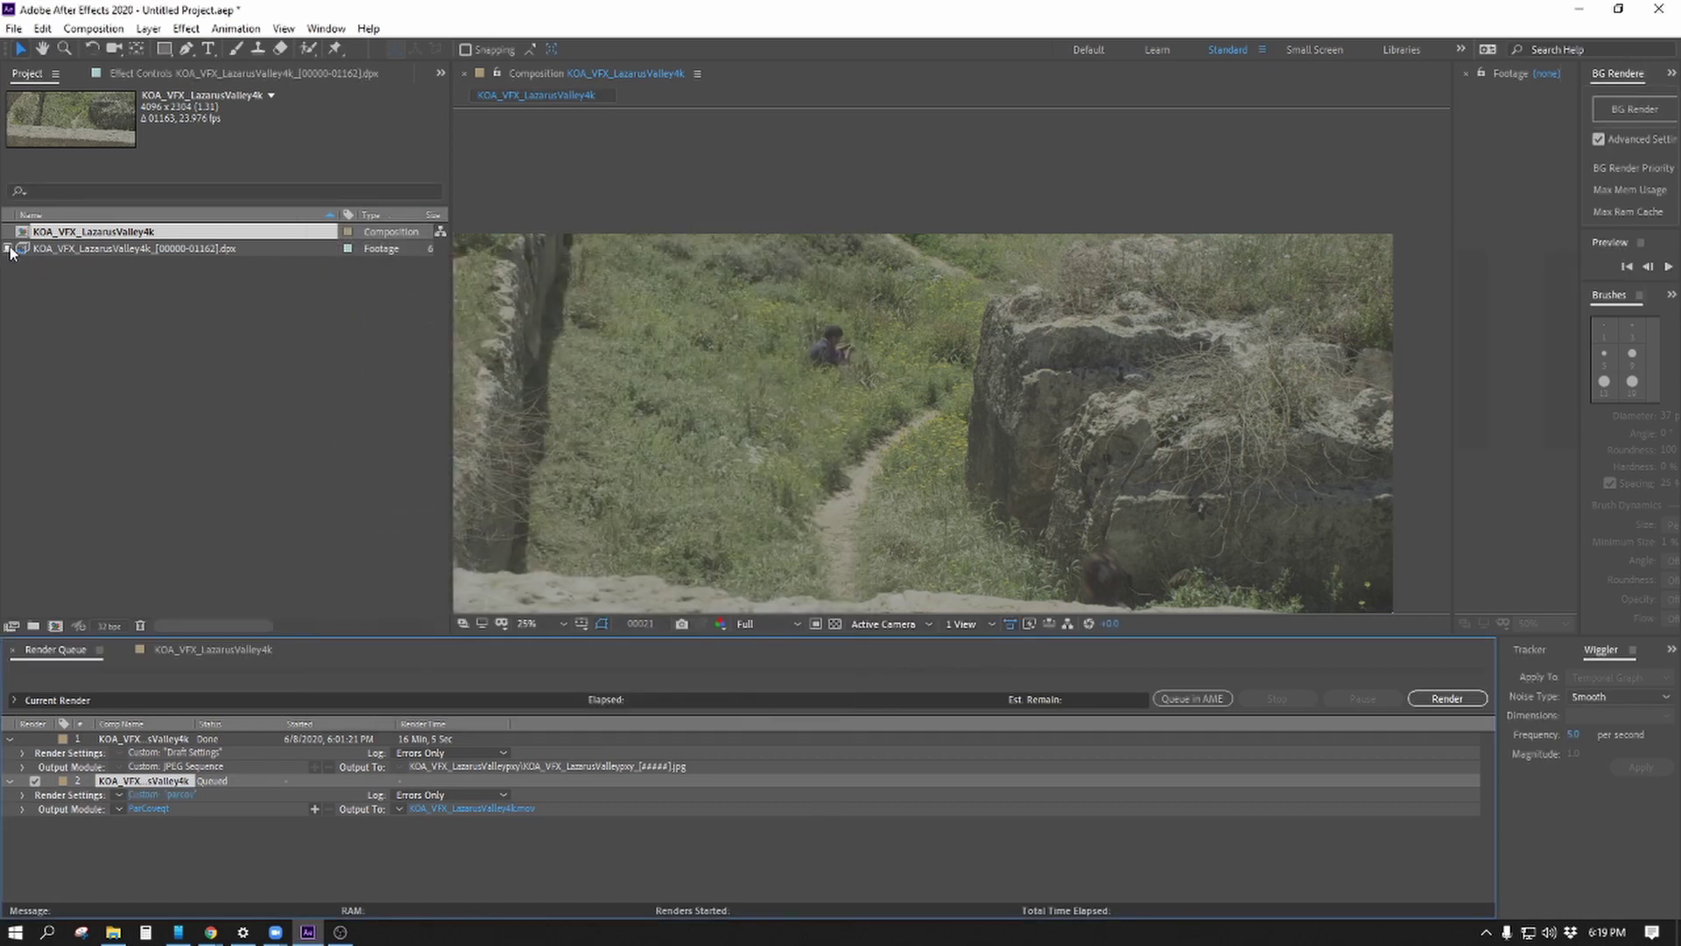
Turn off the DPX footage's proxy and scrub the composition to frame 677 on the original frames.
{"action": "left_click", "coordinate": [7, 253]}
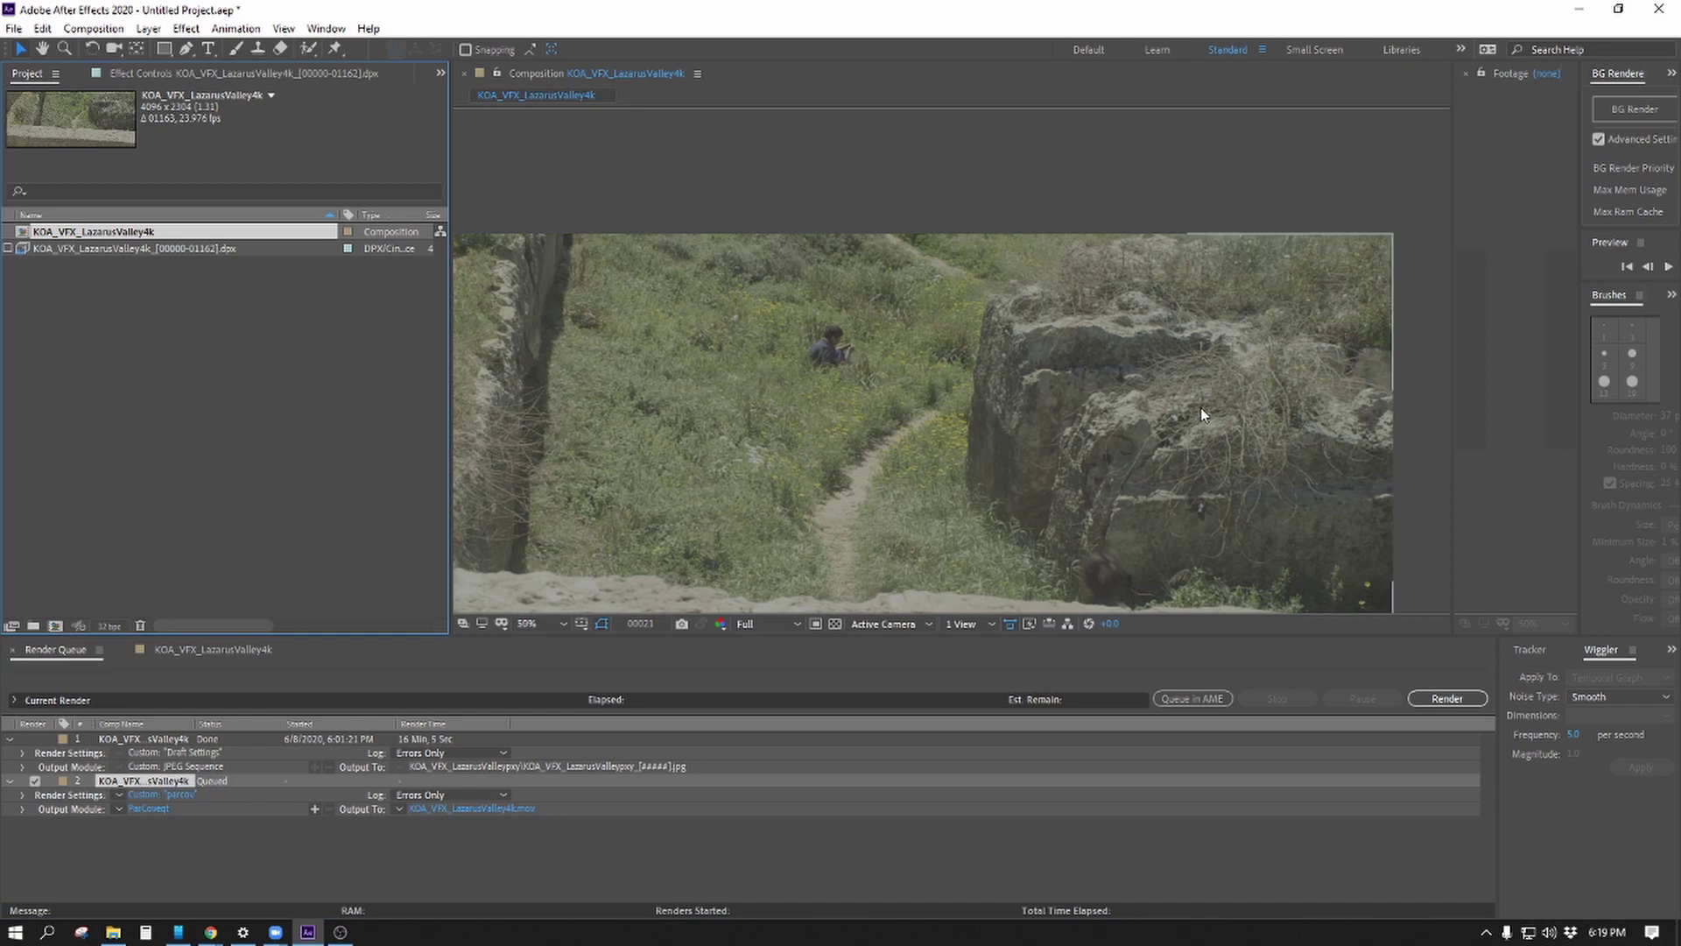
{"action": "scroll", "coordinate": [1200, 407], "scroll_direction": "up", "scroll_amount": 4}
{"action": "left_click", "coordinate": [213, 648]}
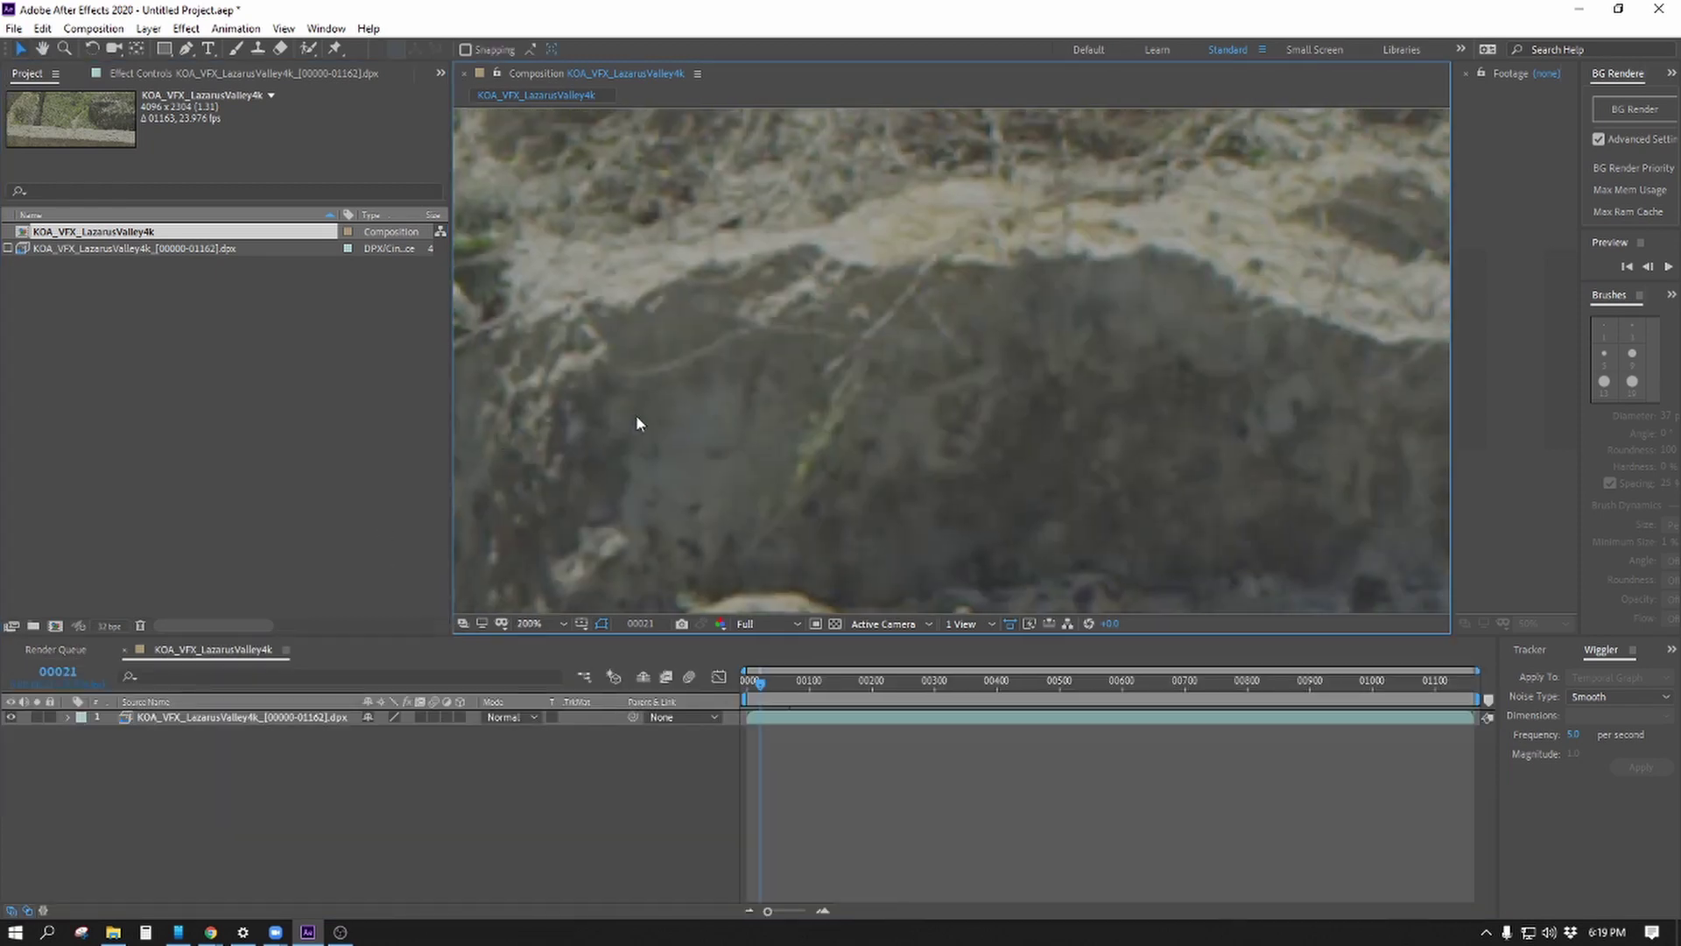
{"action": "left_click", "coordinate": [73, 286]}
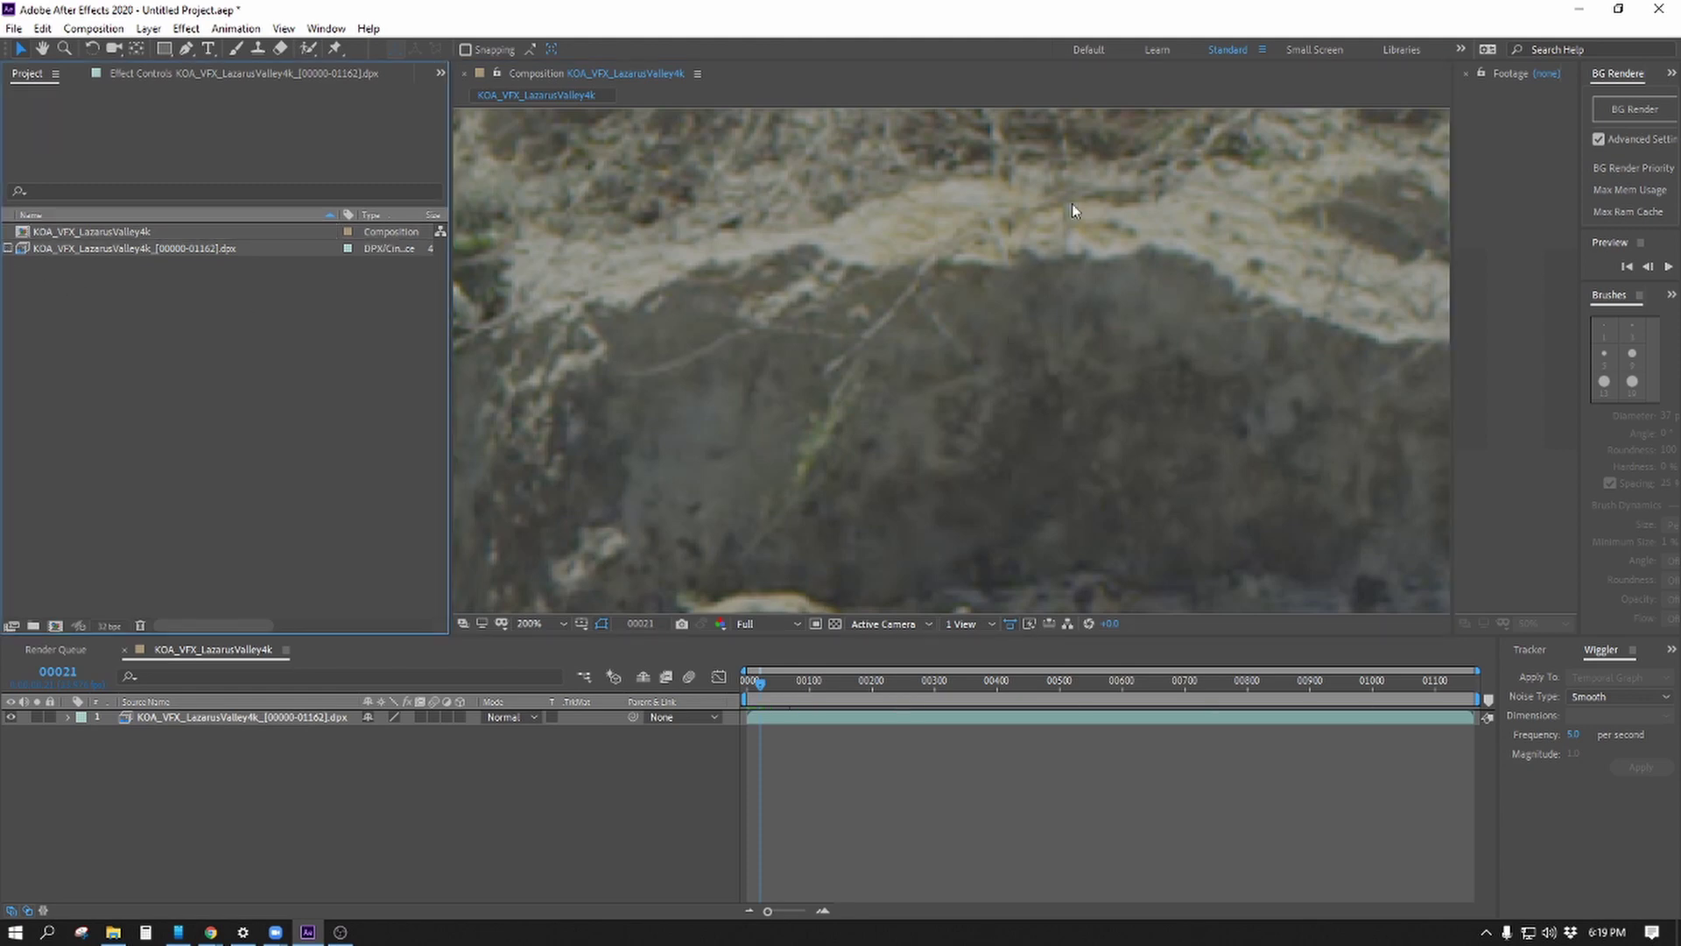
{"action": "scroll", "coordinate": [843, 266], "scroll_direction": "down", "scroll_amount": 2}
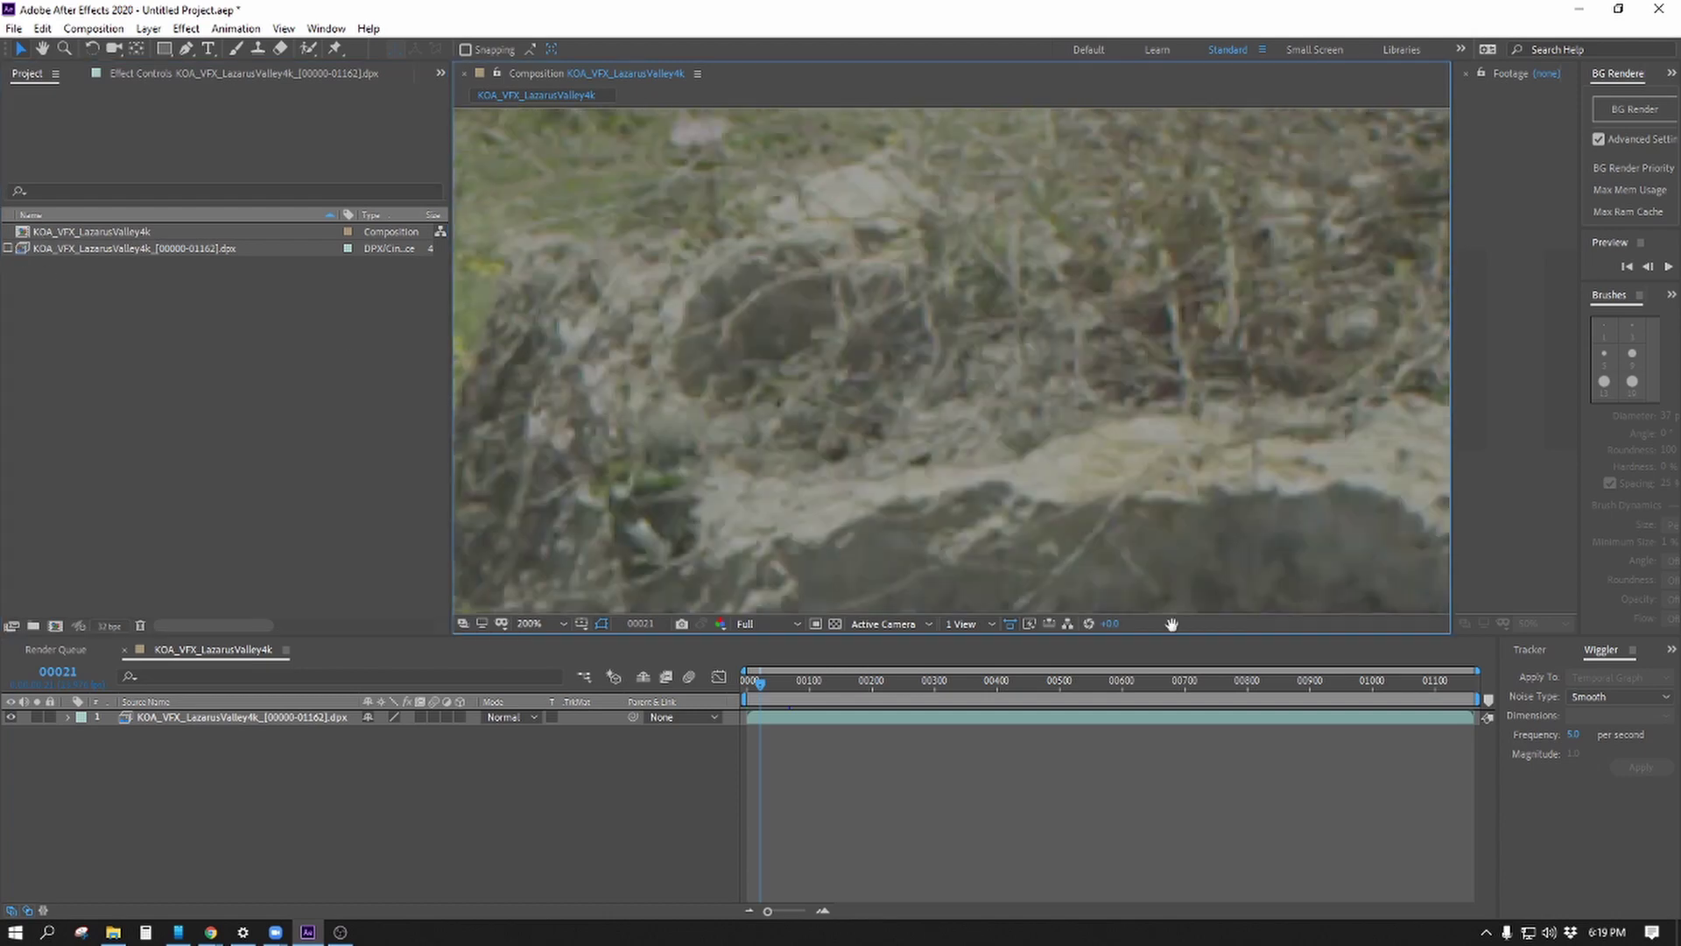
{"action": "scroll", "coordinate": [1142, 570], "scroll_direction": "down", "scroll_amount": 2}
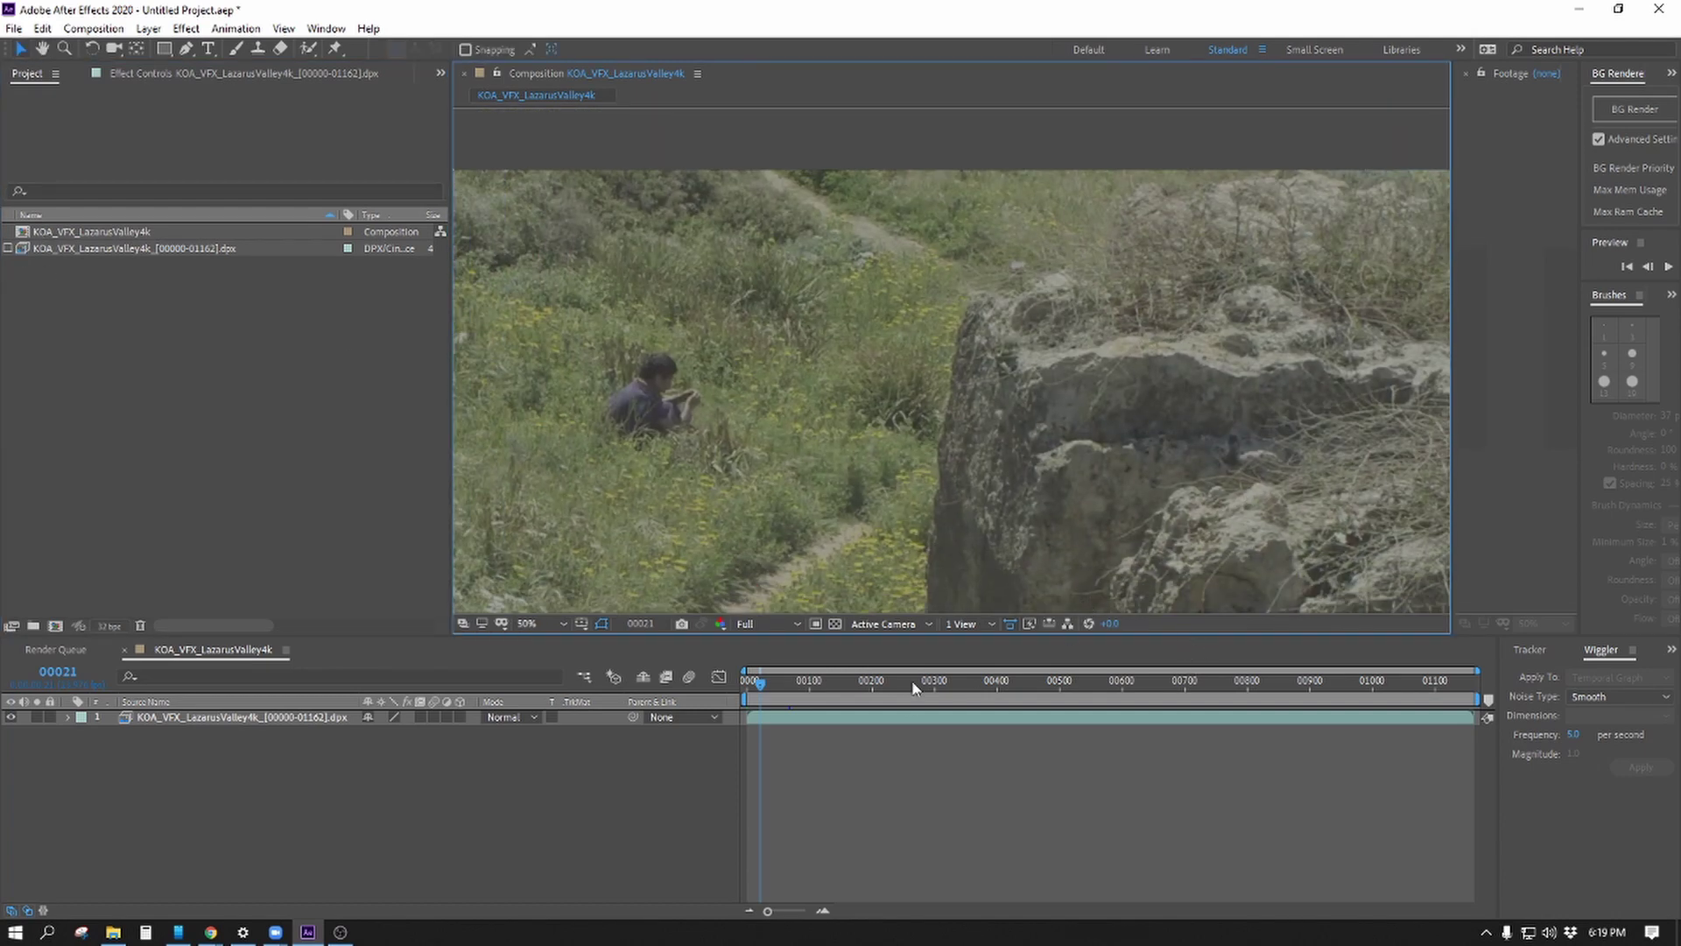
{"action": "left_click_drag", "start_coordinate": [919, 683], "coordinate": [1174, 694]}
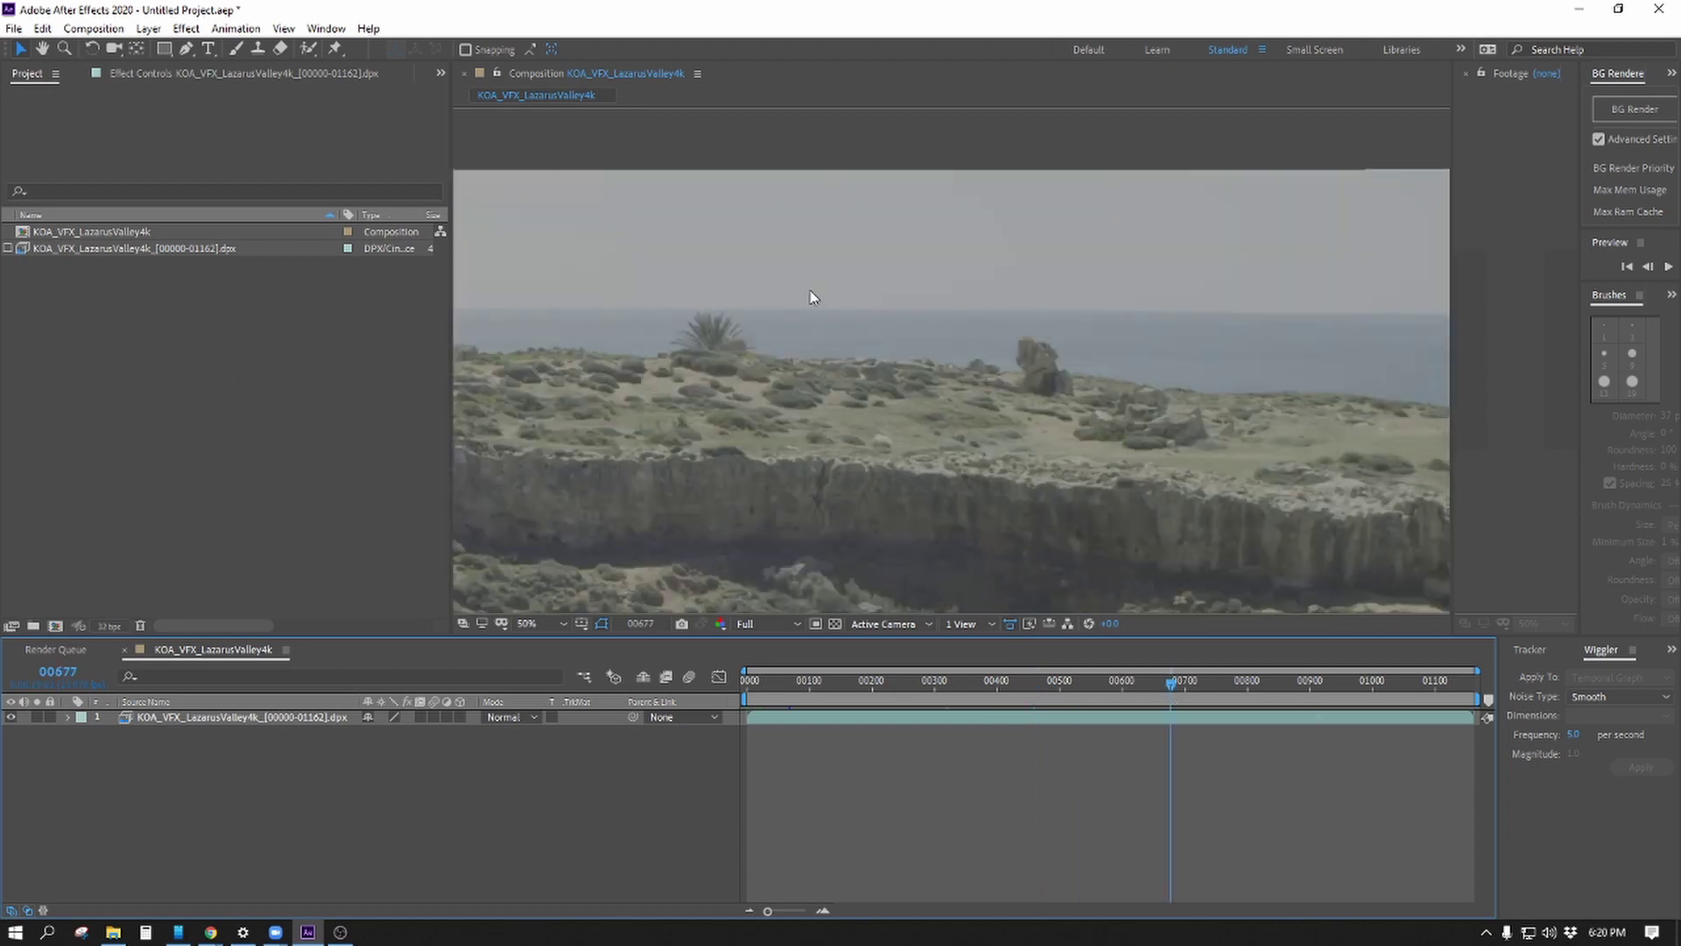
Scrub the composition to frame 372 on the original frames and turn the DPX footage's proxy back on.
{"action": "left_click_drag", "start_coordinate": [1175, 681], "coordinate": [981, 692]}
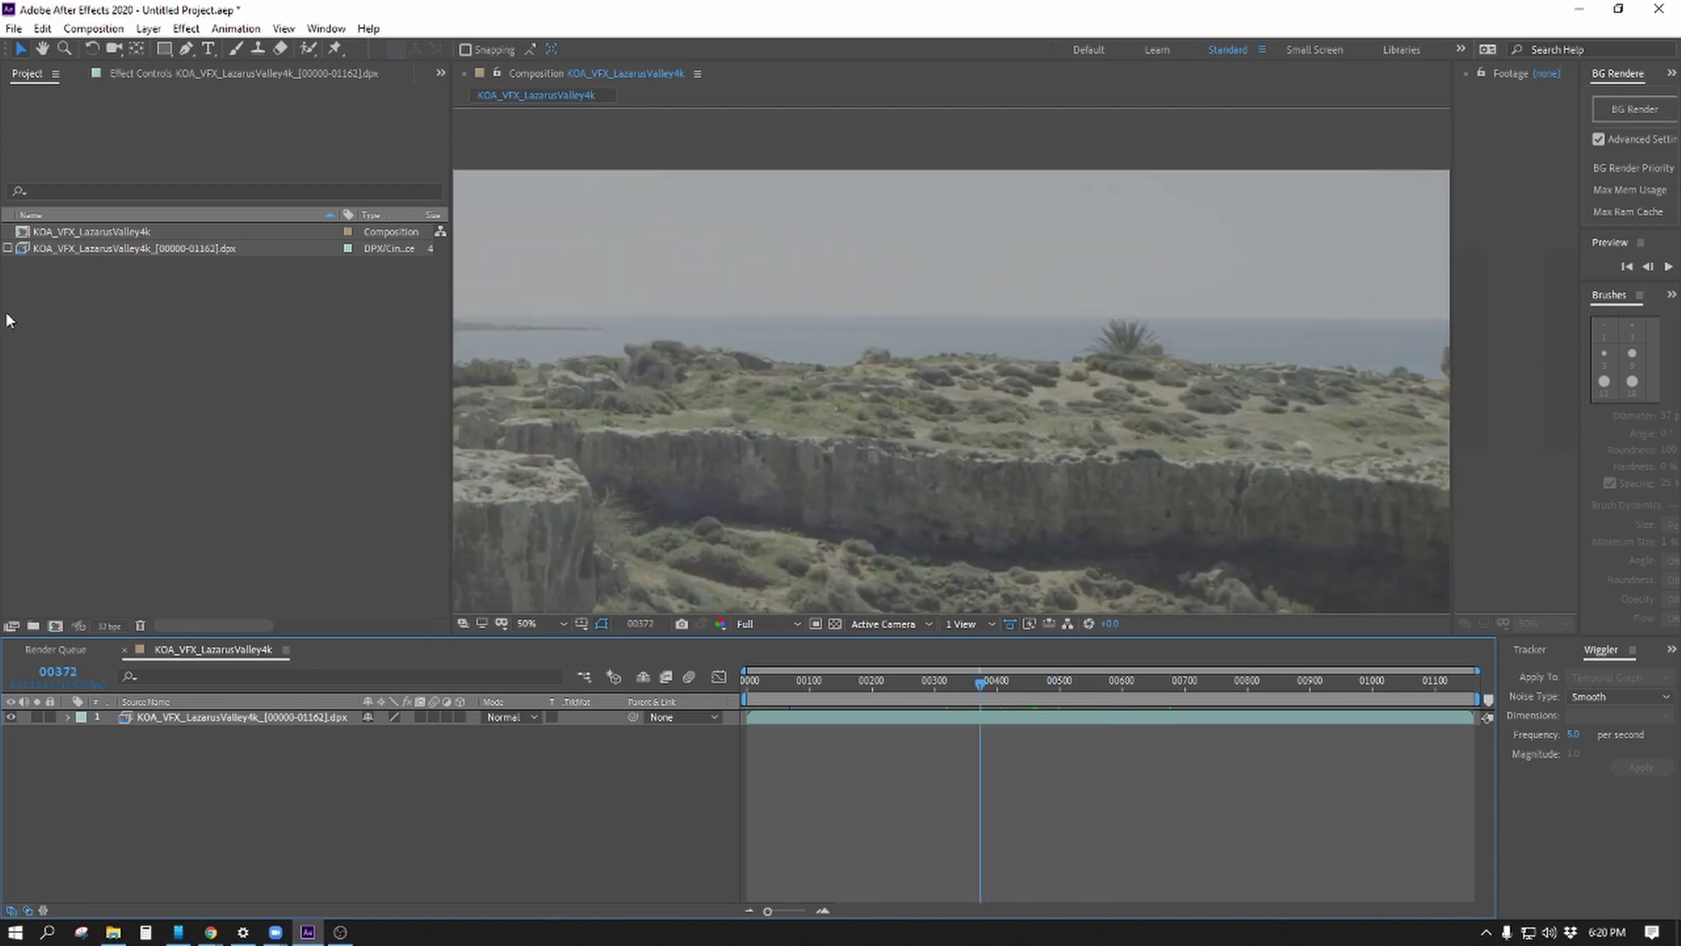
{"action": "left_click", "coordinate": [9, 250]}
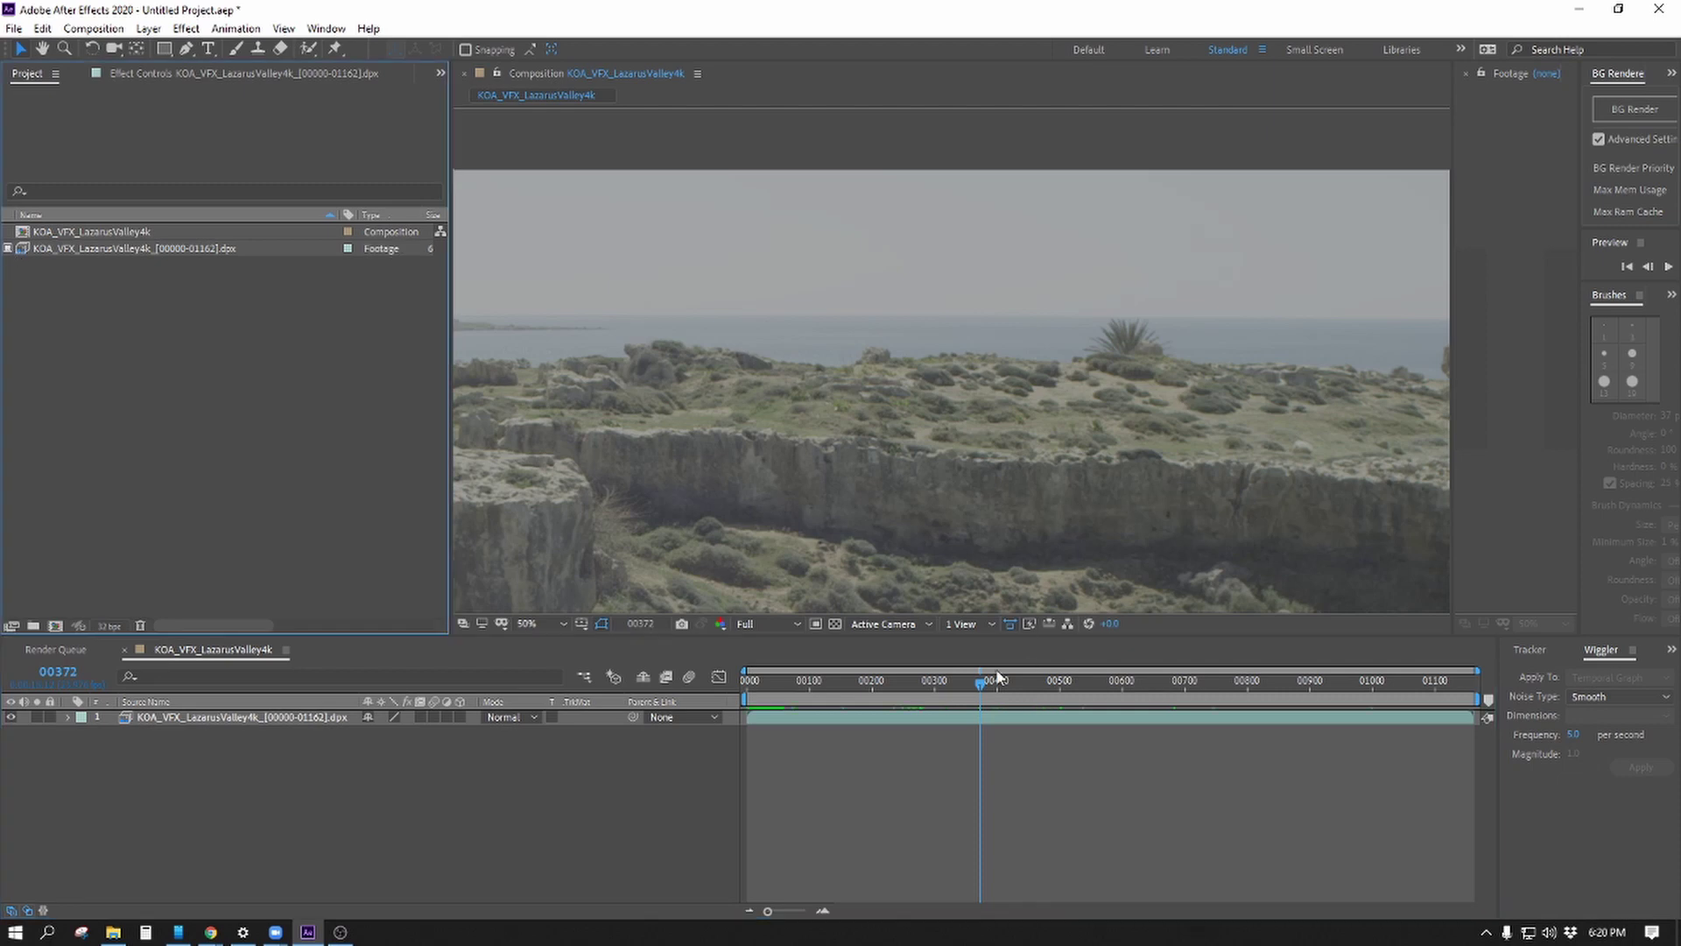
Scrub the composition on the proxy to frame 267, then on through frame 318 to frame 490.
{"action": "left_click_drag", "start_coordinate": [982, 685], "coordinate": [917, 698]}
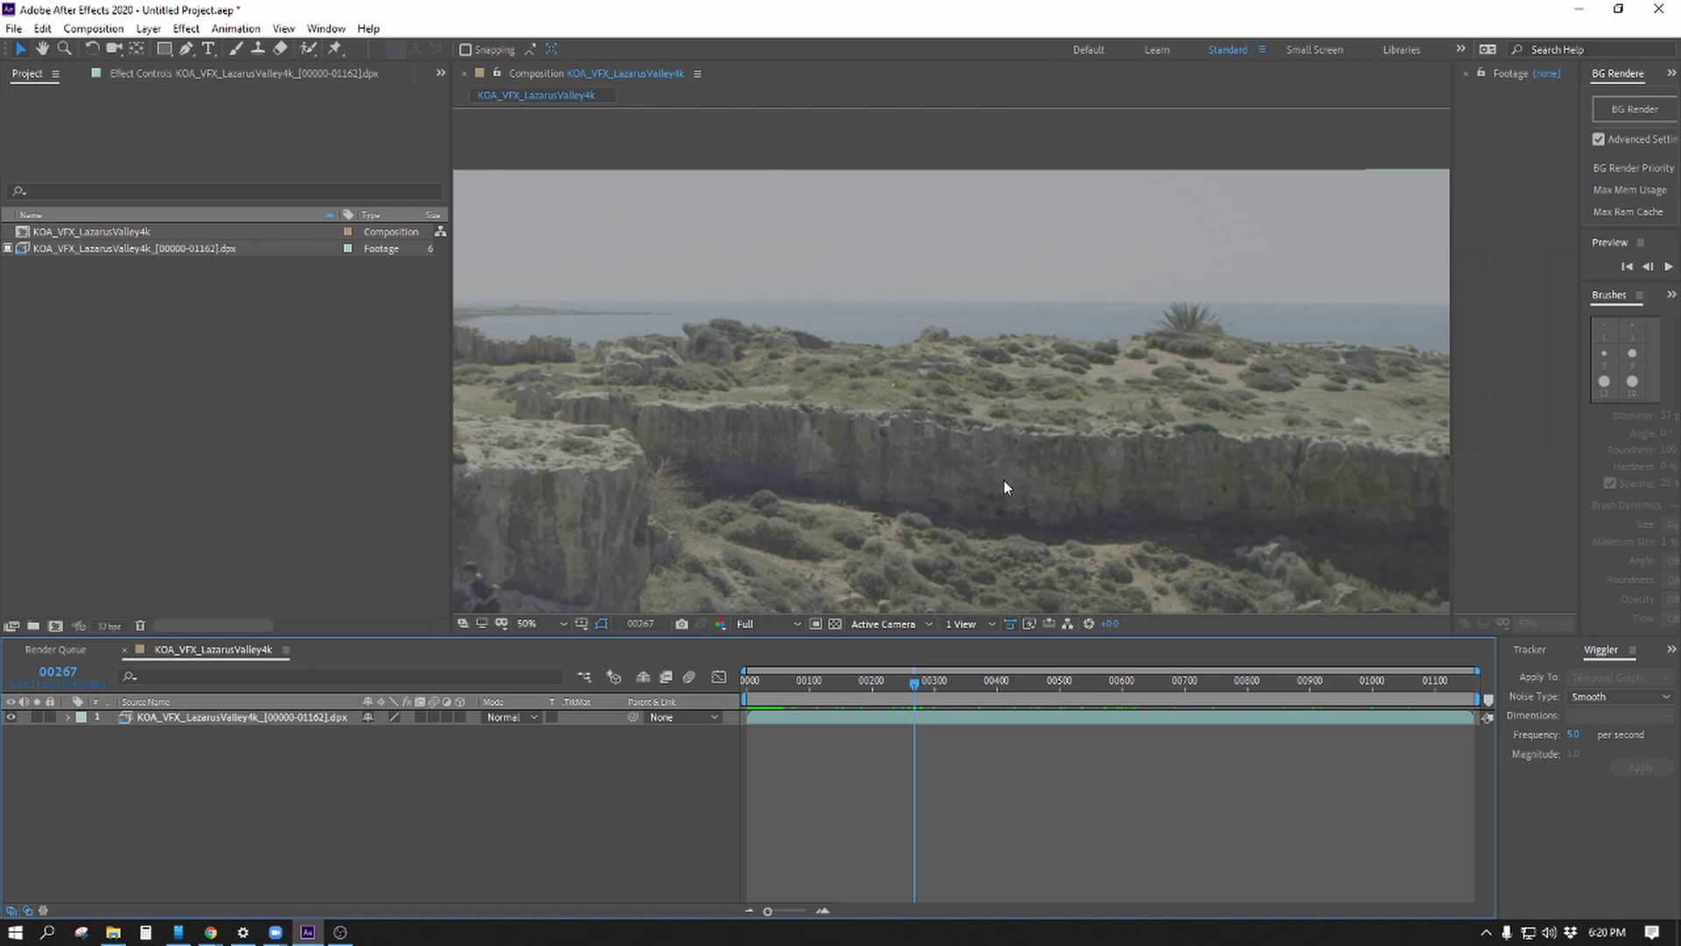
{"action": "scroll", "coordinate": [1004, 479], "scroll_direction": "down", "scroll_amount": 2}
{"action": "scroll", "coordinate": [1003, 476], "scroll_direction": "up", "scroll_amount": 2}
{"action": "left_click_drag", "start_coordinate": [920, 464], "coordinate": [1269, 575]}
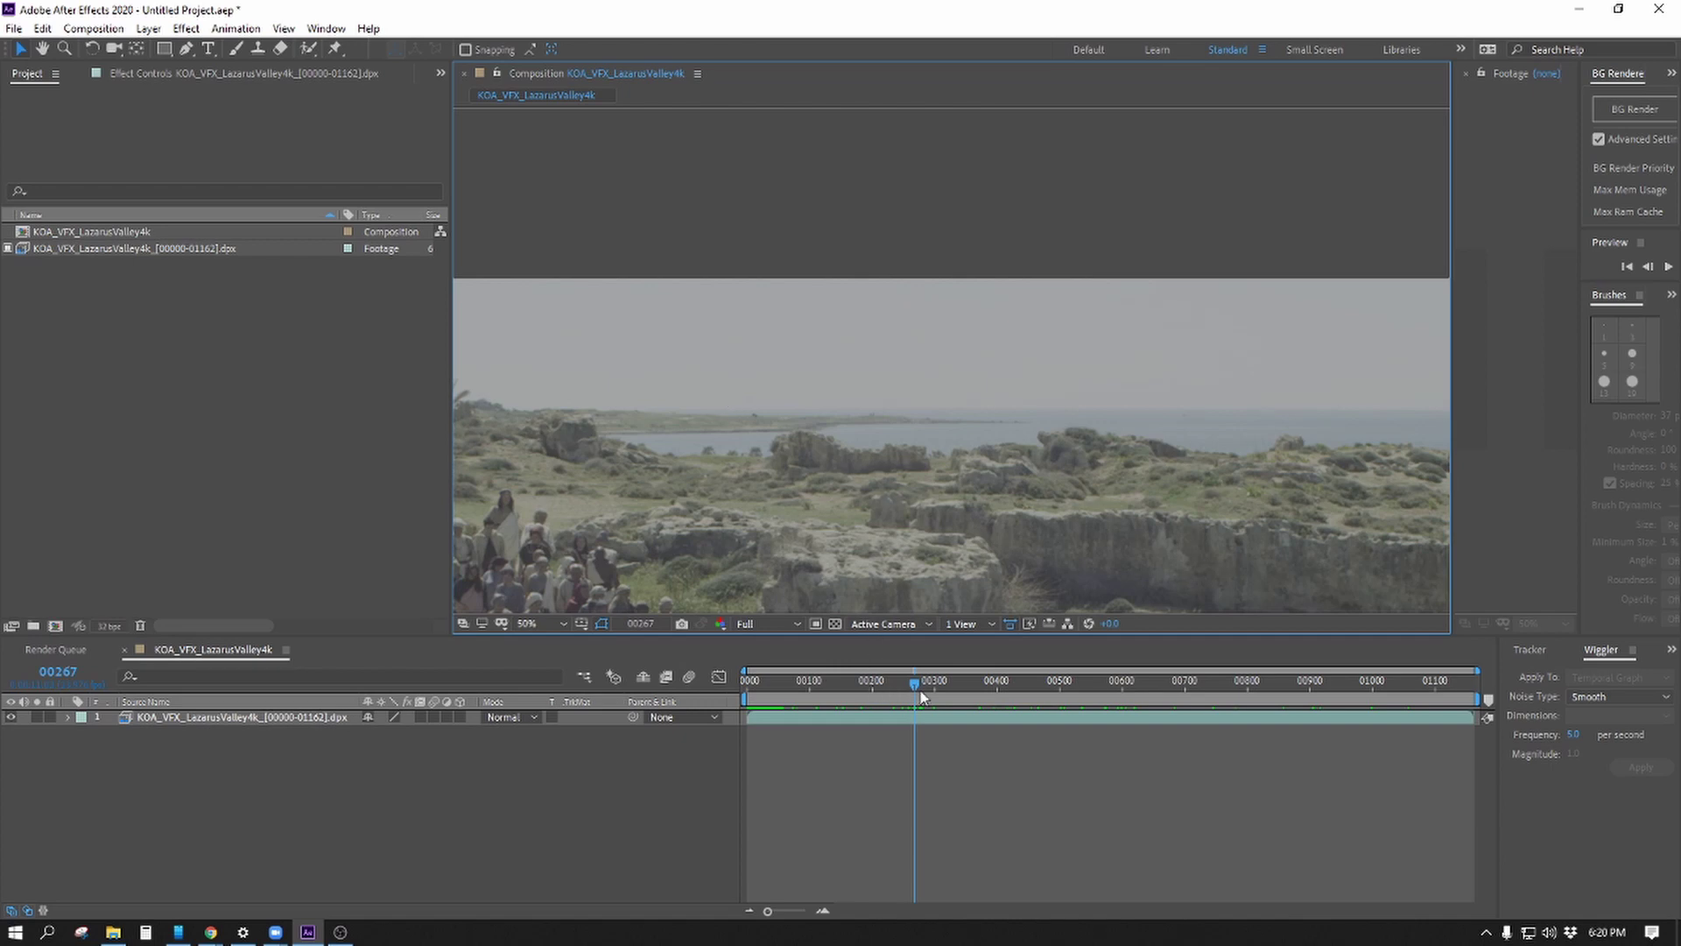
{"action": "left_click_drag", "start_coordinate": [915, 685], "coordinate": [945, 701]}
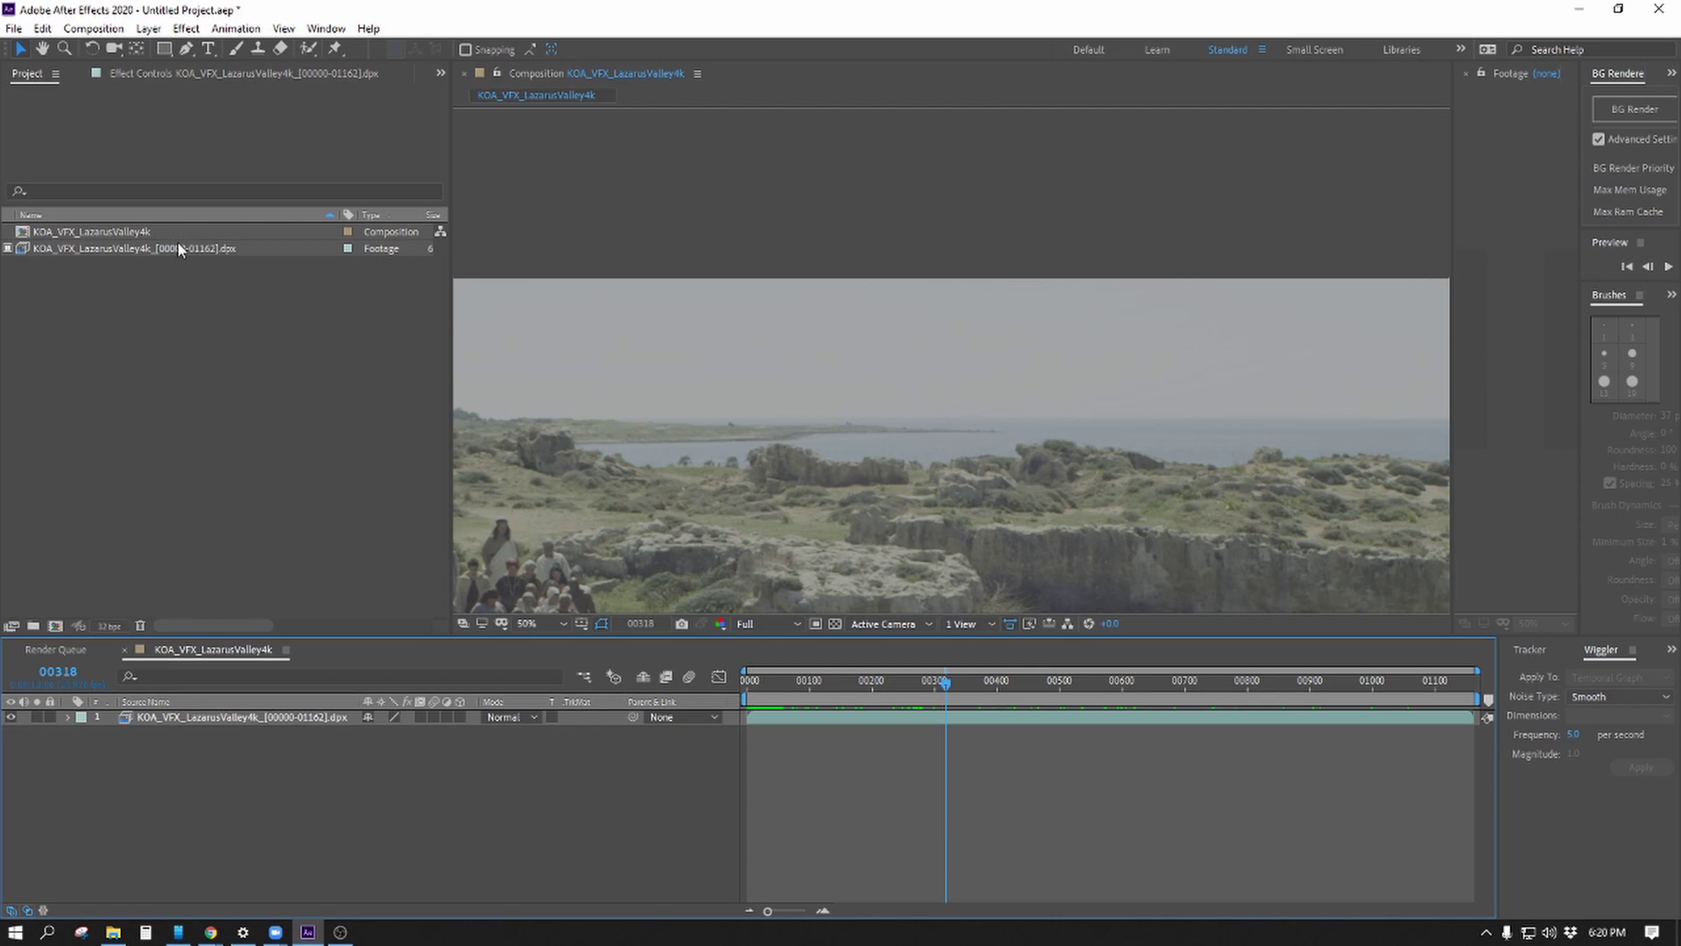
{"action": "left_click_drag", "start_coordinate": [968, 681], "coordinate": [1054, 681]}
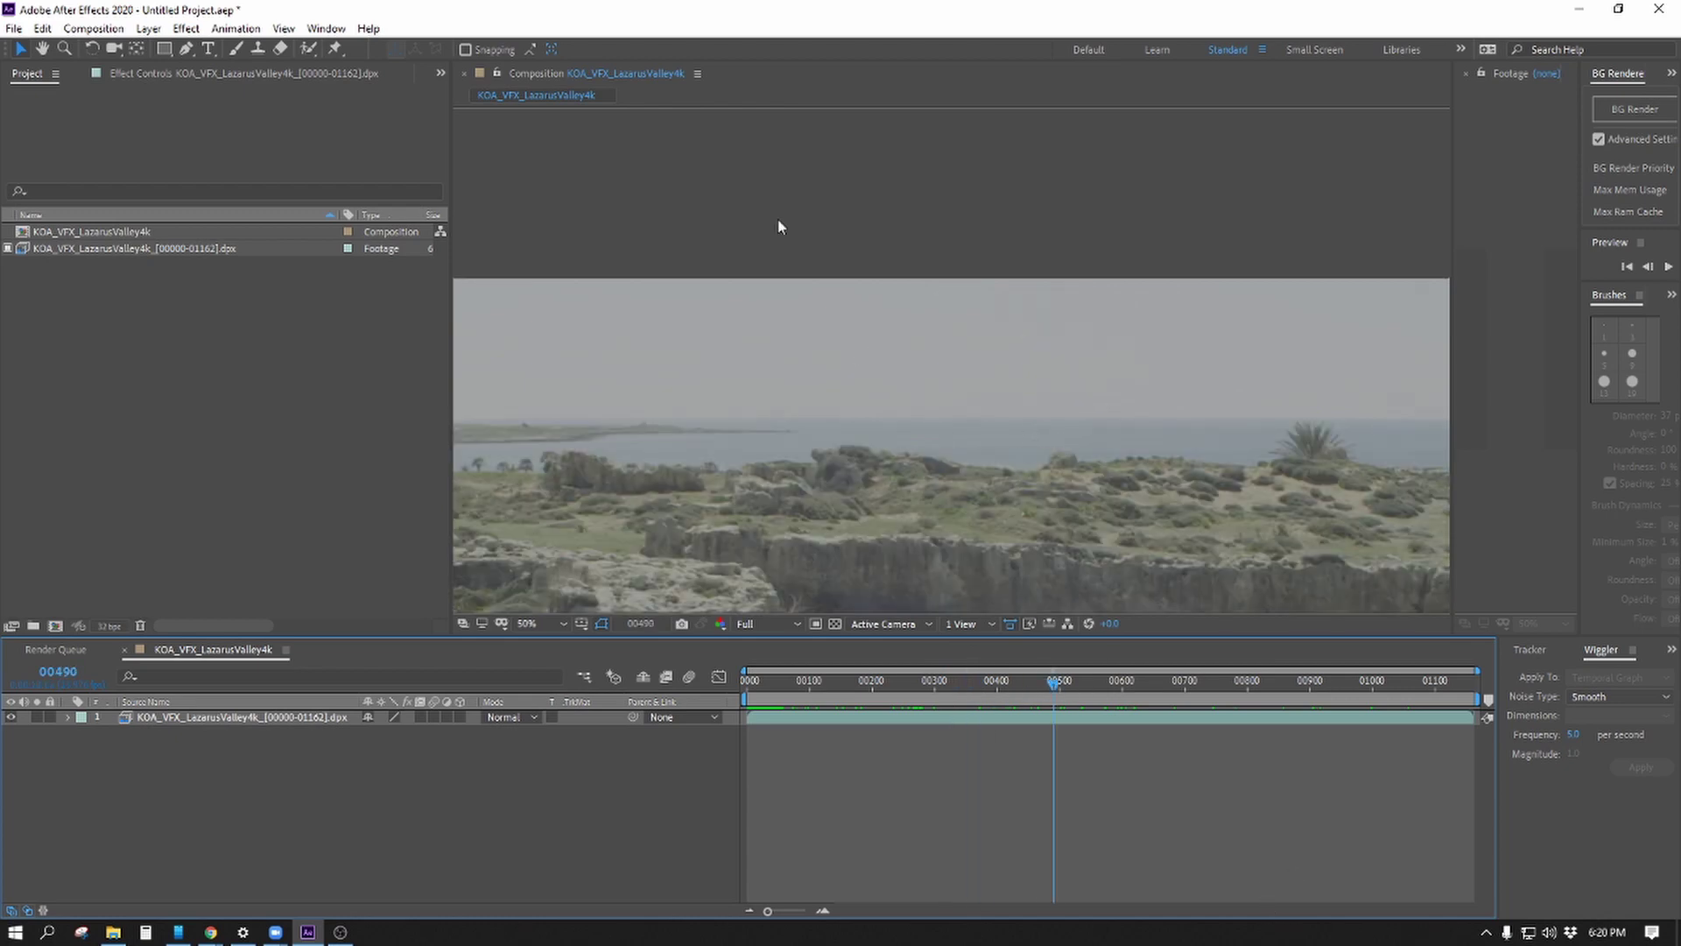
Examine the proxy's image detail on the rocks and cliff edge at frame 490, at up to 400% magnification.
{"action": "scroll", "coordinate": [904, 412], "scroll_direction": "up", "scroll_amount": 1}
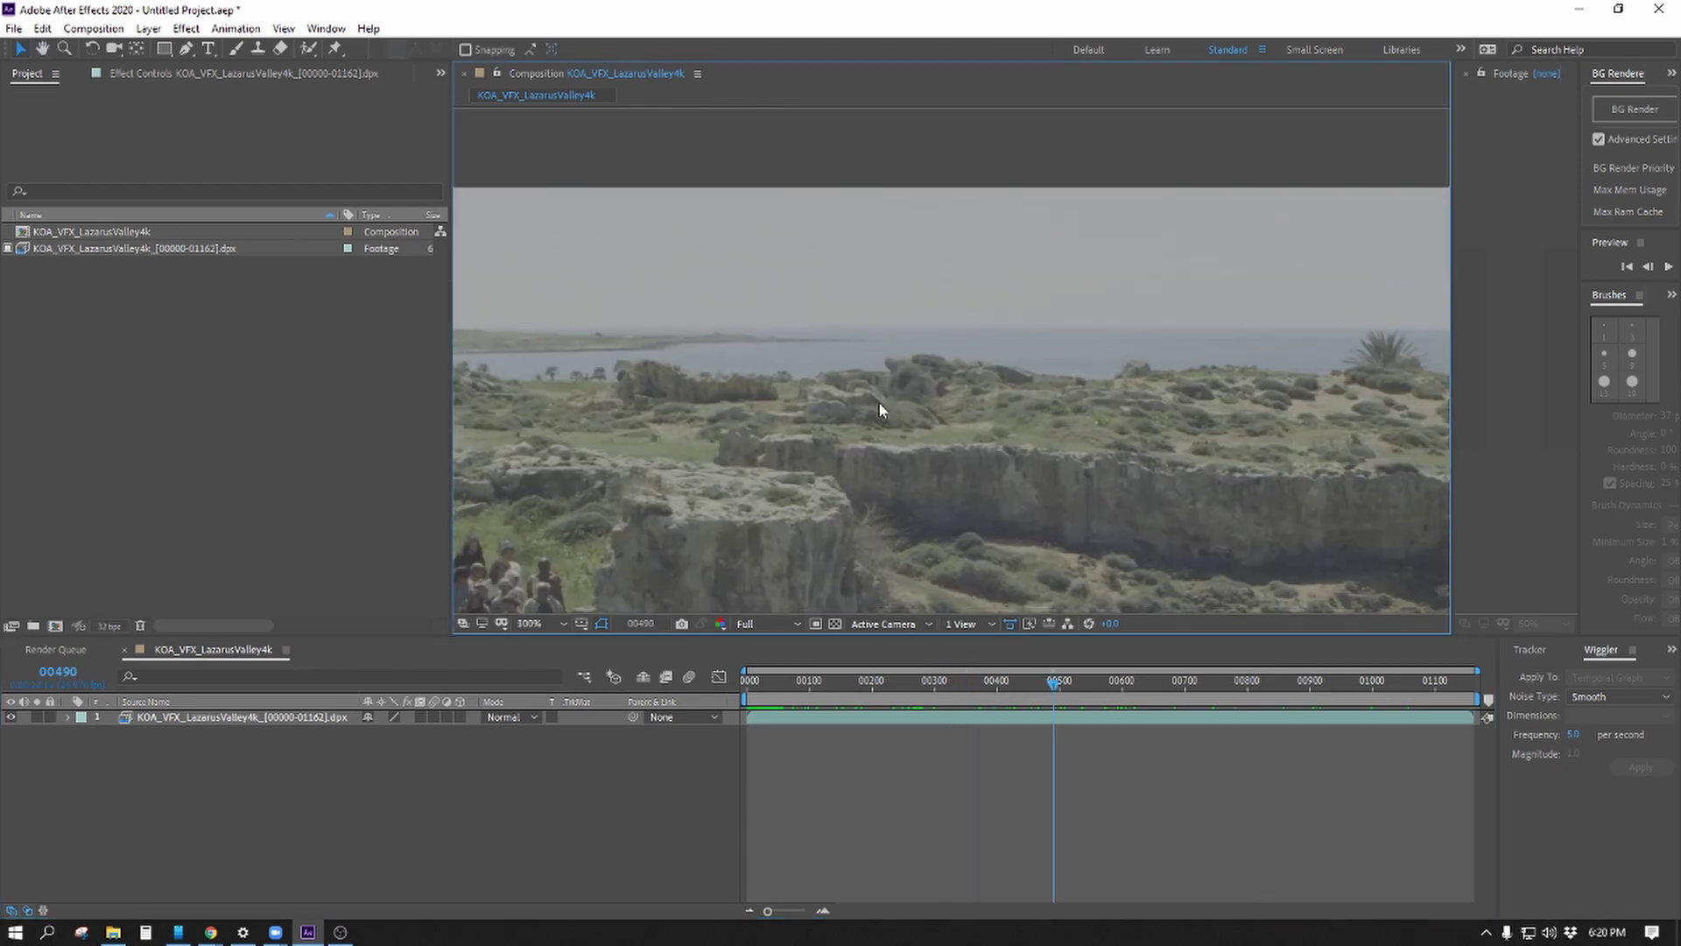
{"action": "scroll", "coordinate": [879, 401], "scroll_direction": "up", "scroll_amount": 1}
{"action": "scroll", "coordinate": [802, 465], "scroll_direction": "up", "scroll_amount": 1}
{"action": "scroll", "coordinate": [783, 491], "scroll_direction": "up", "scroll_amount": 1}
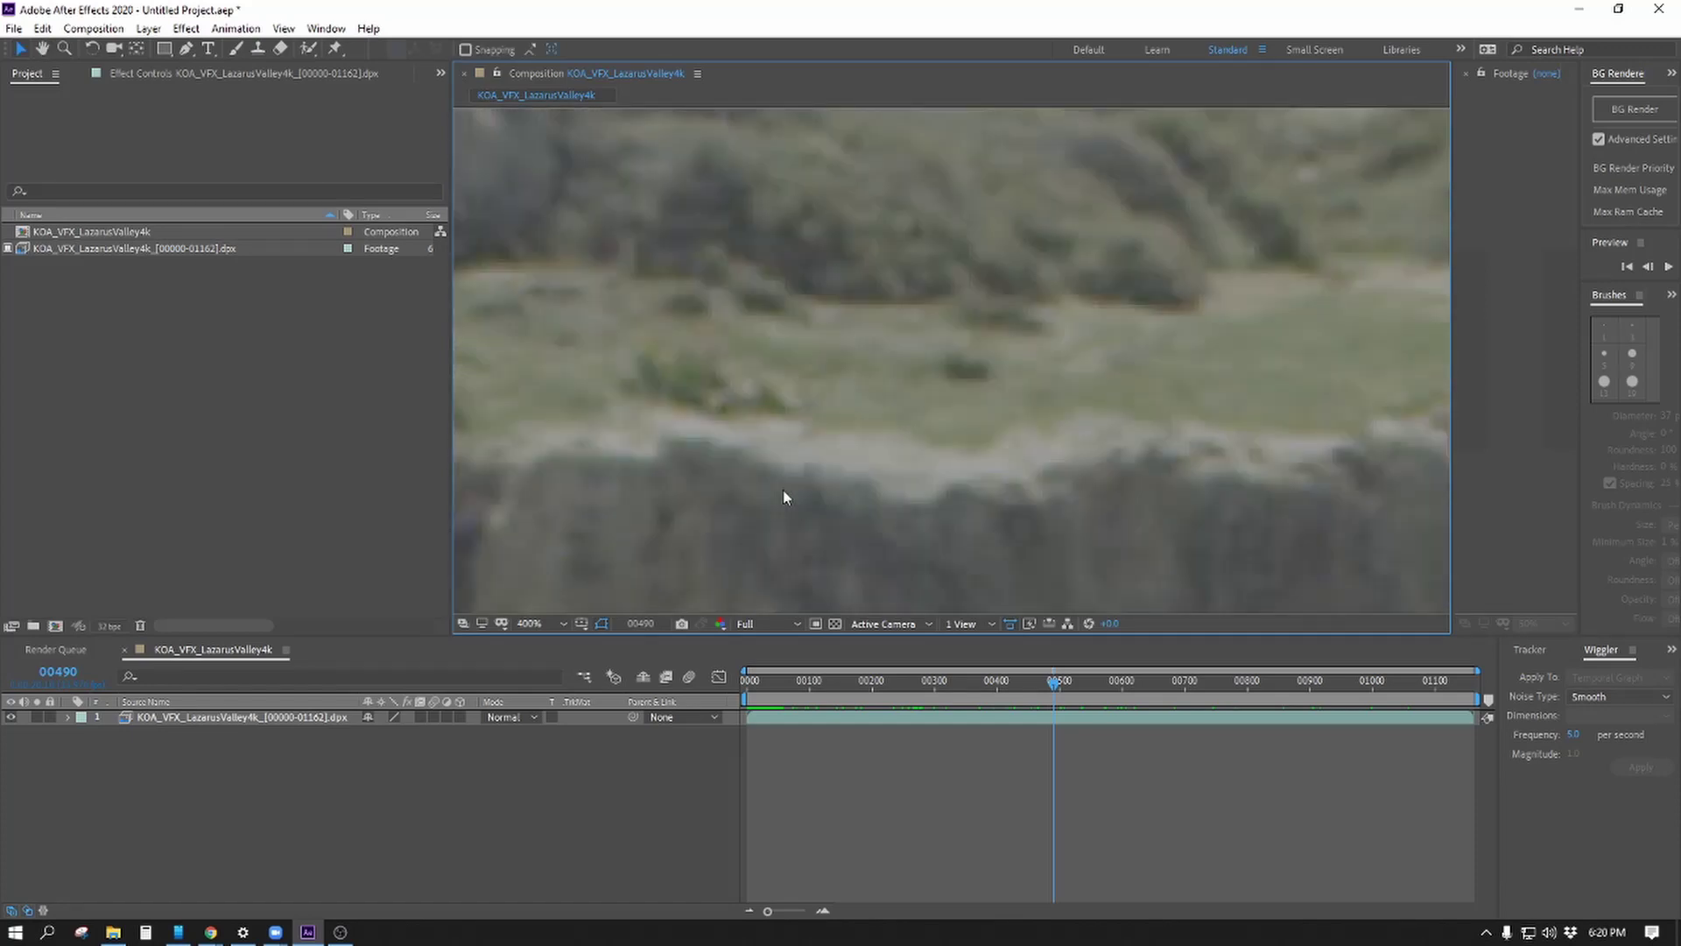
{"action": "left_click_drag", "start_coordinate": [783, 491], "coordinate": [1061, 401]}
{"action": "scroll", "coordinate": [1042, 425], "scroll_direction": "down", "scroll_amount": 2}
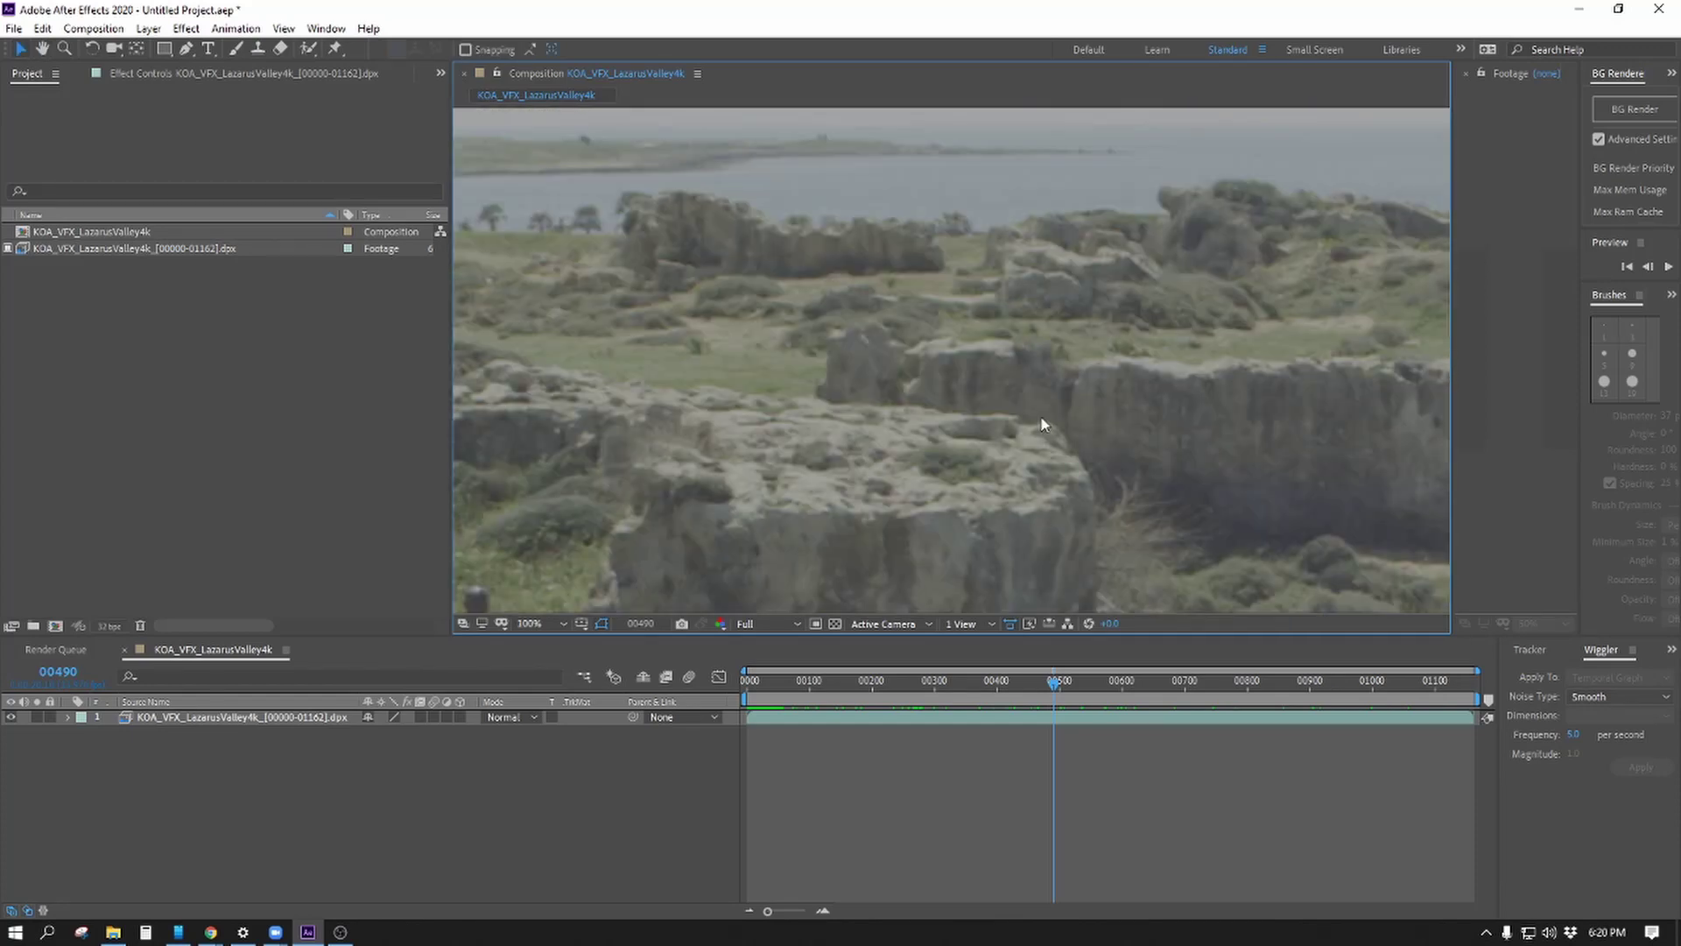